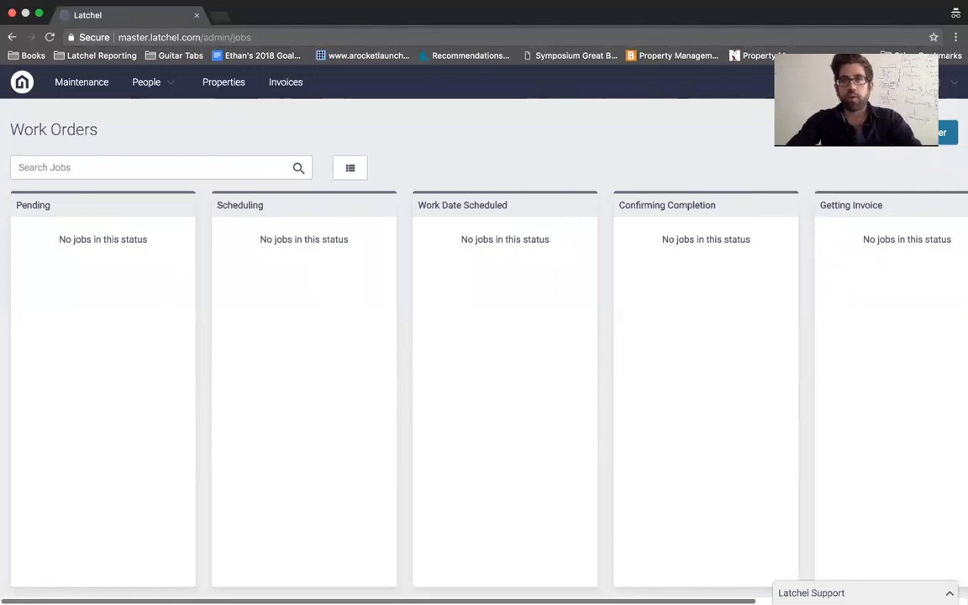
Step: Start a new work order titled 'Broken garbage disposal', described as 'needs to be replaced'
click(920, 133)
click(292, 226)
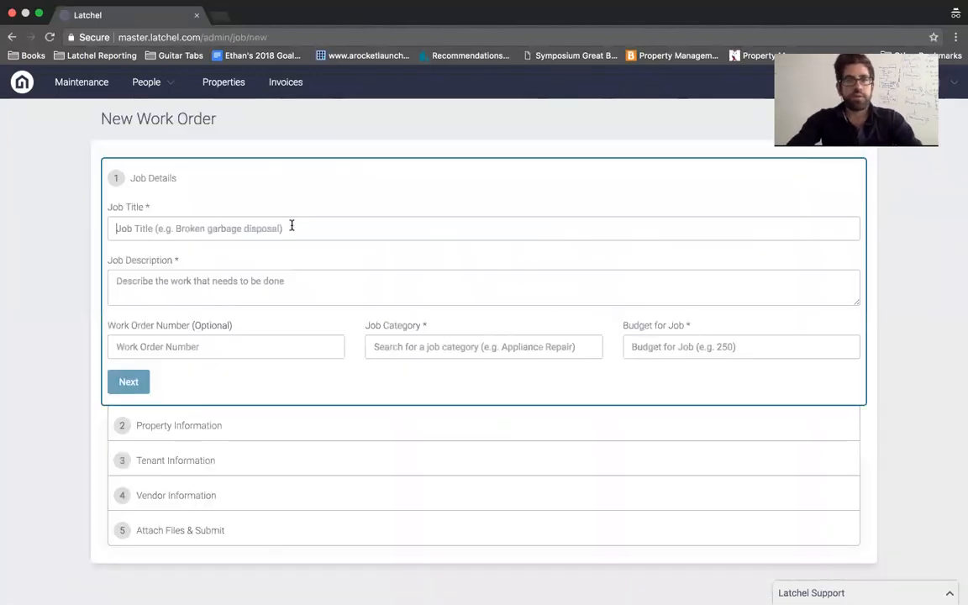
text(B)
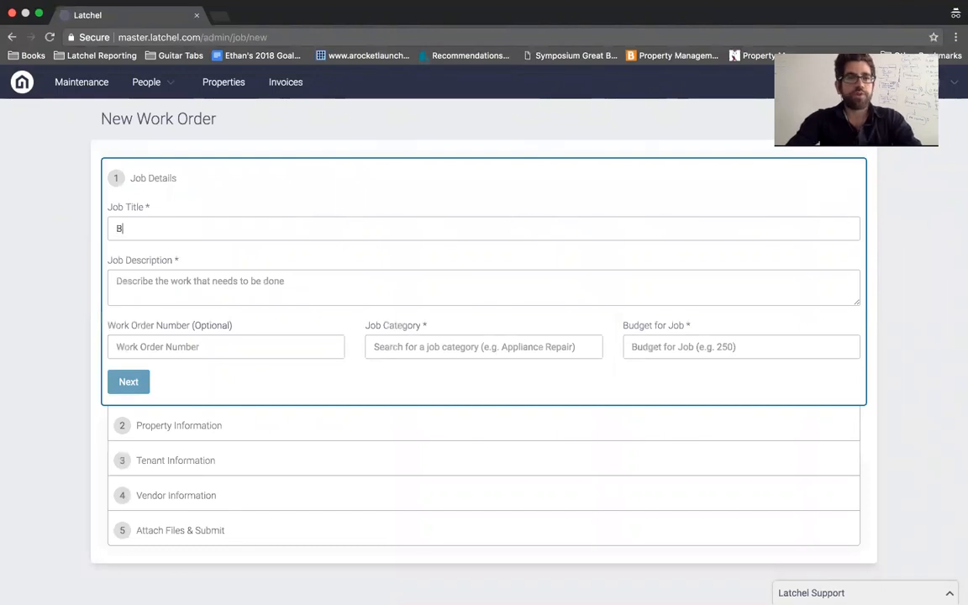
text(roken garbage disposal)
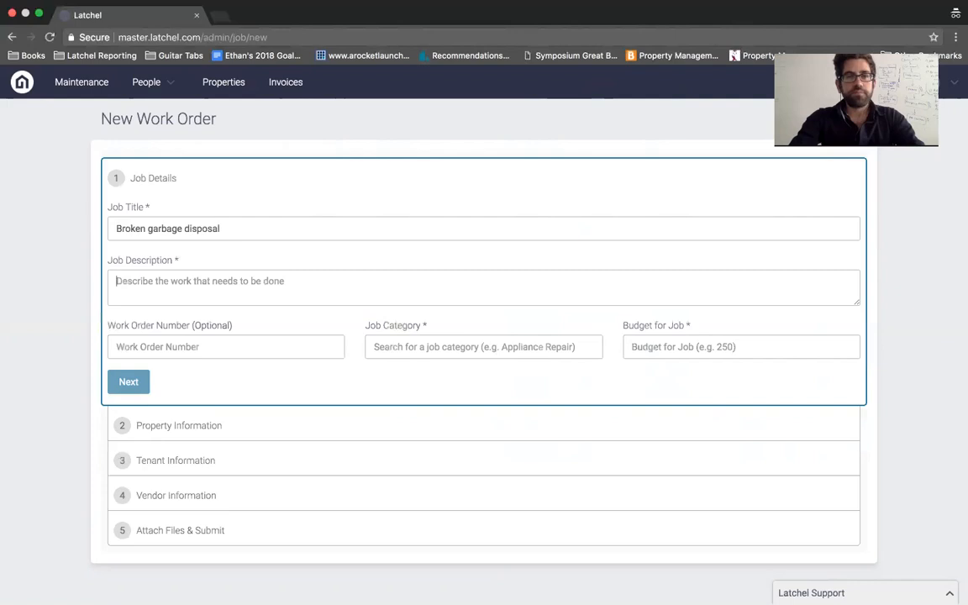
text(nee)
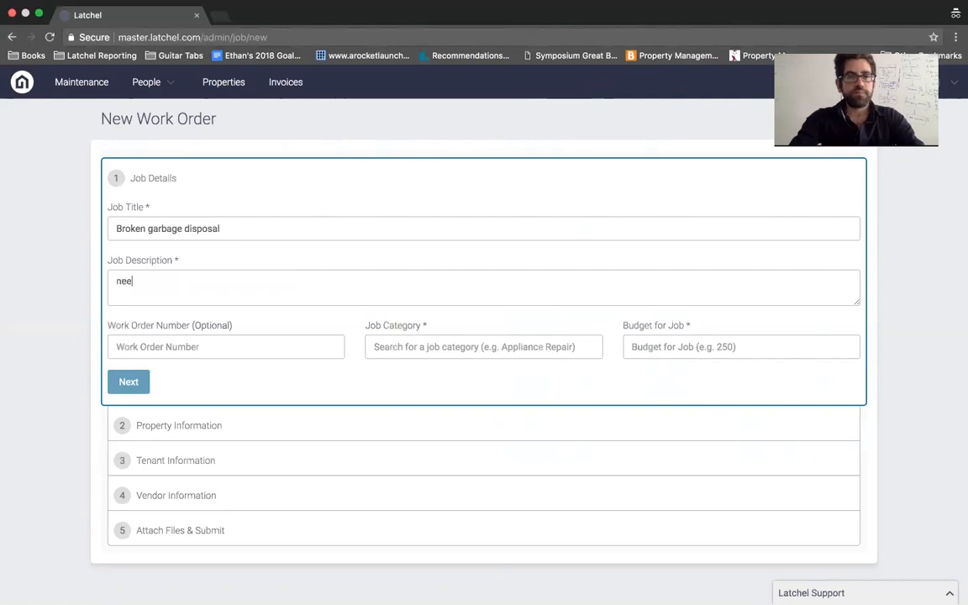
text(ds to be replaced)
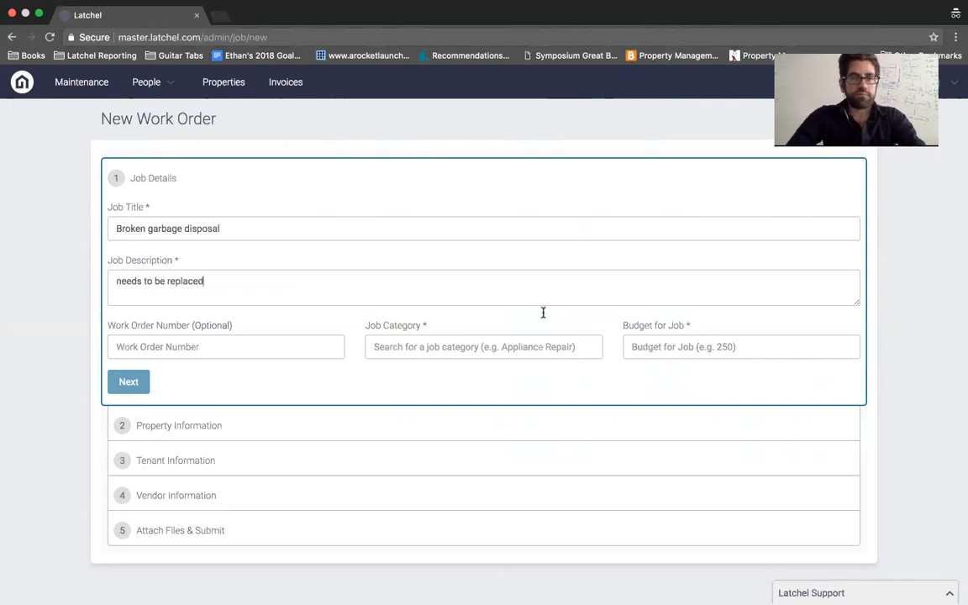
Step: Set the job category to Garbage Disposal Work and the budget to 300
click(487, 348)
text(garbage)
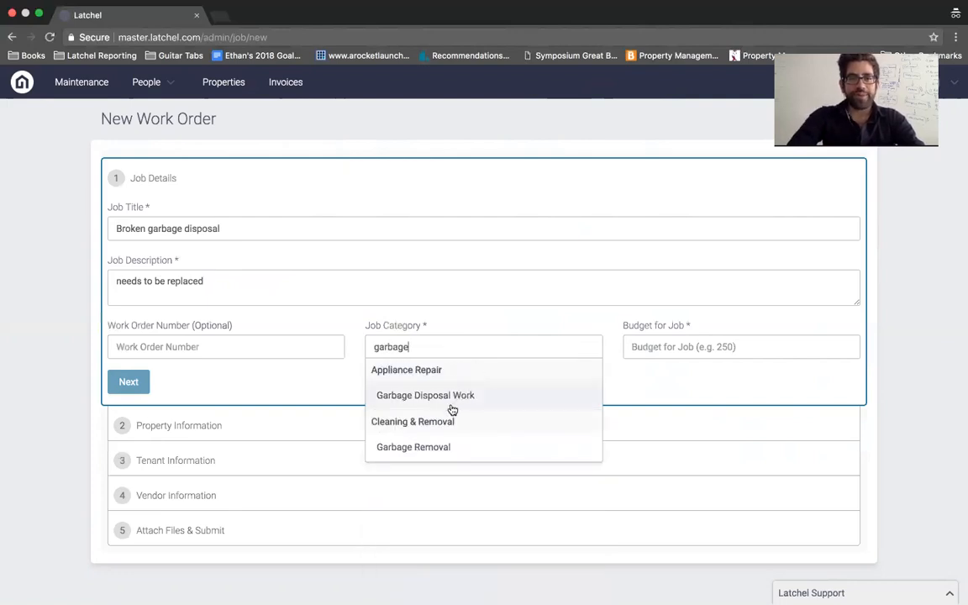
click(442, 400)
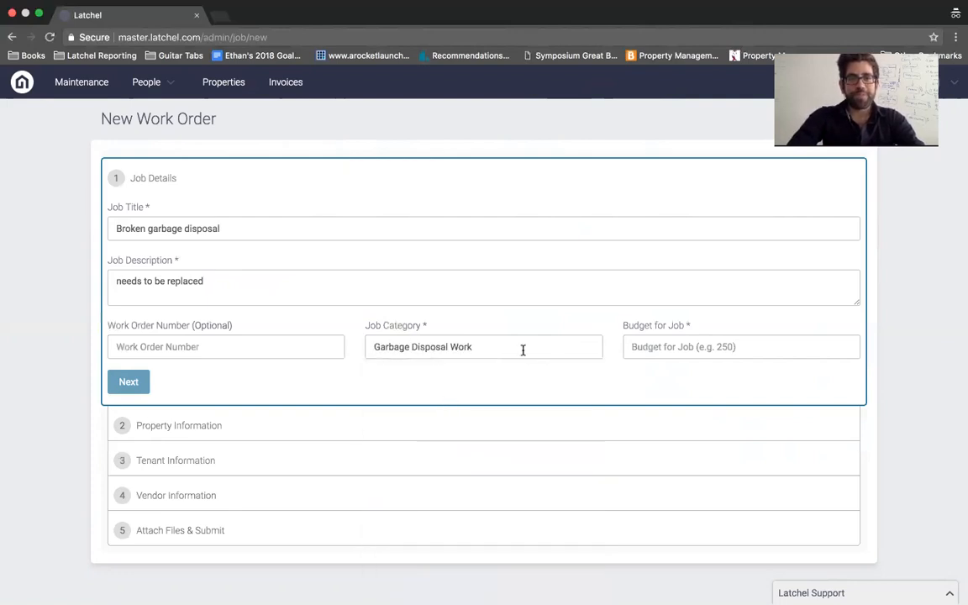
click(685, 351)
text(300)
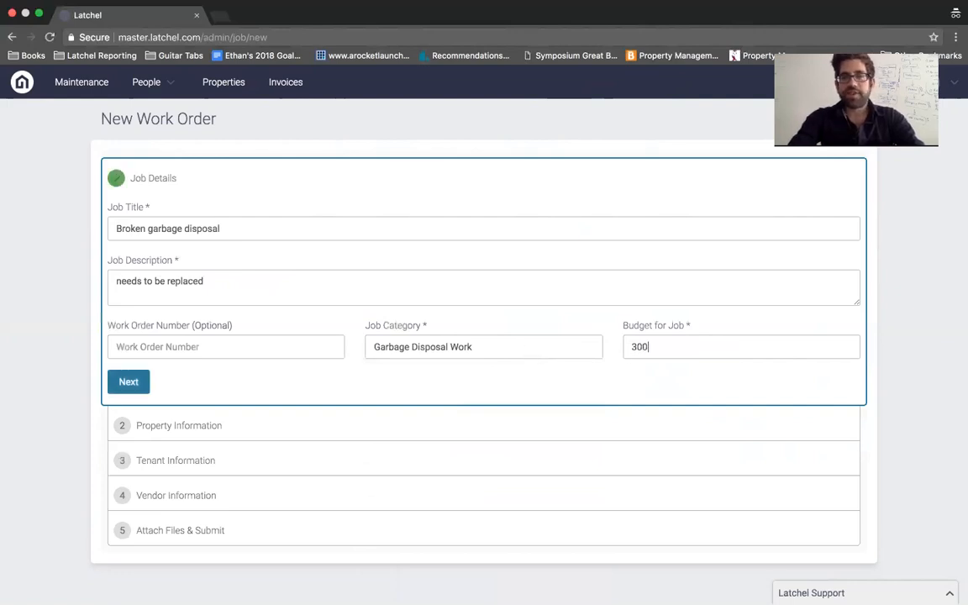
Step: Attach the suggested Northridge property to the work order
click(129, 383)
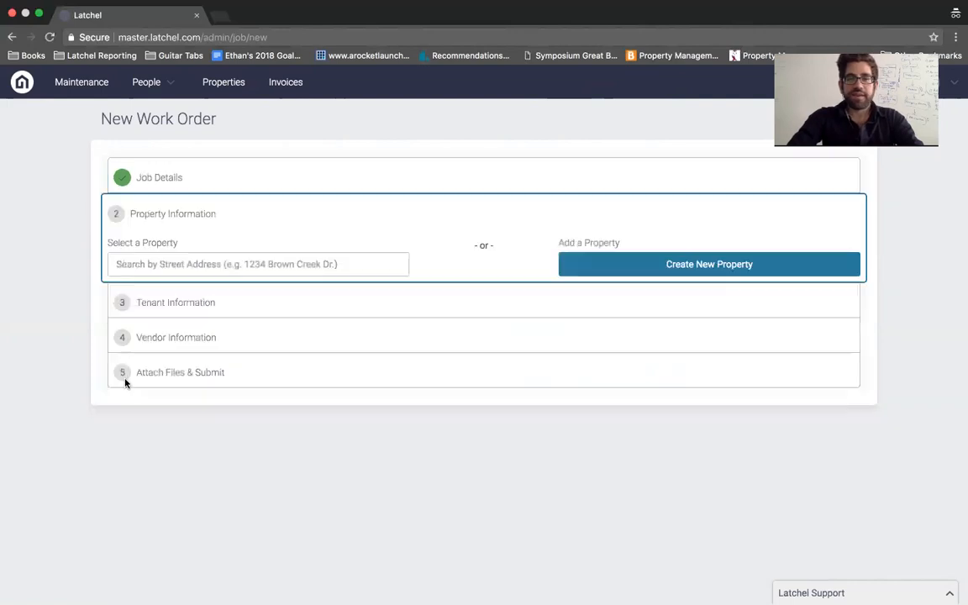
click(238, 263)
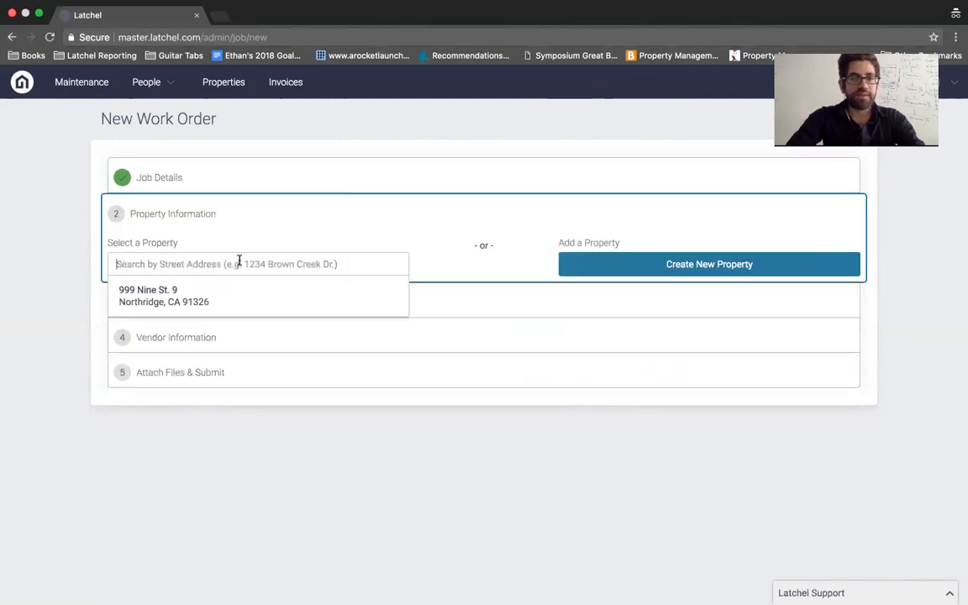
click(207, 291)
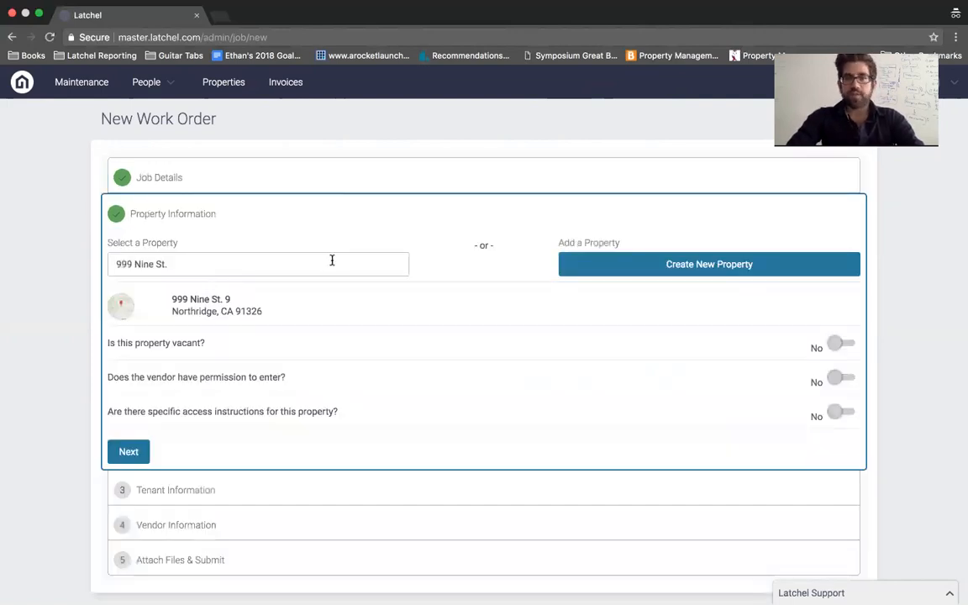
scroll(332, 260, down, 1)
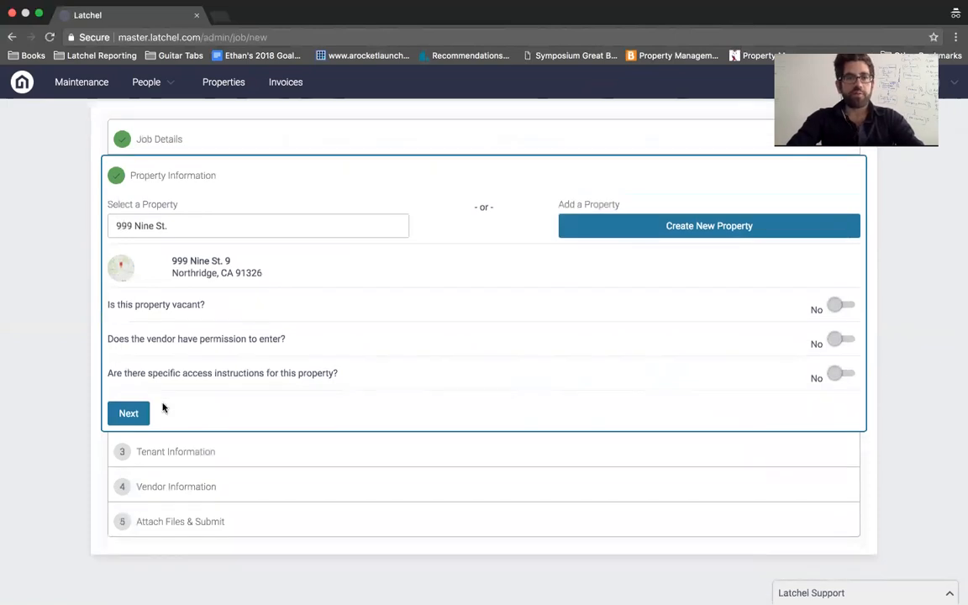
click(130, 413)
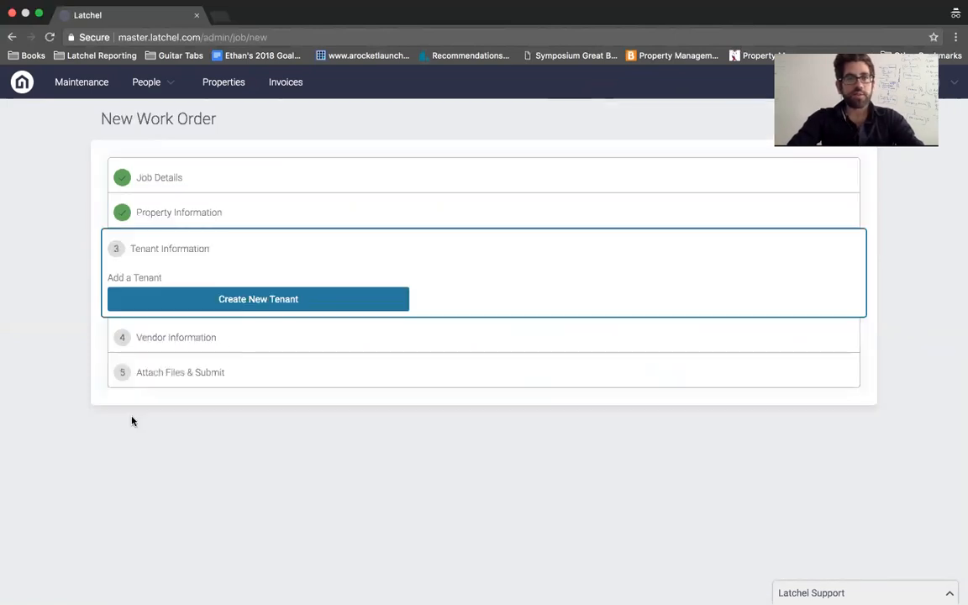
Step: Create and save a new tenant with their full name, phone number and e-mail address
click(255, 300)
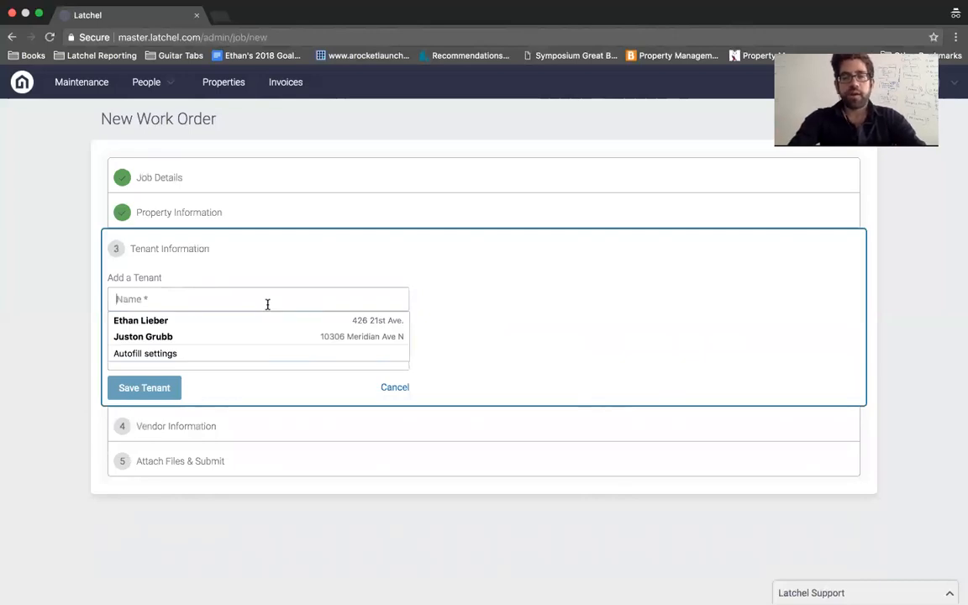
click(294, 277)
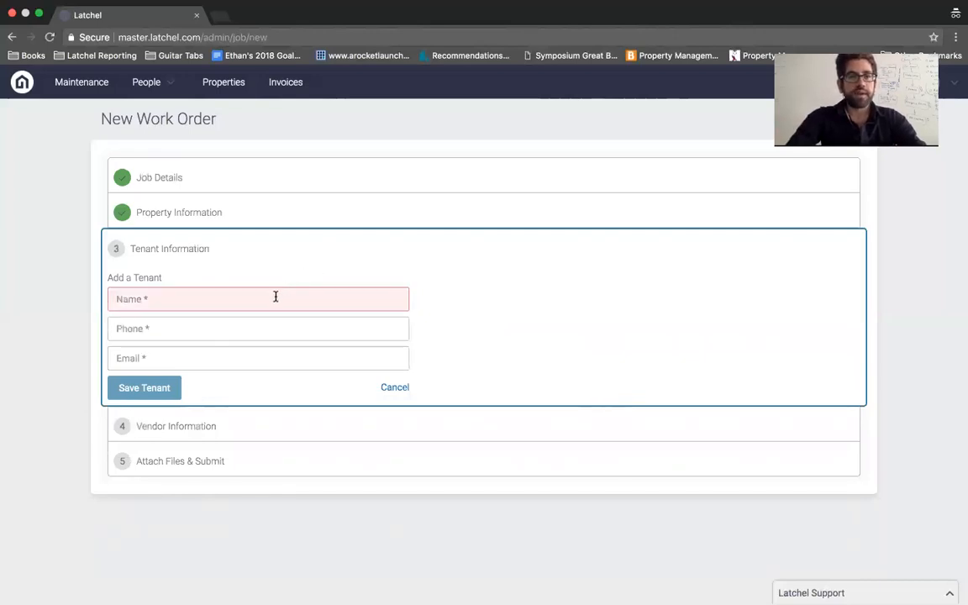
click(276, 297)
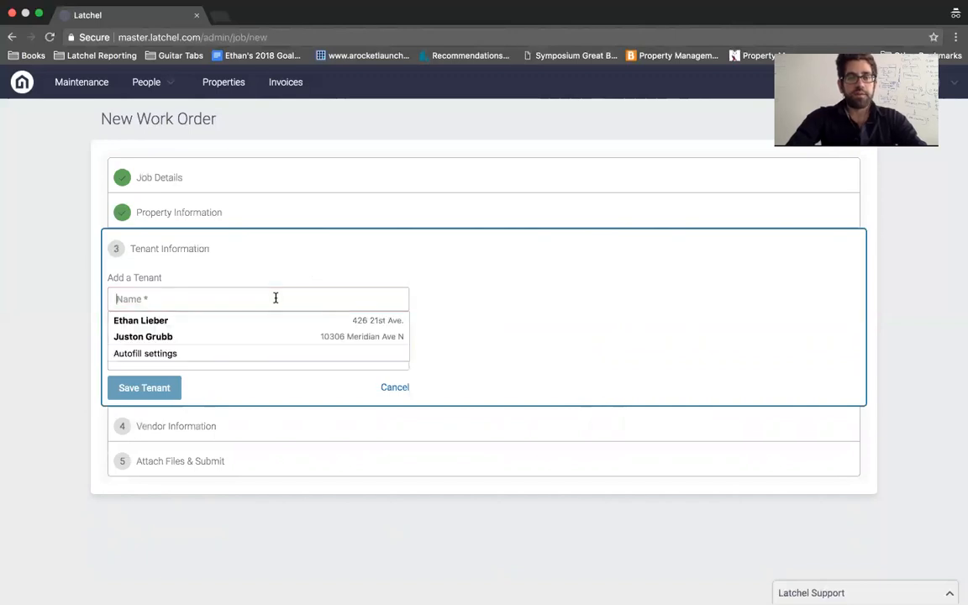
text(Etha)
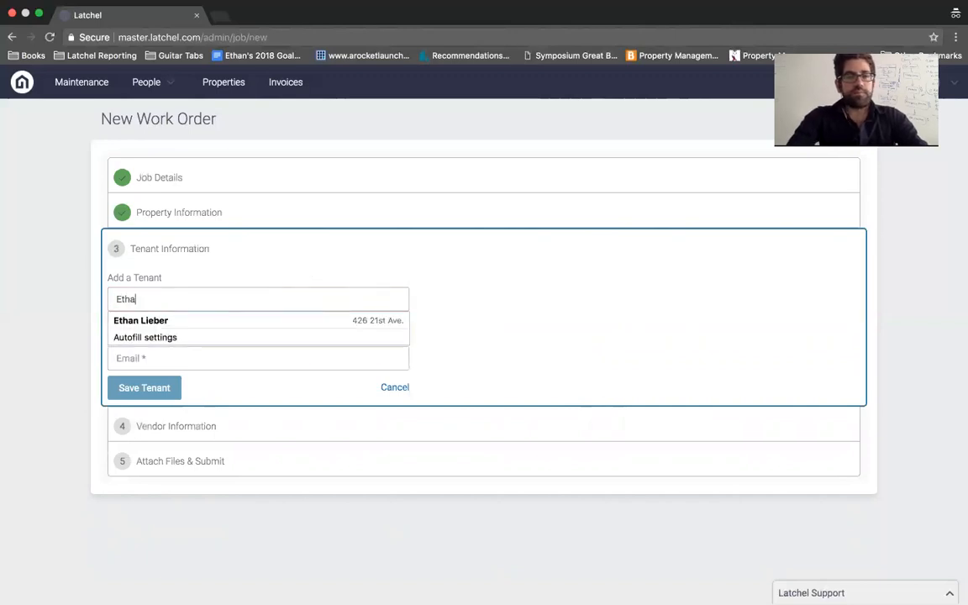
text(n Malcol)
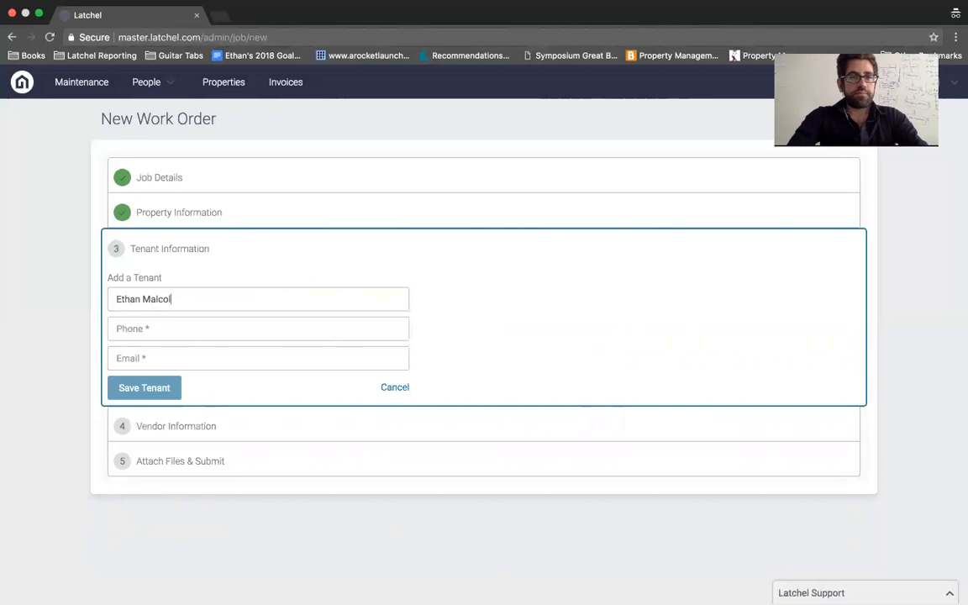
text(m Awesome)
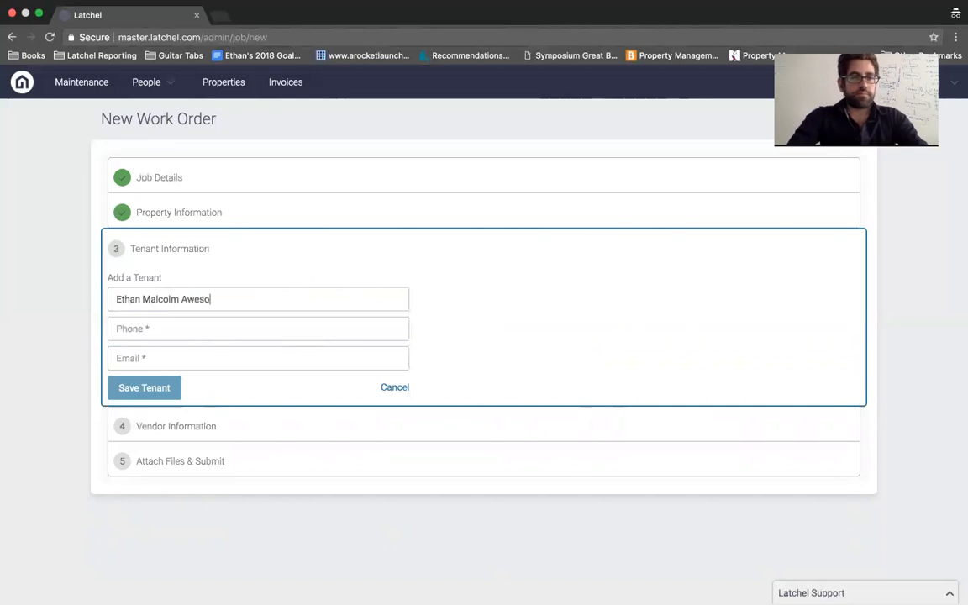
click(238, 330)
text(55)
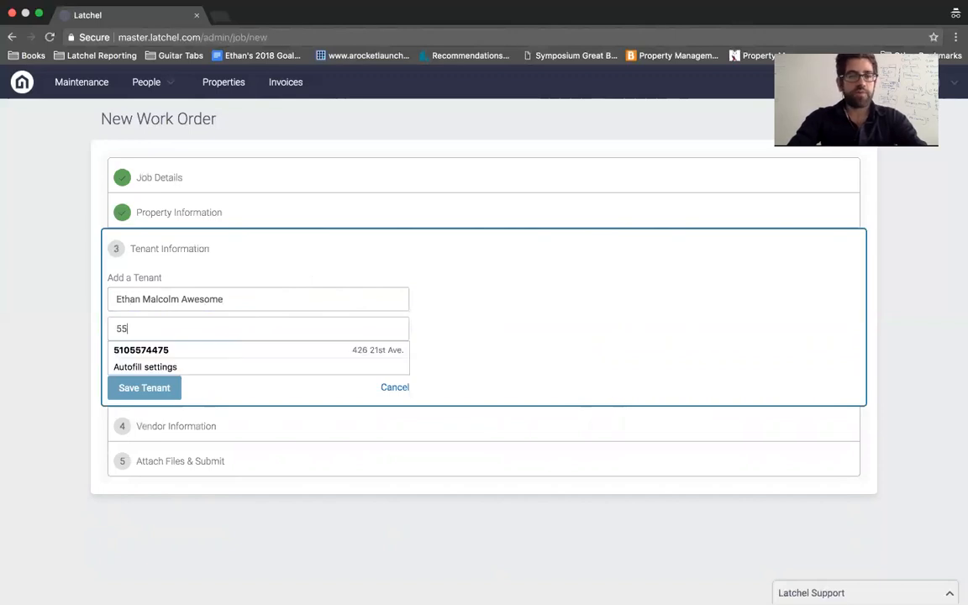
text(5839)
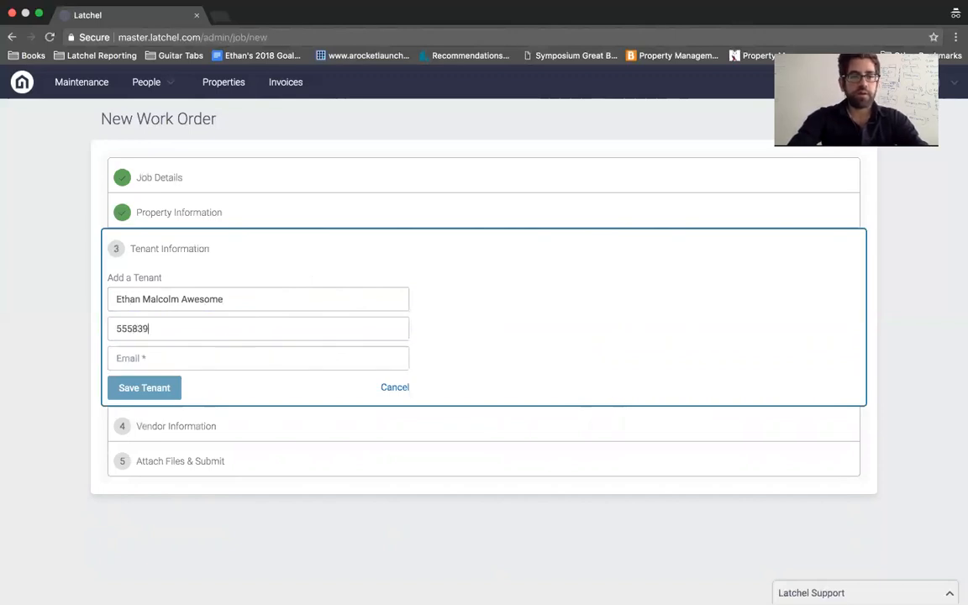
text(8475)
click(207, 355)
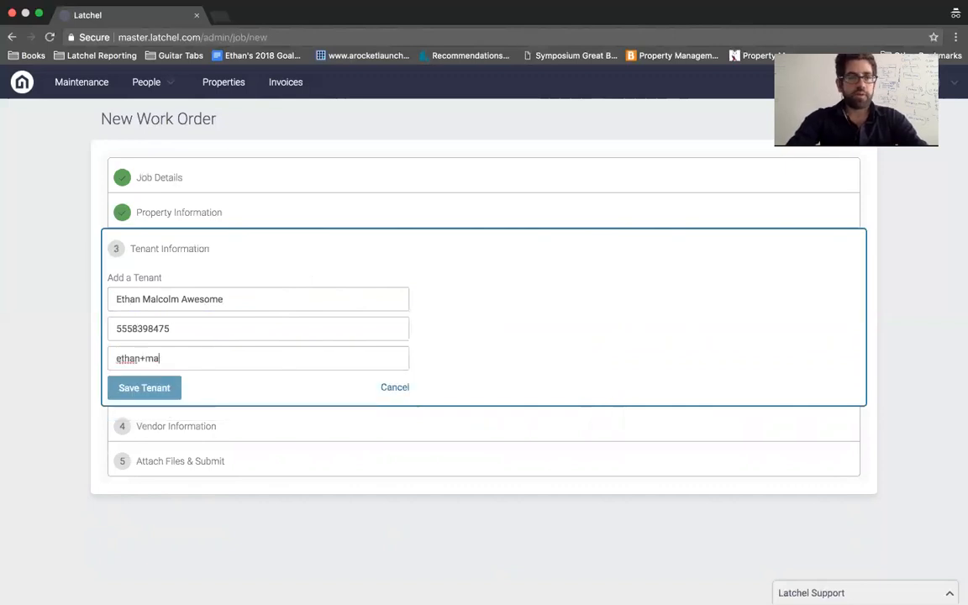
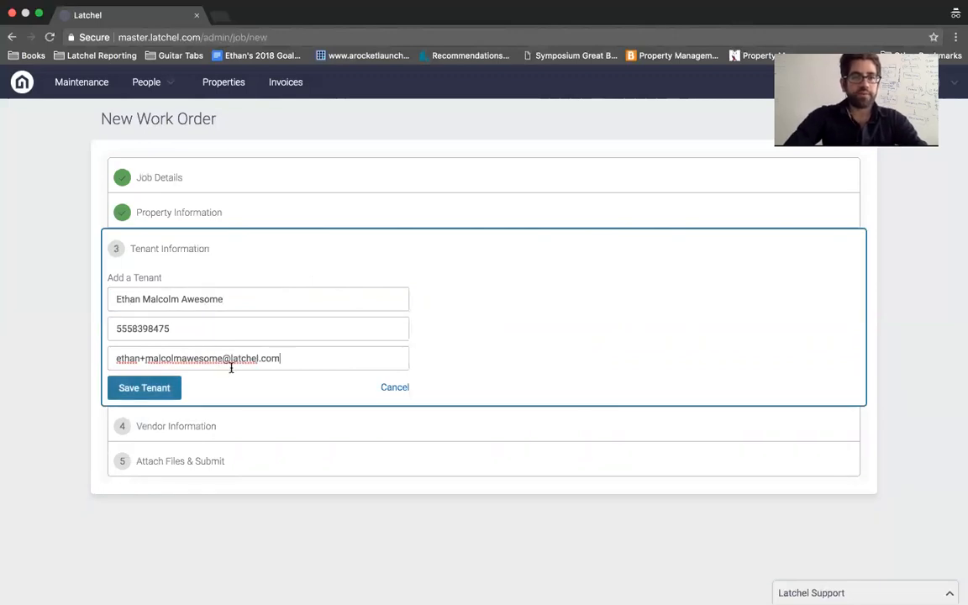
click(173, 392)
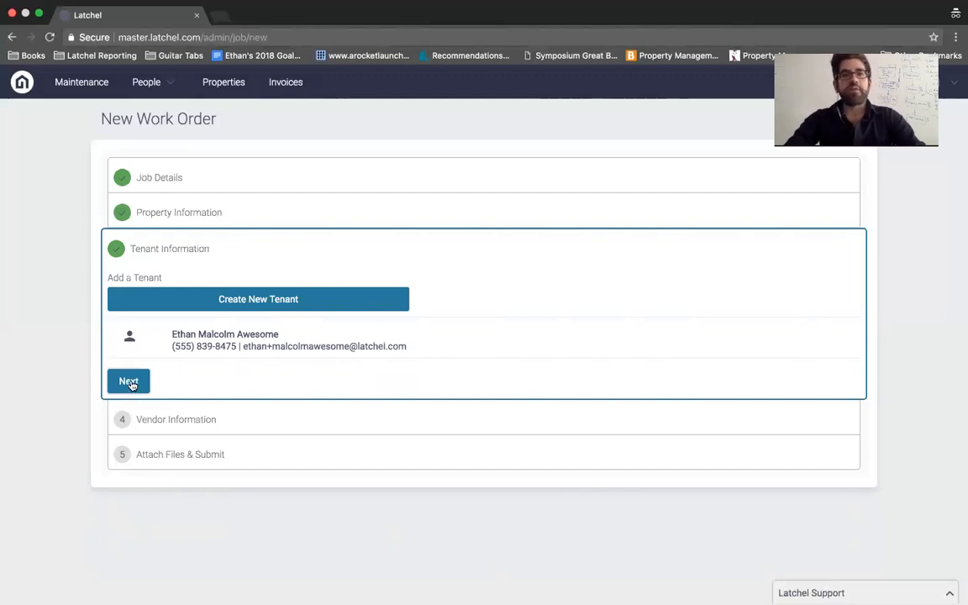
Step: Add vendor instructions 'Need to replace garbage disposal' and submit the work order
click(129, 382)
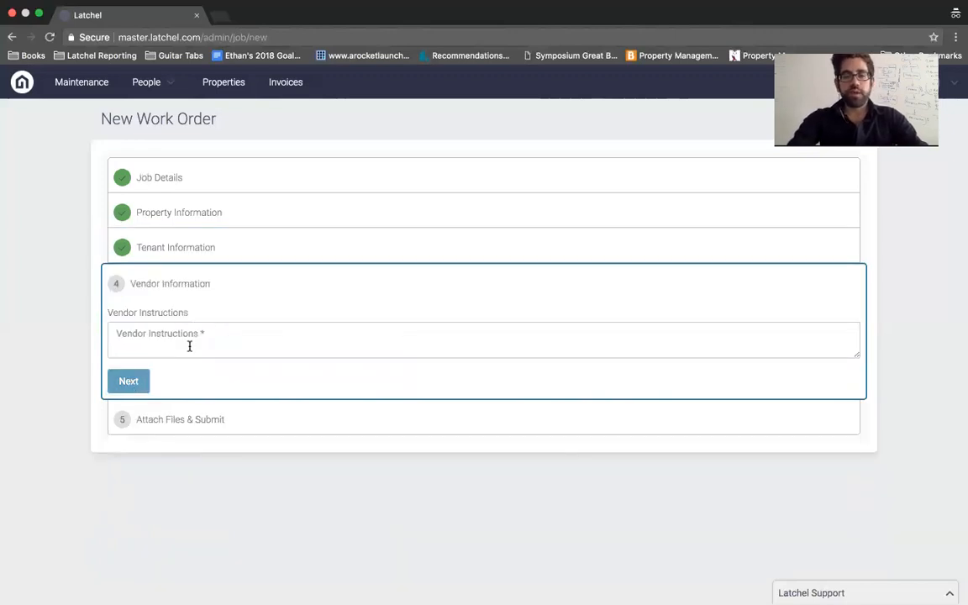
text(Need to replace)
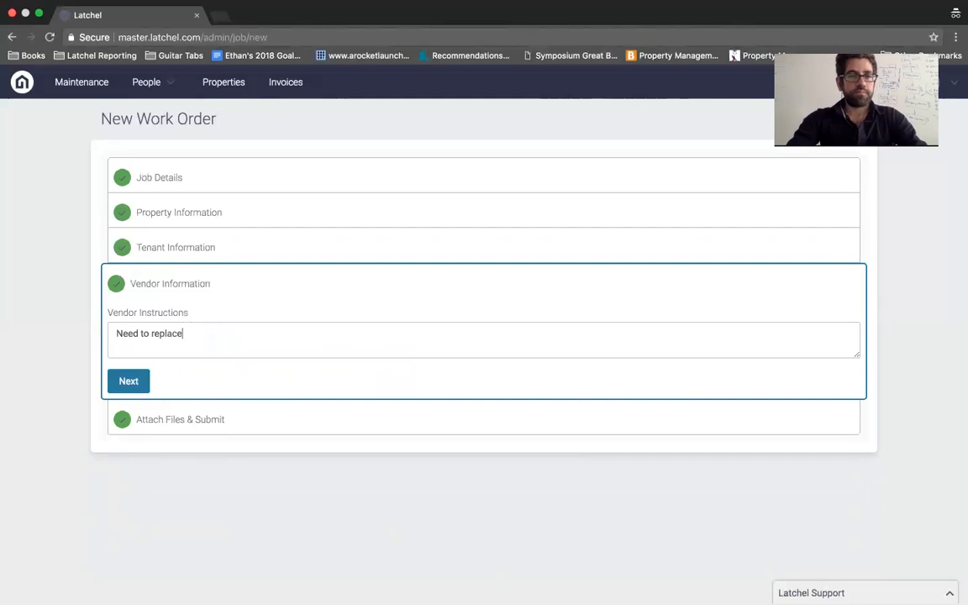
text( garbage disposal)
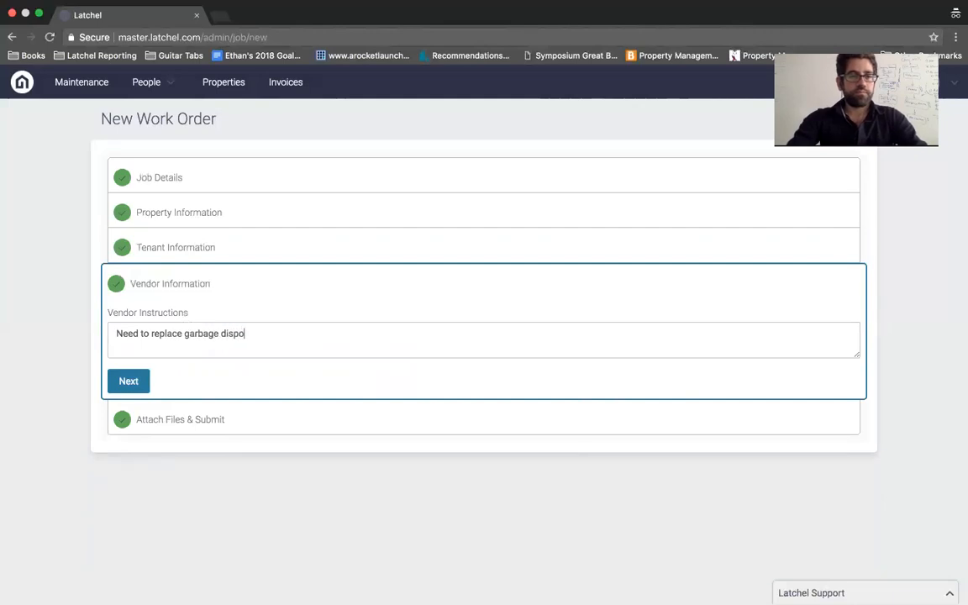
click(128, 381)
click(187, 399)
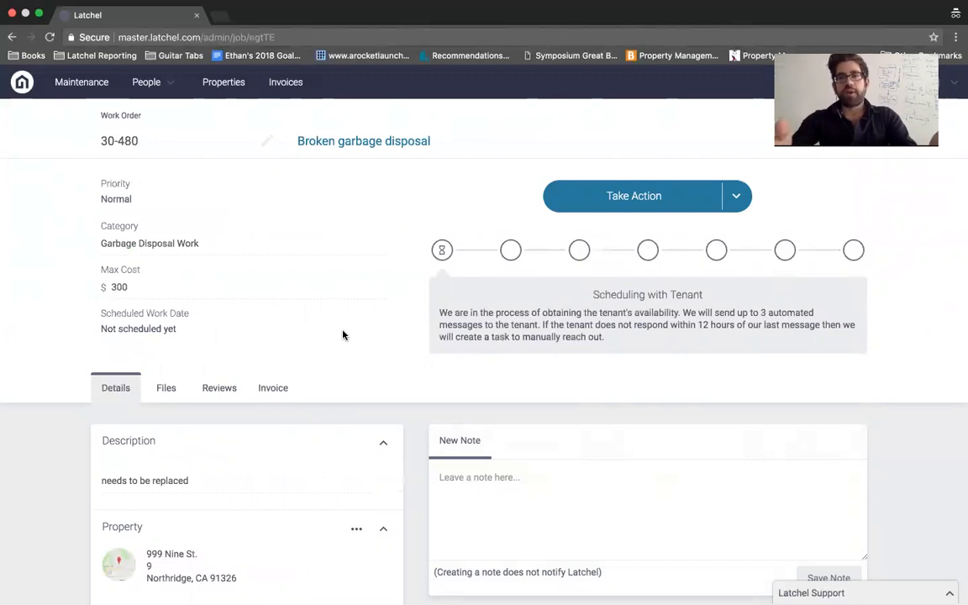
Step: Expand the Tenant Scheduling notification under All Activity to read the availability-request email
scroll(343, 336, down, 1)
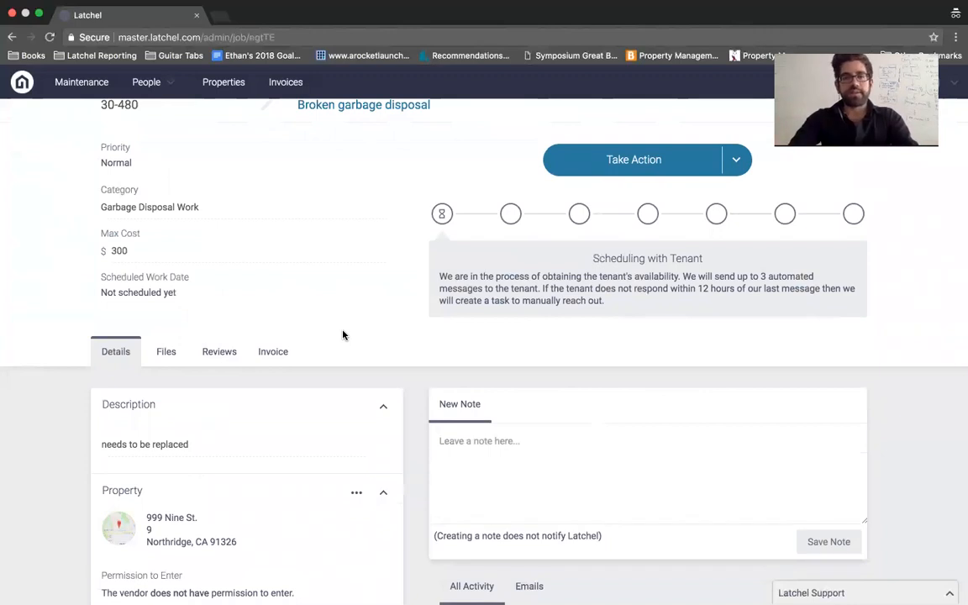
scroll(343, 335, down, 10)
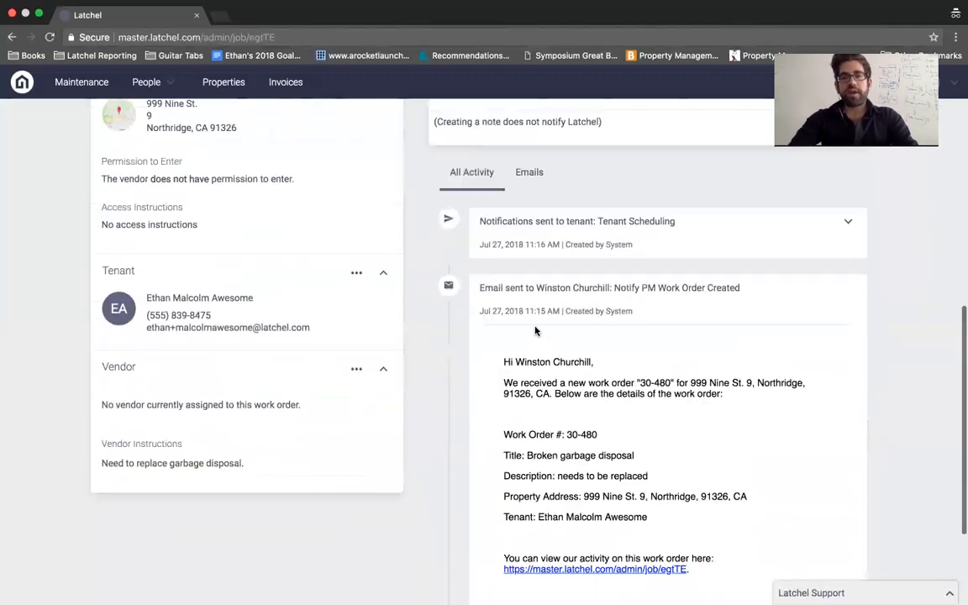
scroll(586, 358, down, 1)
scroll(583, 360, up, 1)
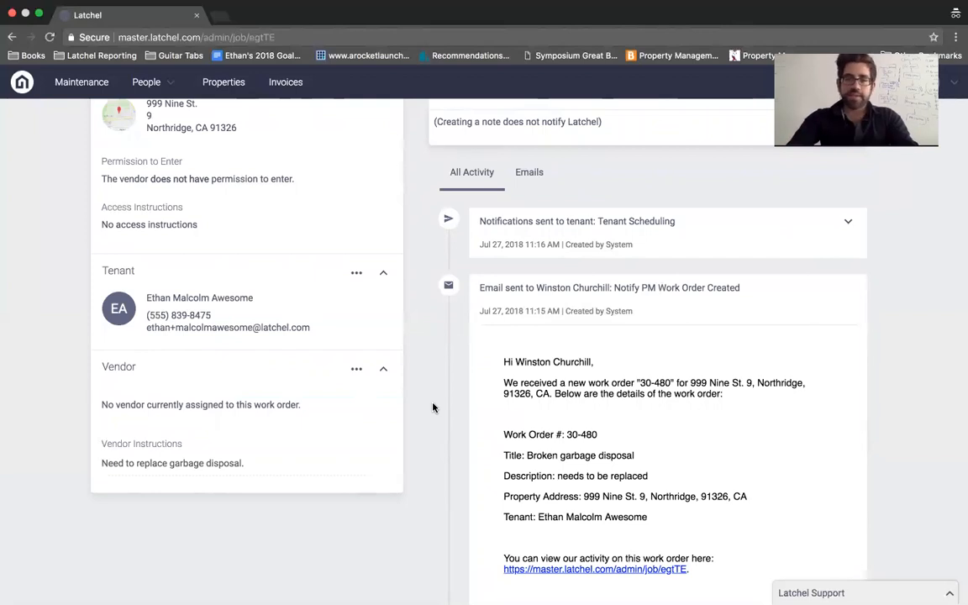
scroll(433, 408, down, 3)
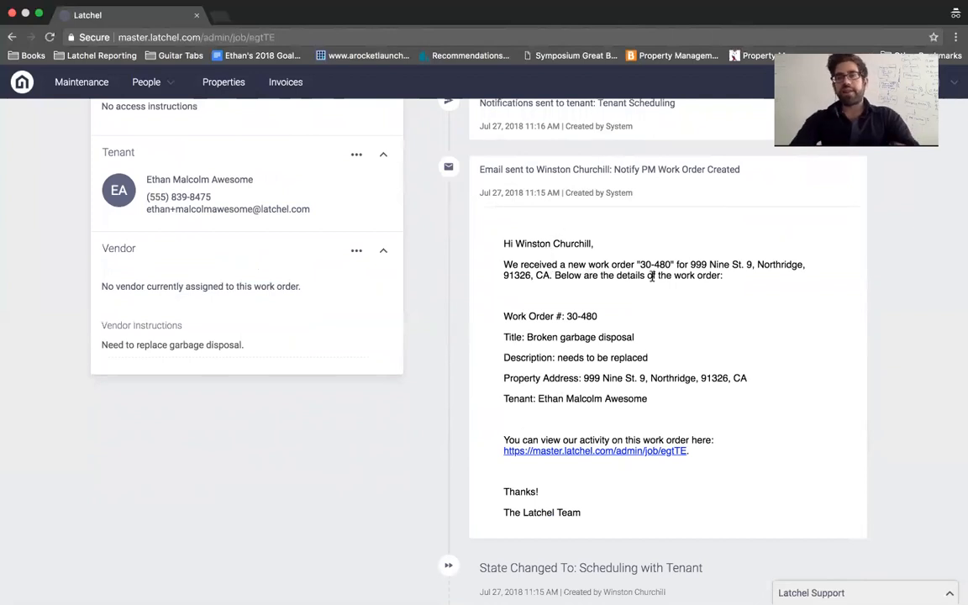
scroll(520, 243, up, 3)
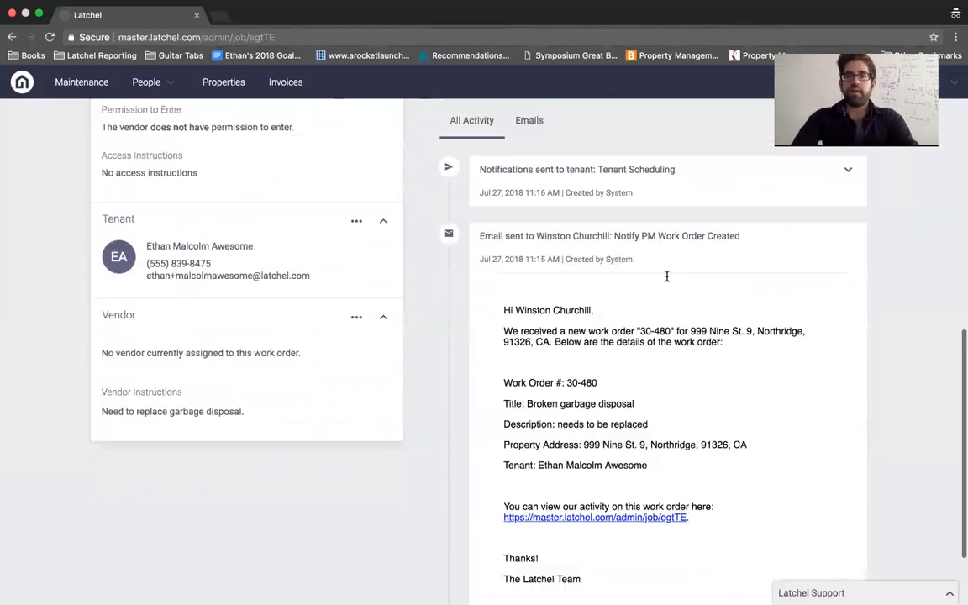
drag(497, 220, 661, 217)
click(662, 218)
click(845, 222)
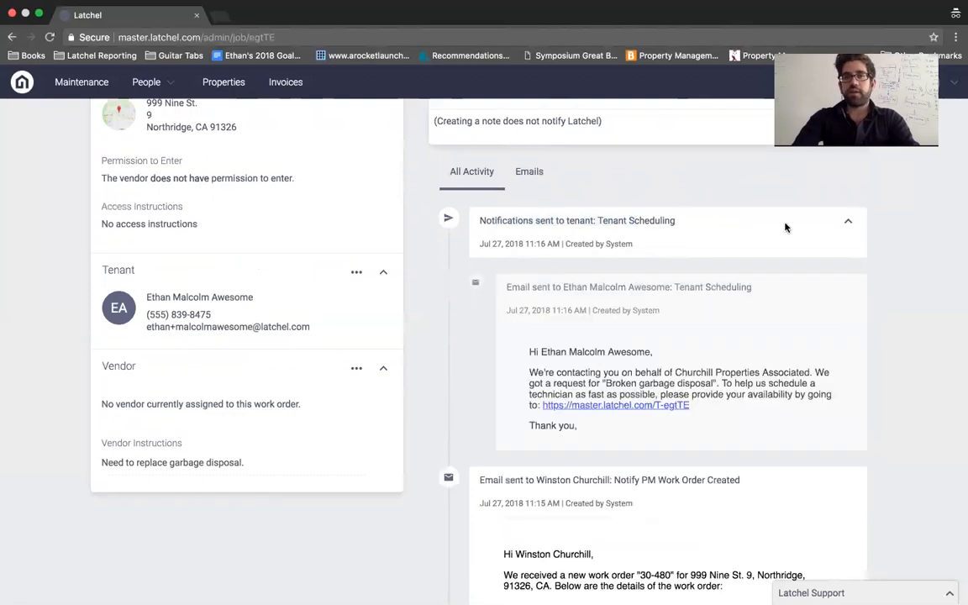
scroll(691, 241, down, 1)
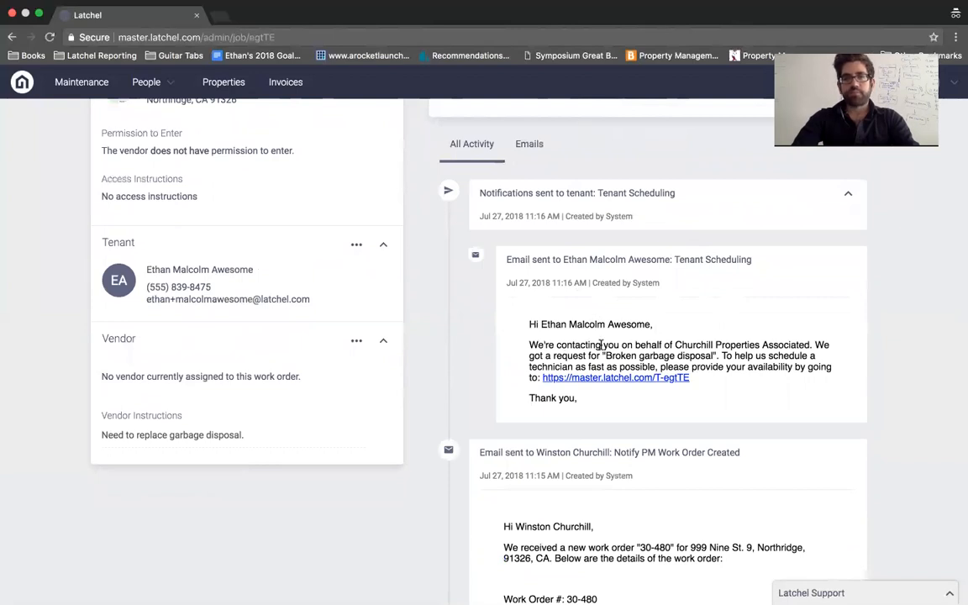
scroll(149, 140, up, 10)
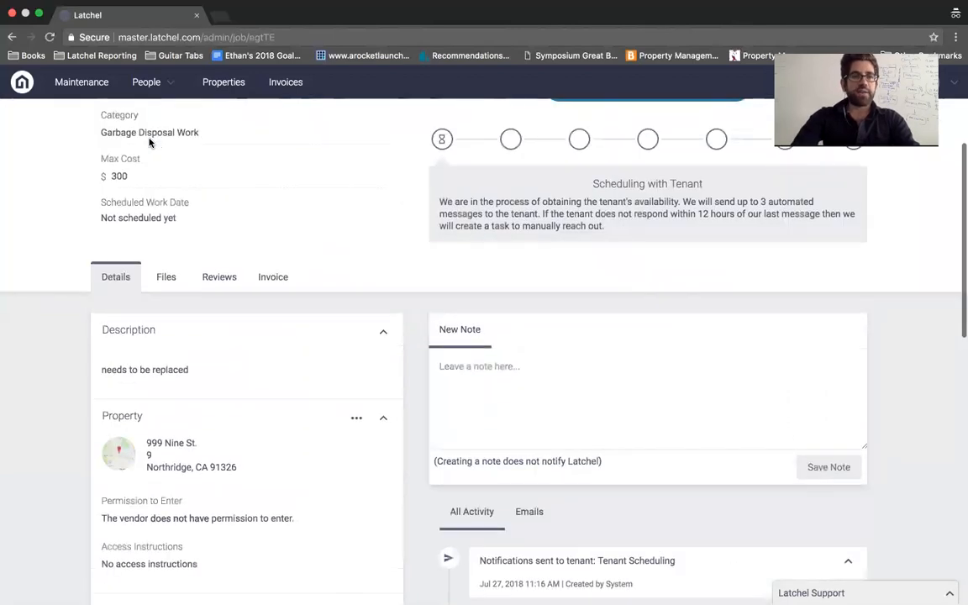
Step: Reopen work order 30-480 from the Maintenance board
click(84, 89)
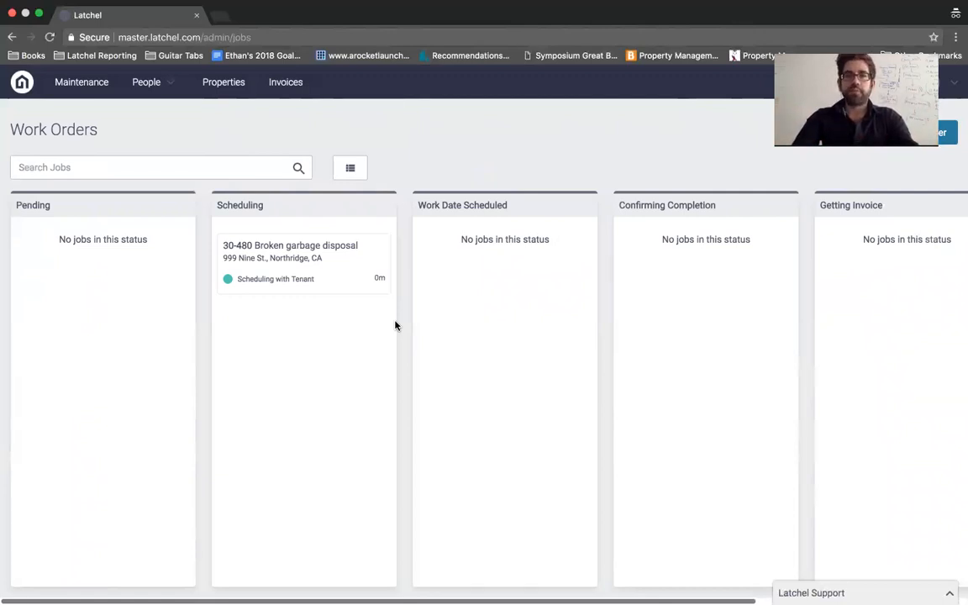
click(297, 258)
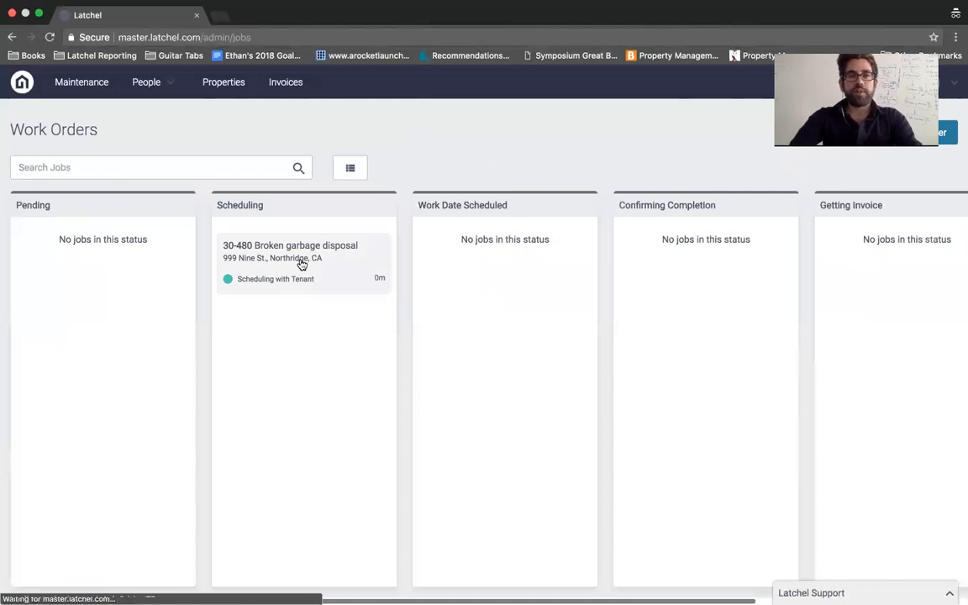
scroll(702, 303, down, 10)
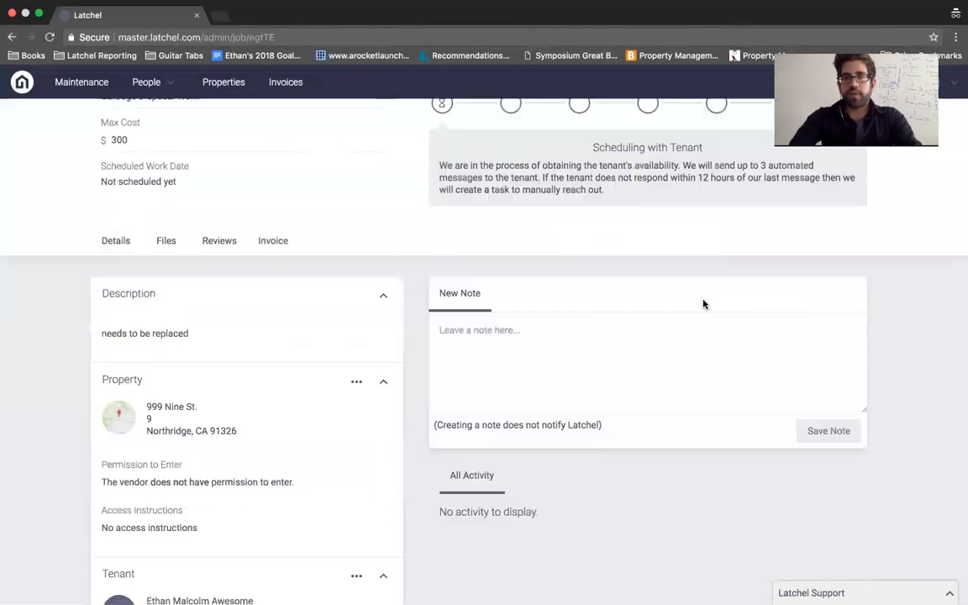
scroll(682, 289, up, 3)
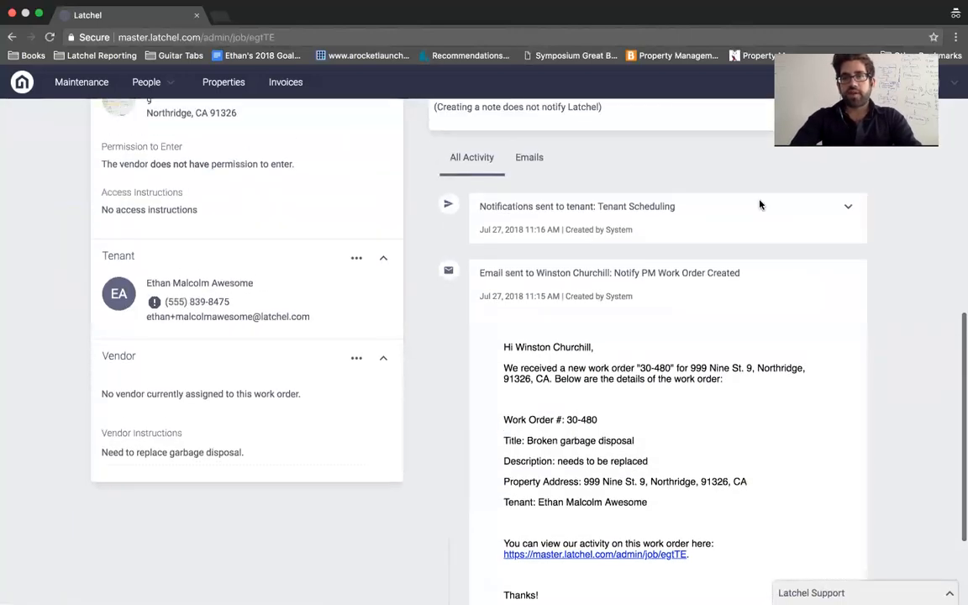
Step: Take the tenant's availability link from the scheduling email and move to the Safari desktop
click(847, 207)
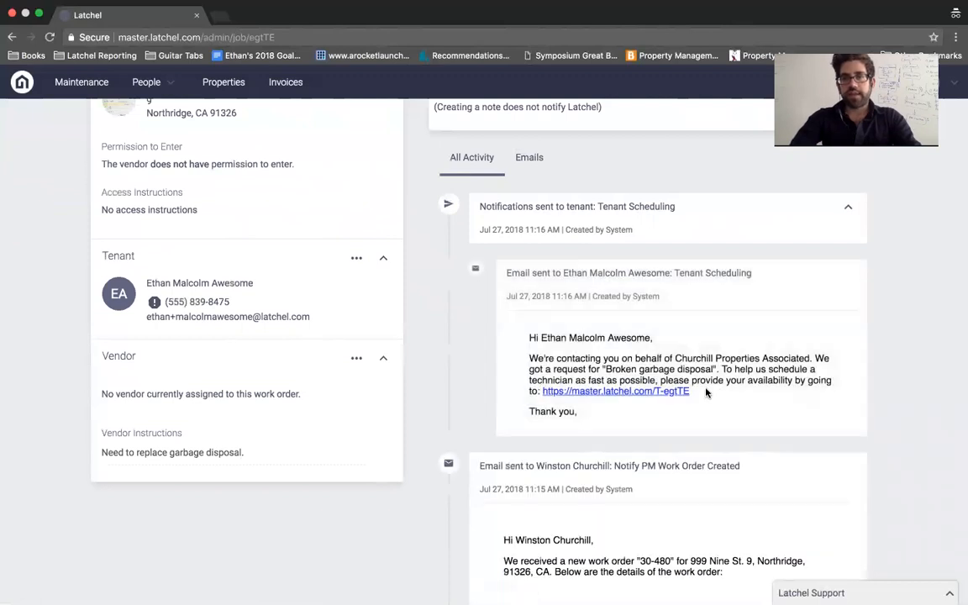
drag(682, 391, 542, 385)
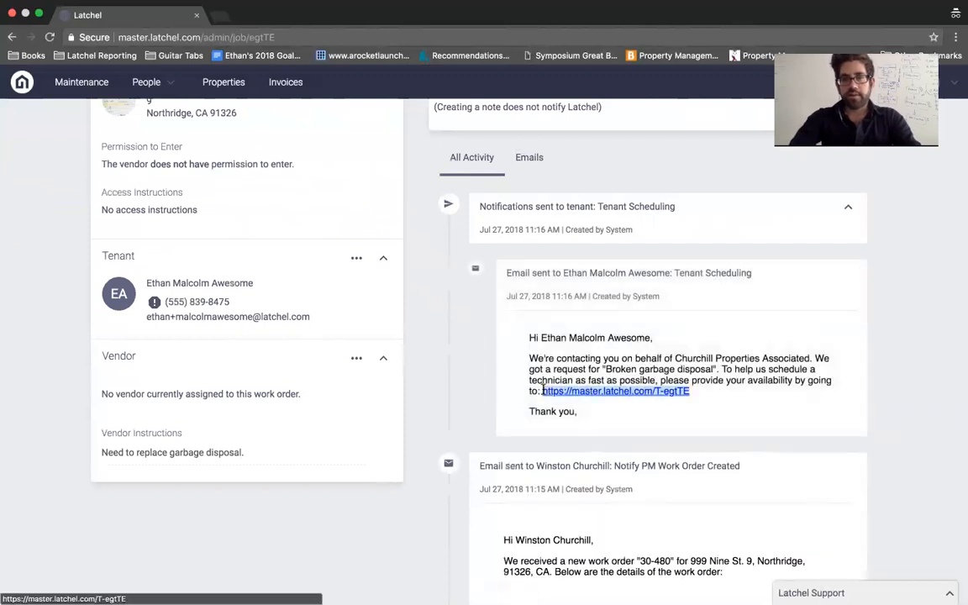
key(ctrl+Left)
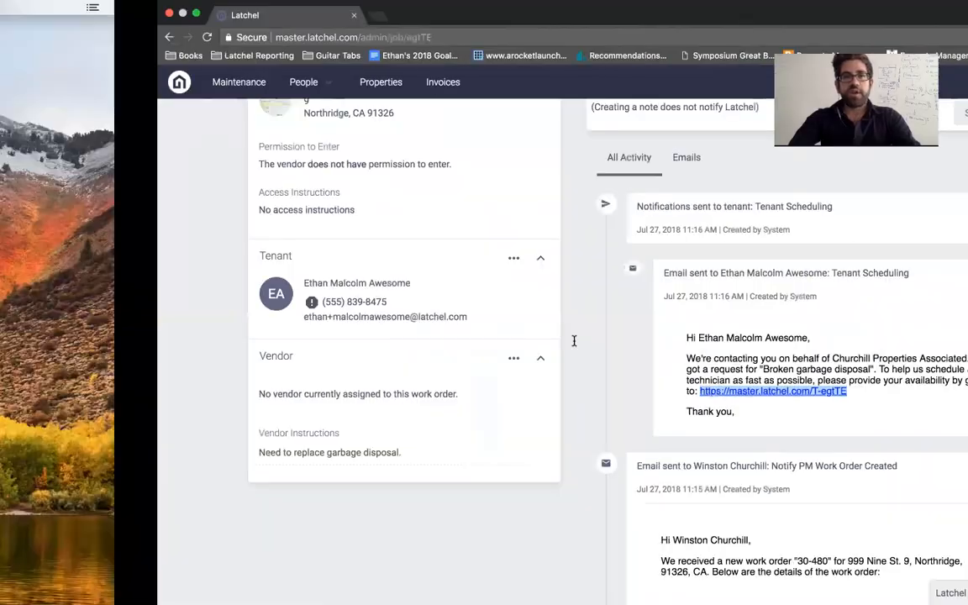
Step: Load the tenant availability page from the pasted link in Safari
click(250, 34)
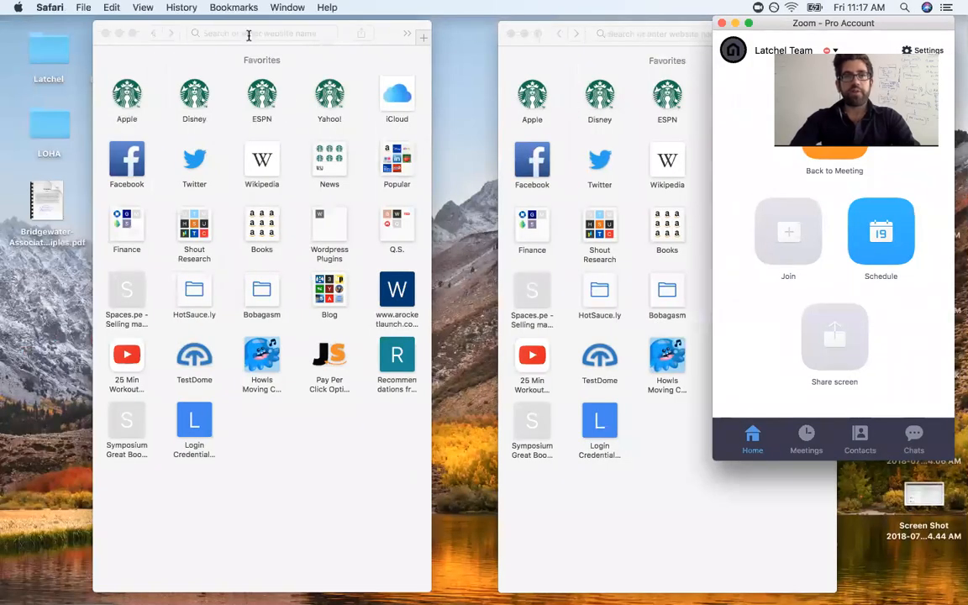
key(super+v)
key(Return)
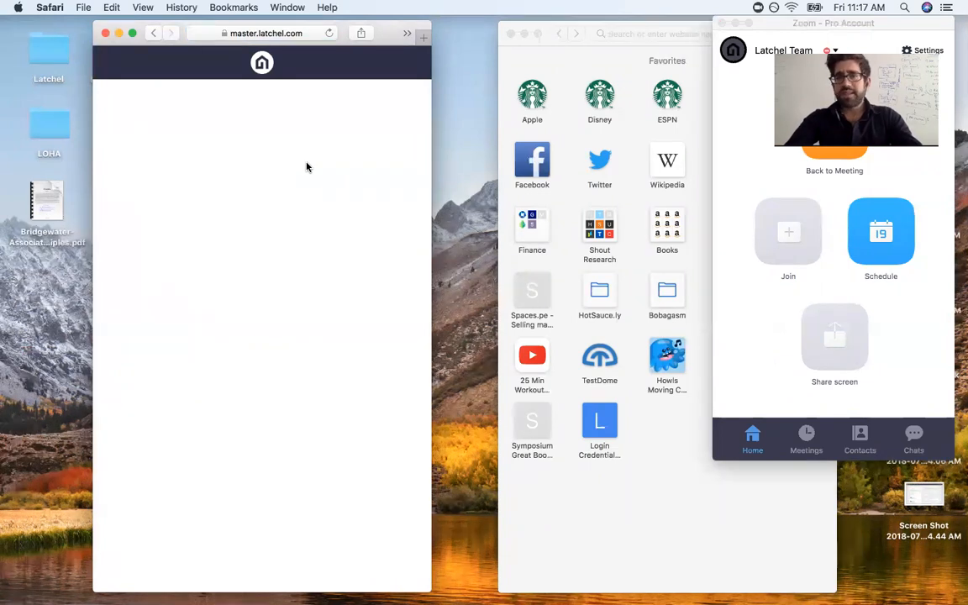
click(285, 33)
click(296, 33)
drag(296, 32, 366, 36)
click(298, 34)
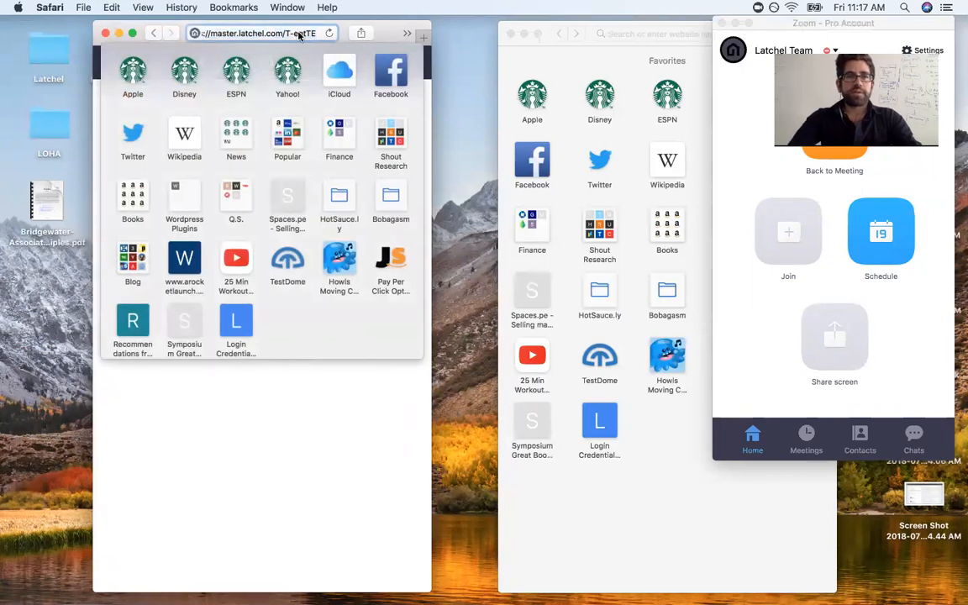
key(Return)
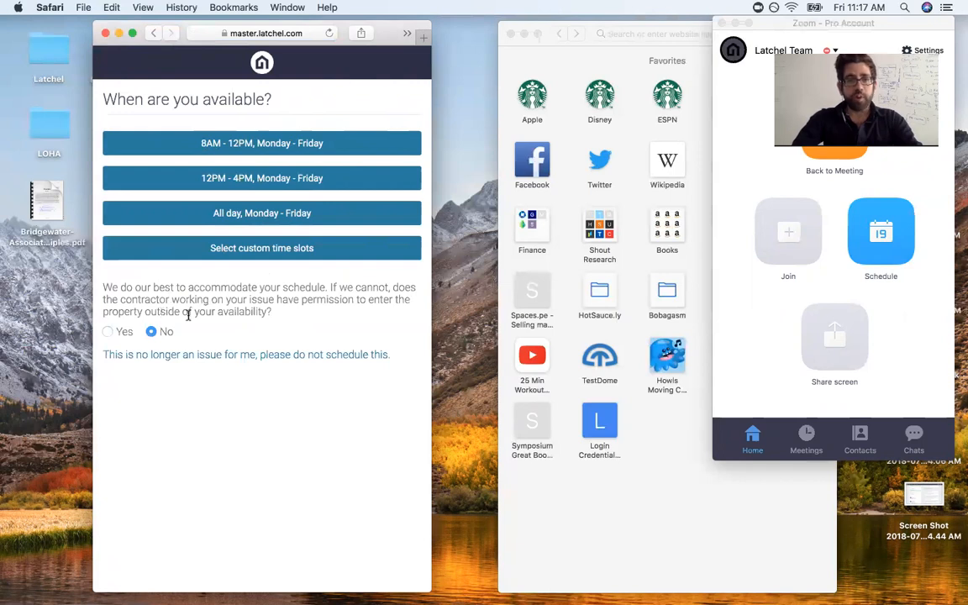
Step: Submit 8AM - 12PM, Monday - Friday availability without uploading images, then return to Chrome
click(241, 147)
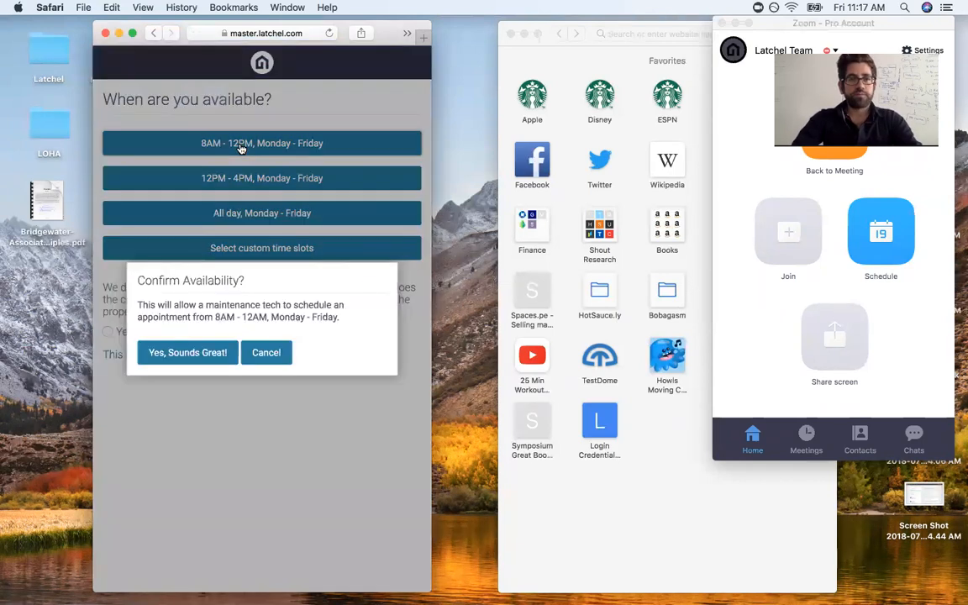
click(196, 355)
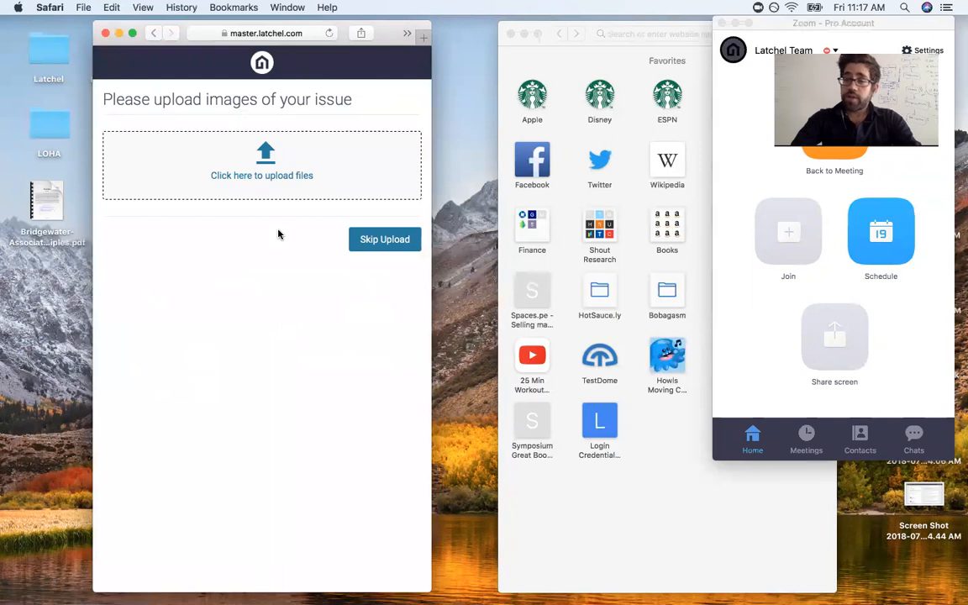
click(362, 238)
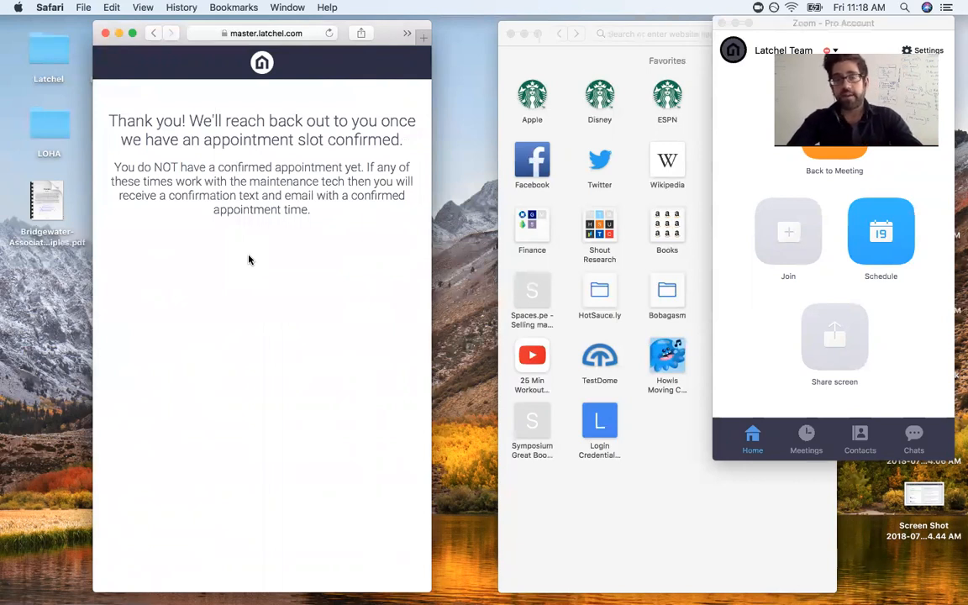
key(ctrl+Right)
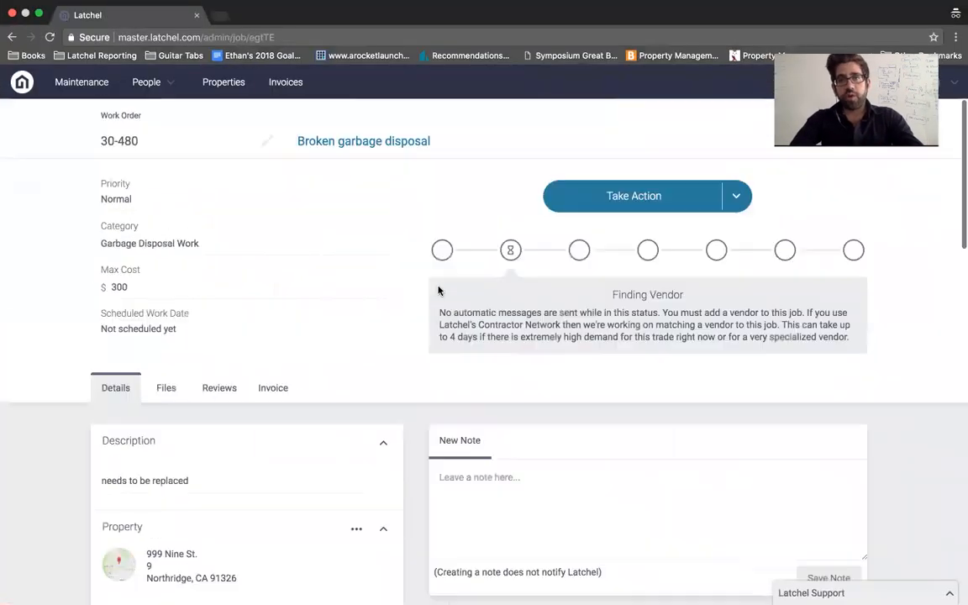
Step: Reload work order 30-480 and open the vendor assignment dialog, closing it without assigning
key(super+r)
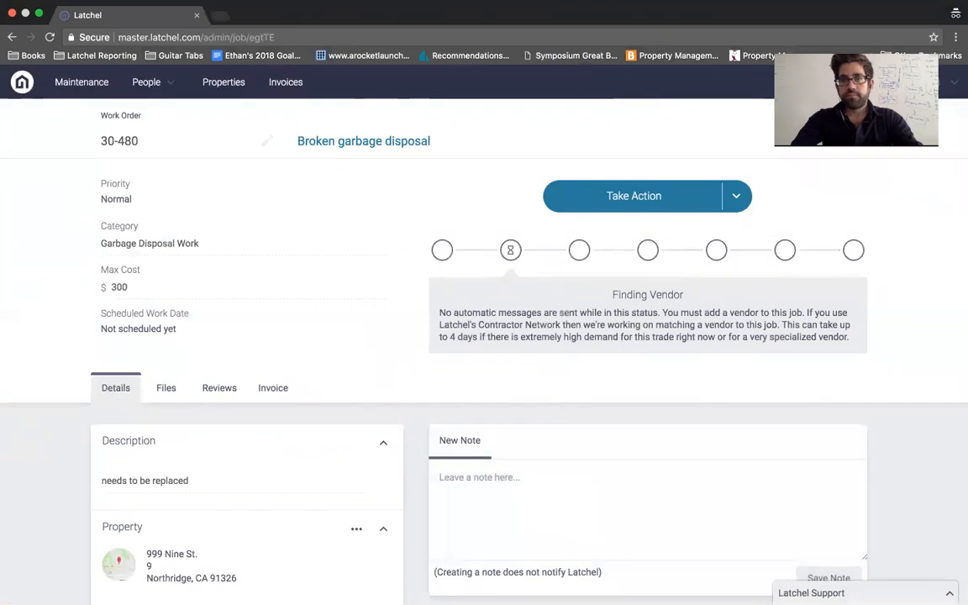
scroll(930, 226, down, 1)
scroll(930, 227, up, 1)
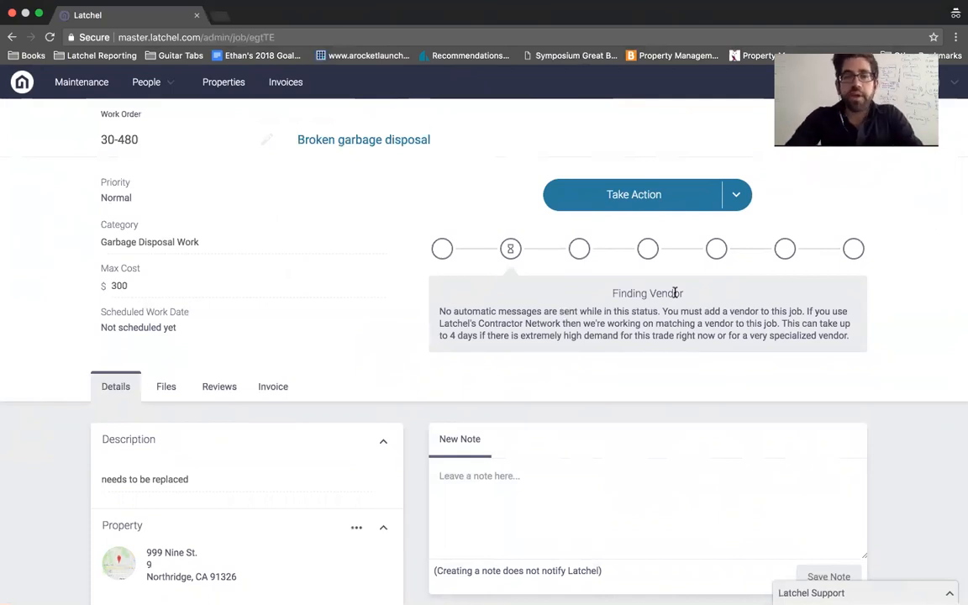
scroll(675, 292, down, 3)
scroll(675, 292, up, 3)
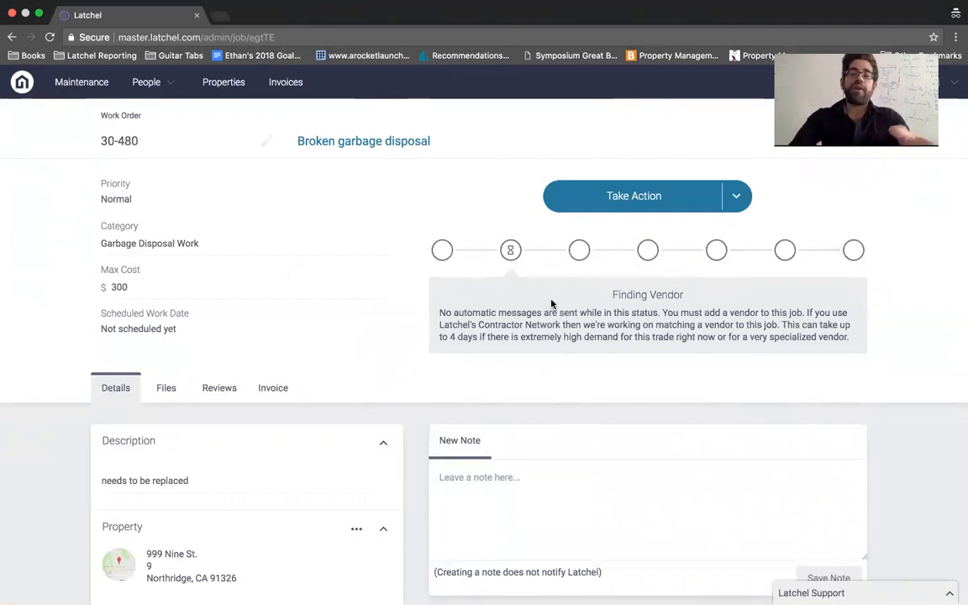
click(623, 196)
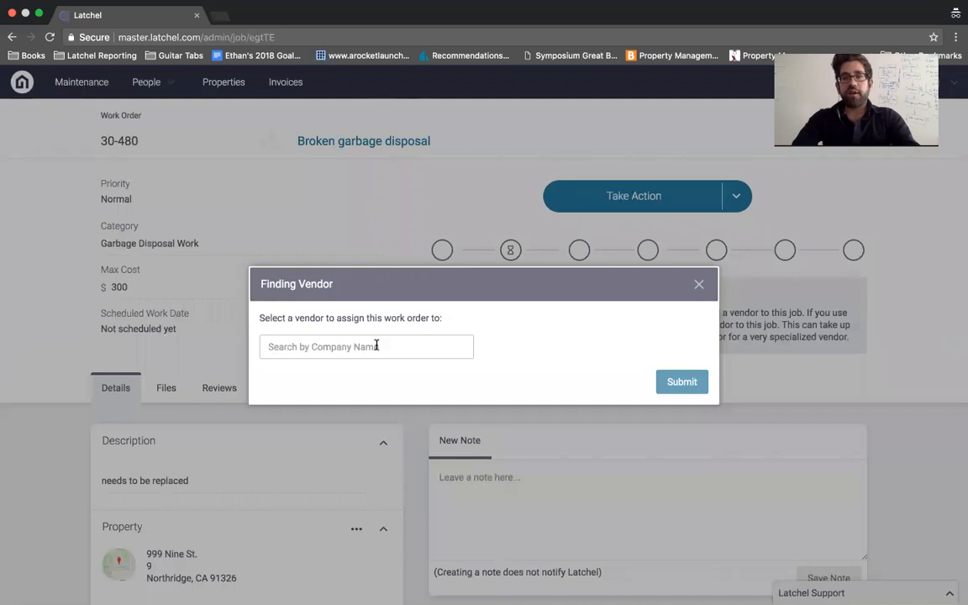
text(a)
key(BackSpace)
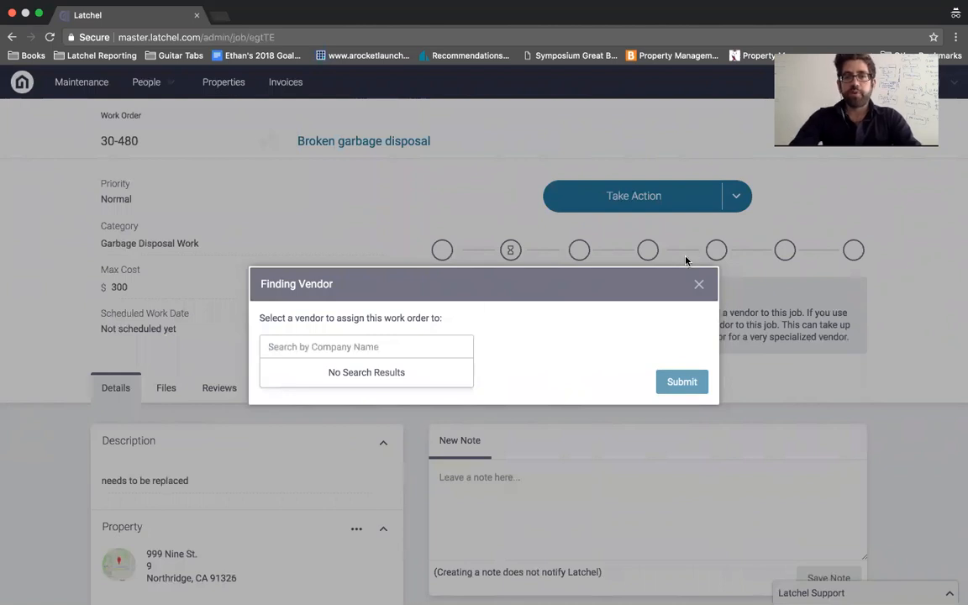
click(698, 286)
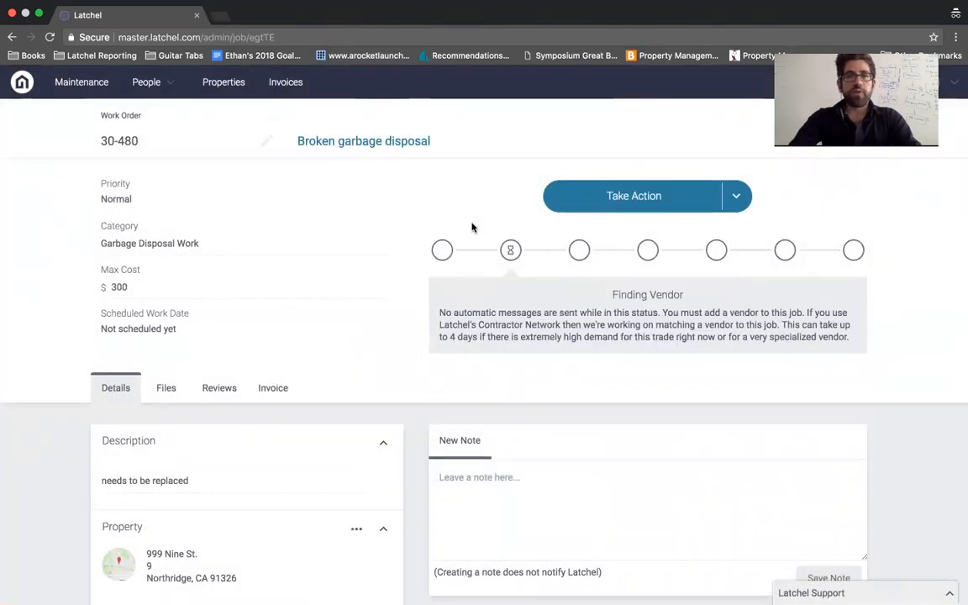
Step: In the other browser window, open a new tab and enter the Latchel address
key(ctrl+Left)
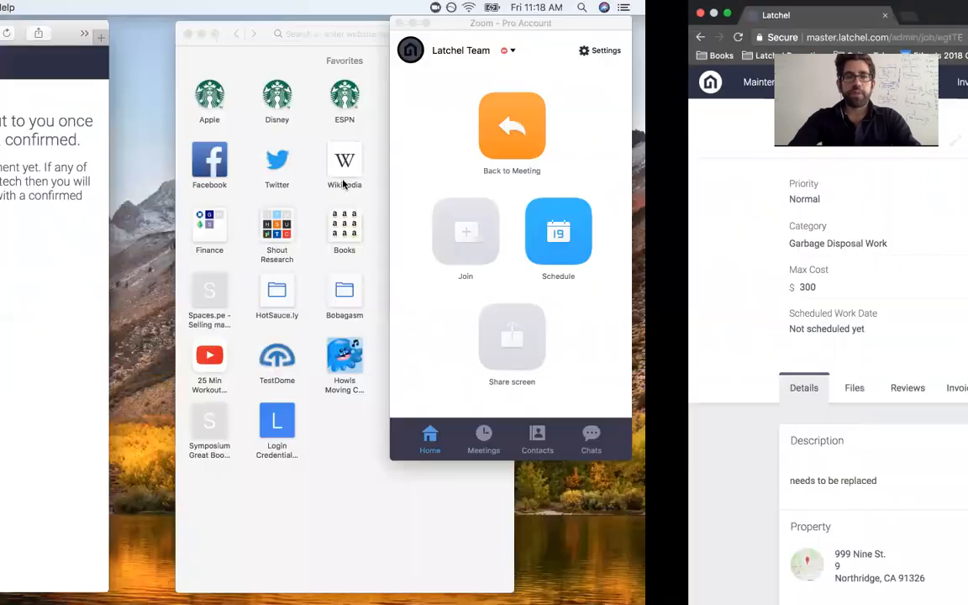
key(ctrl+Left)
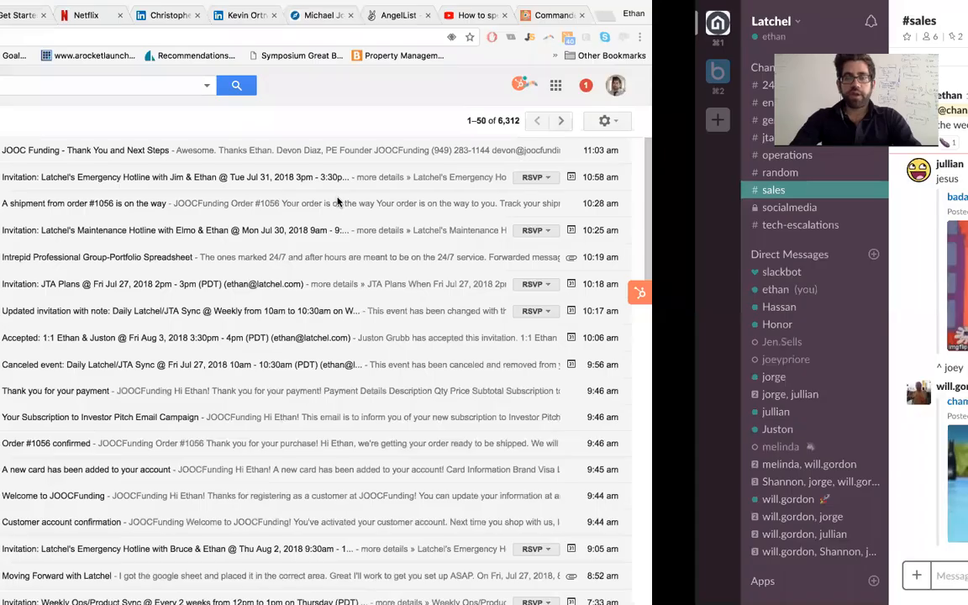
key(super+t)
text(master.latchel.com/admin/jobs)
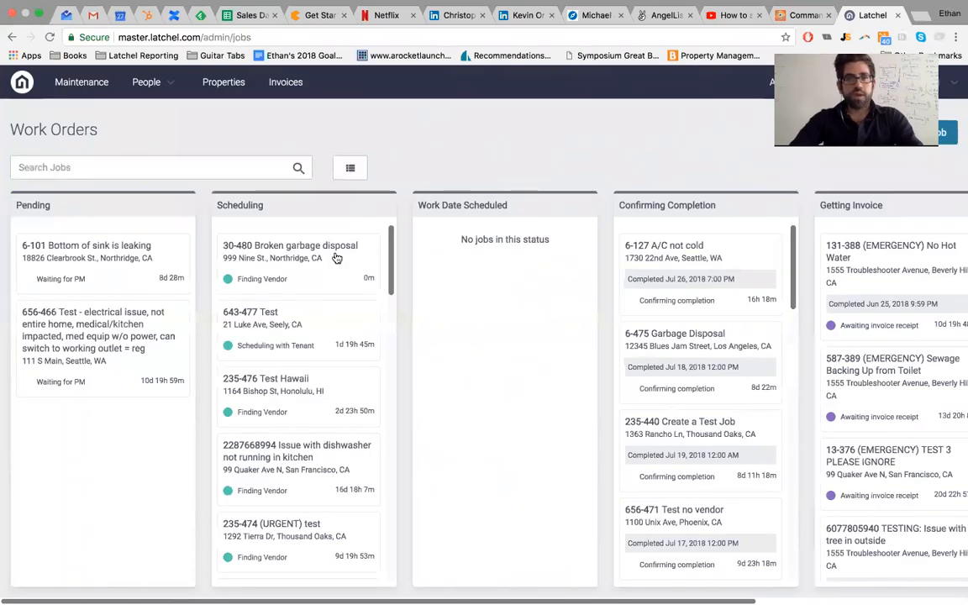
Step: Open work order 30-480 and search the vendor list to choose Ghengis Plumbing
click(297, 233)
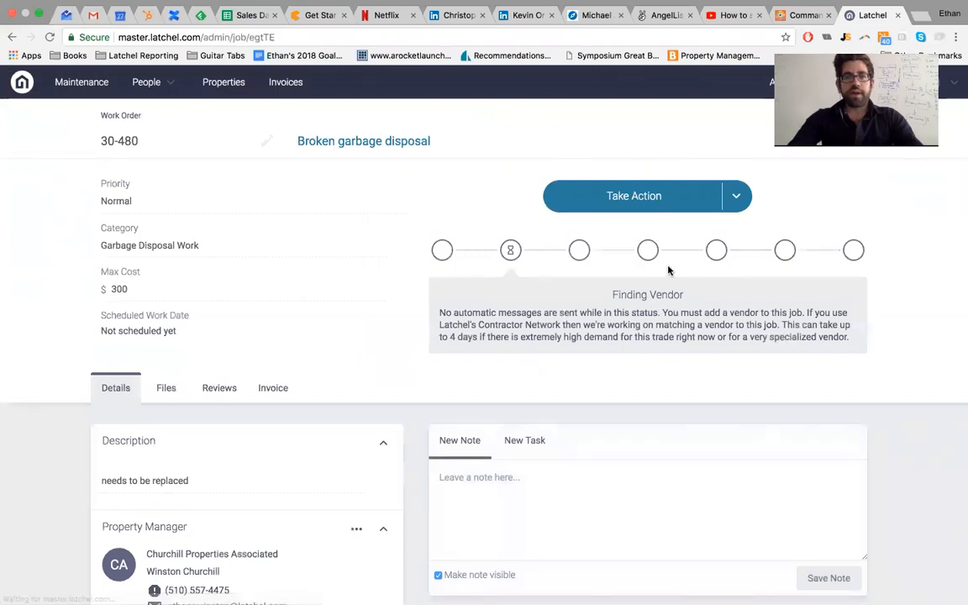
click(661, 196)
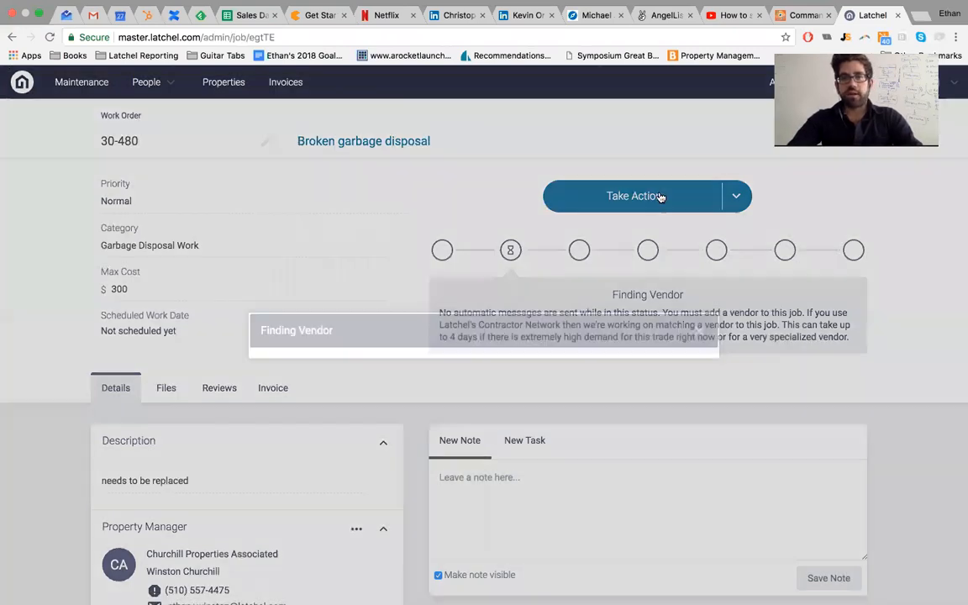
click(421, 344)
text(attil)
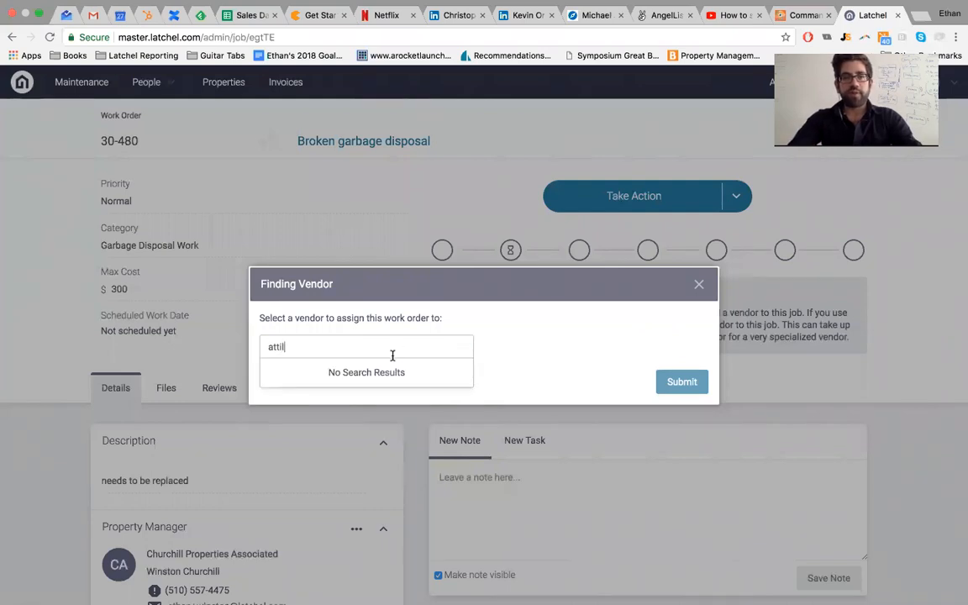
key(BackSpace)
key(BackSpace)
key(BackSpace)
key(BackSpace)
key(BackSpace)
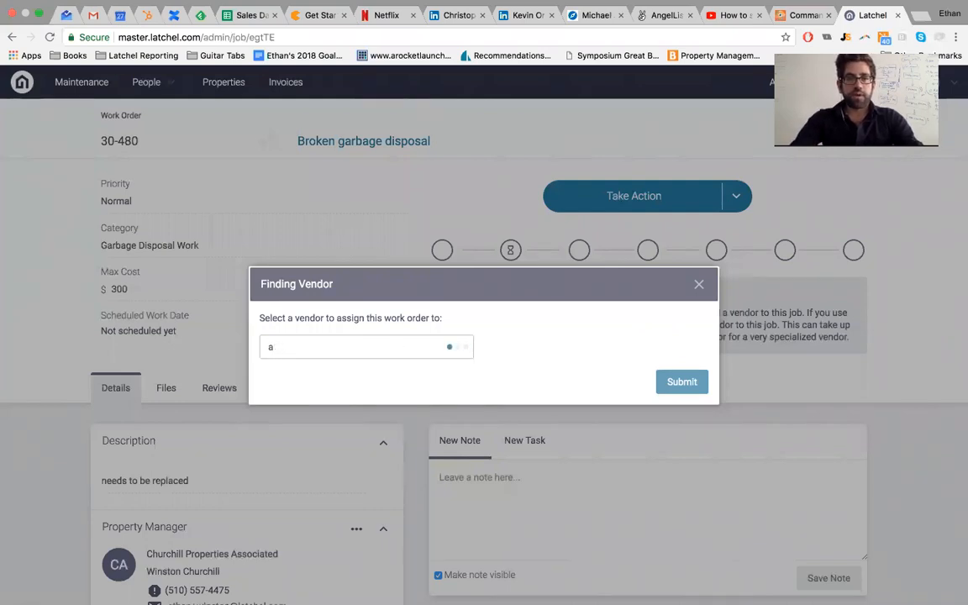
text(hun)
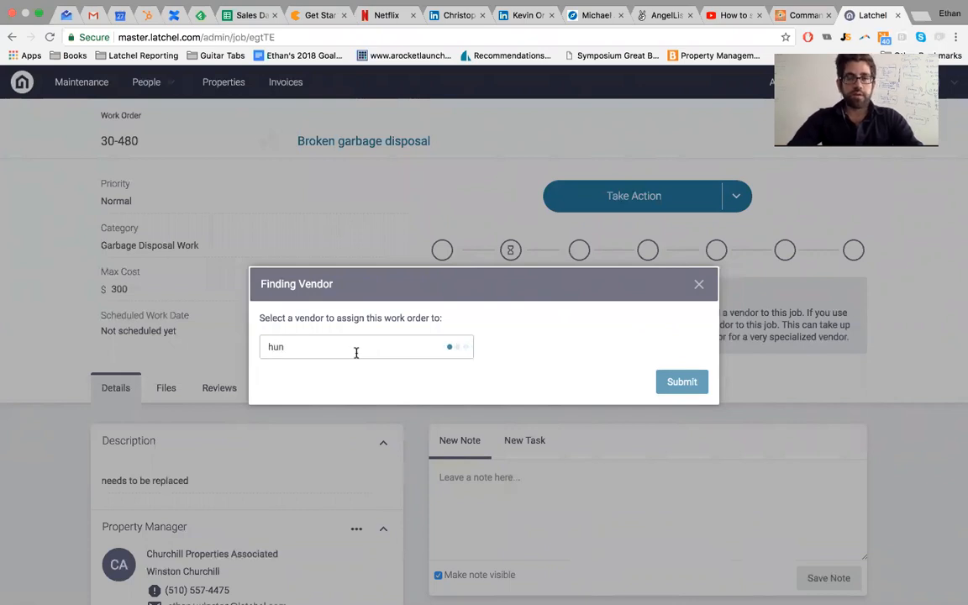
double_click(335, 348)
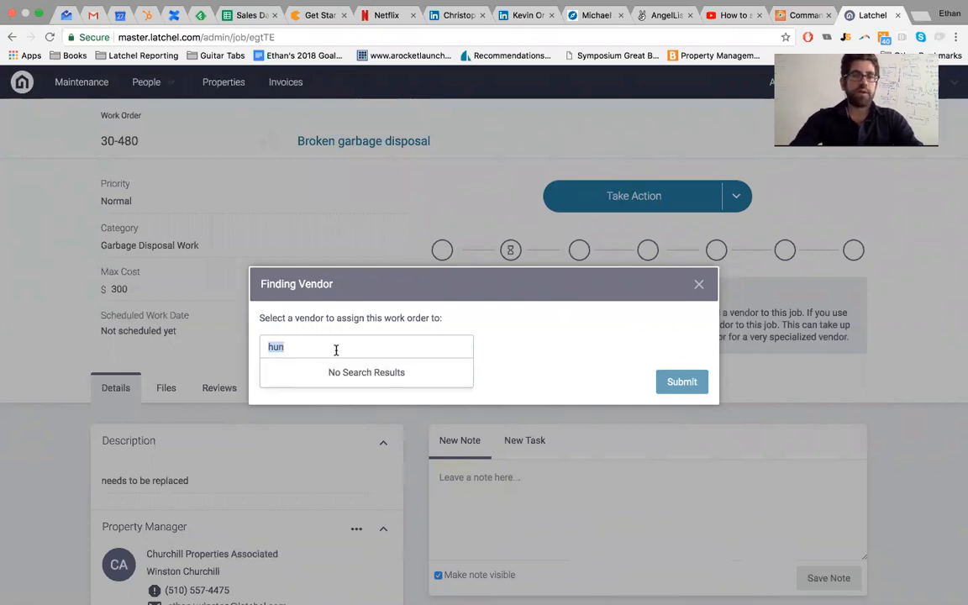
key(BackSpace)
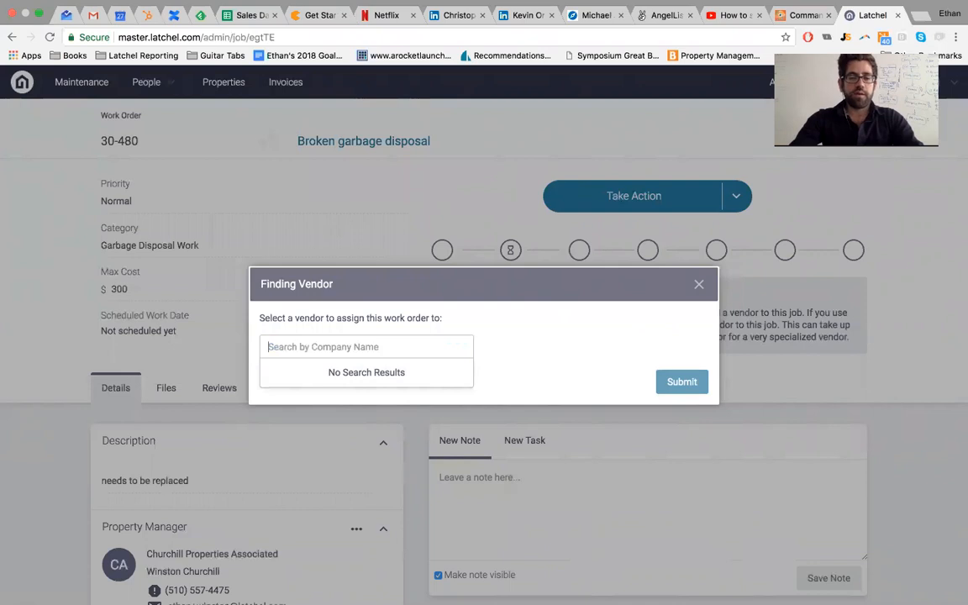
text(h)
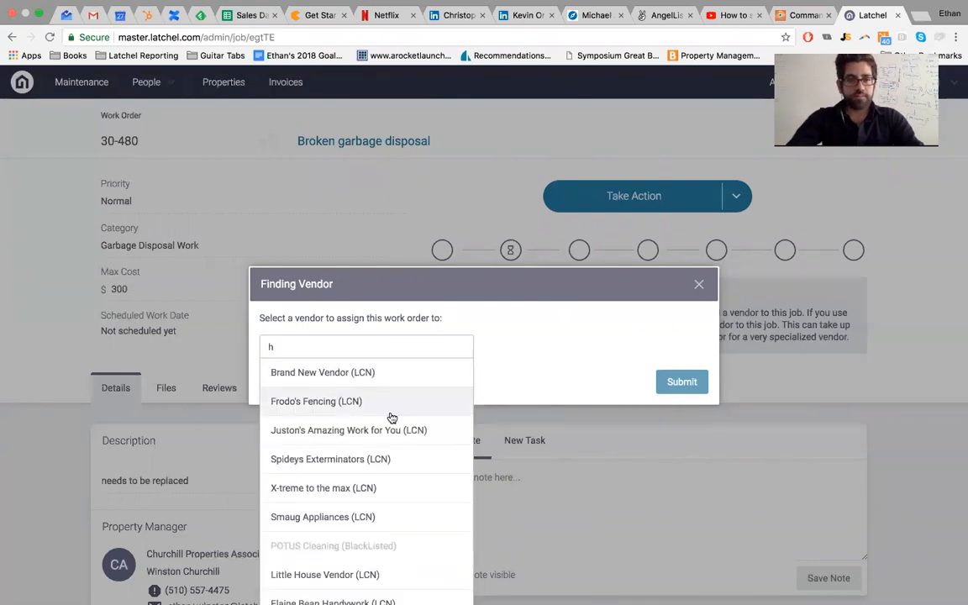
scroll(392, 418, down, 5)
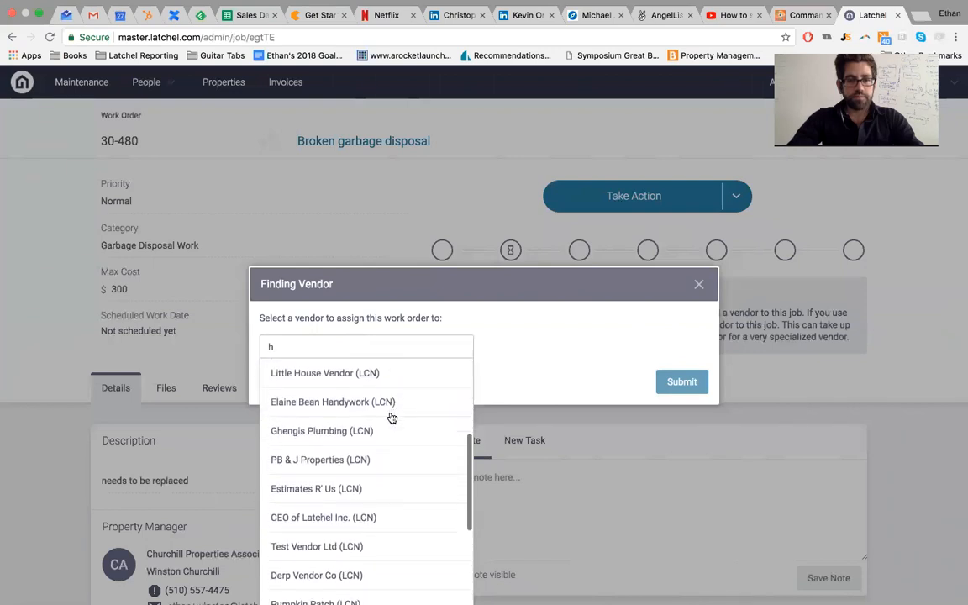
scroll(391, 418, down, 1)
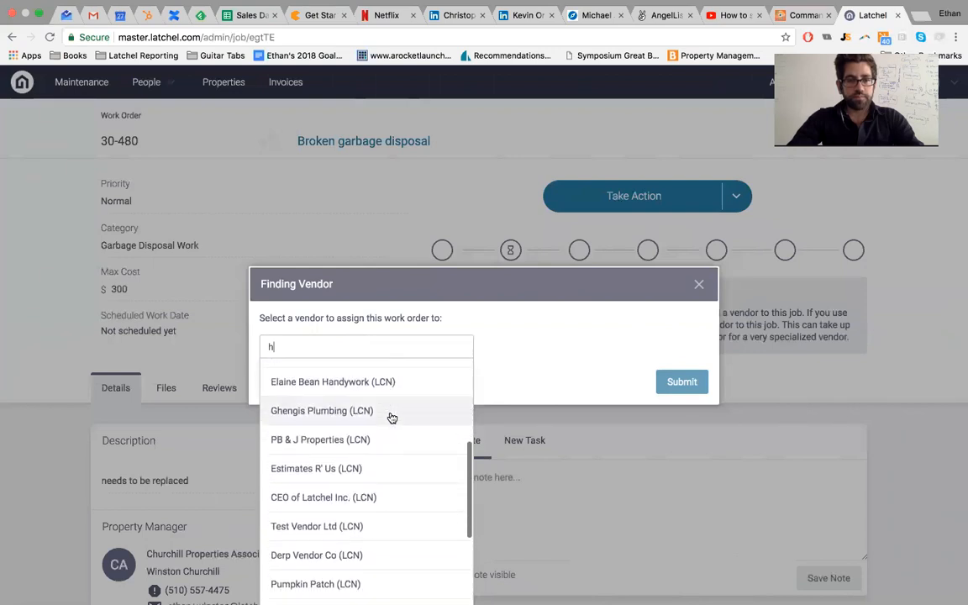
click(340, 412)
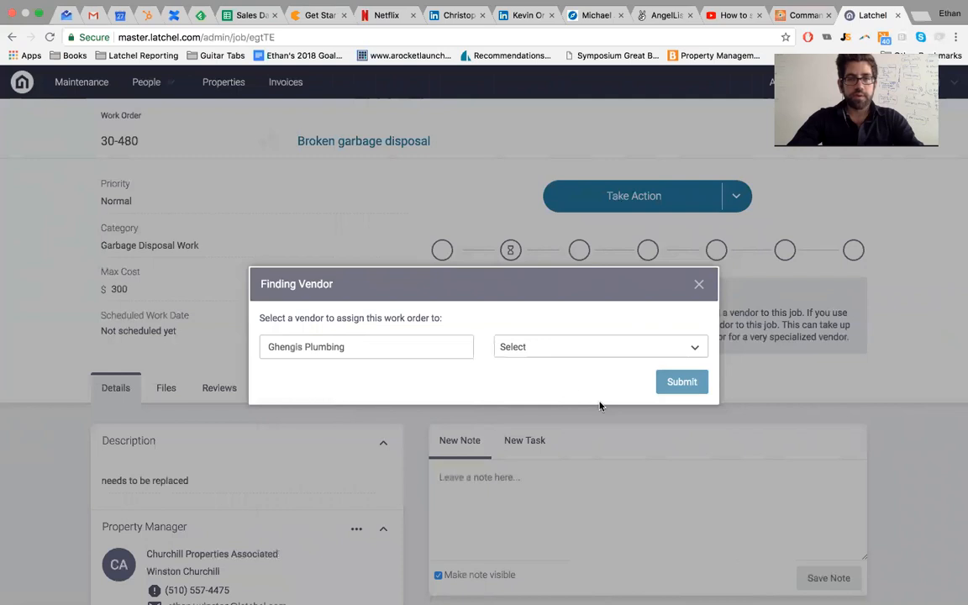
Step: Select Ghengis Plumbing's primary contact and submit the vendor assignment
click(551, 353)
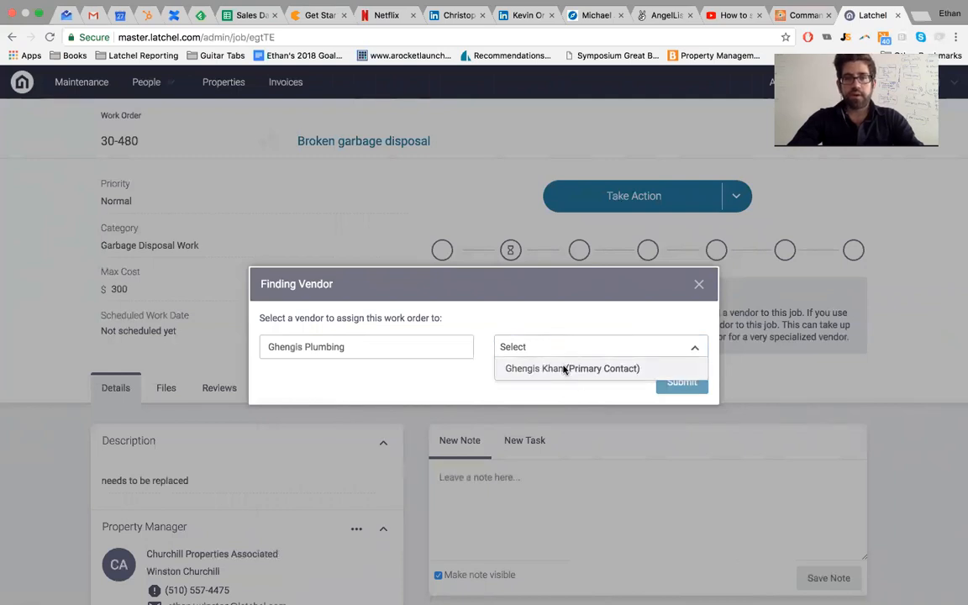
click(563, 369)
click(672, 457)
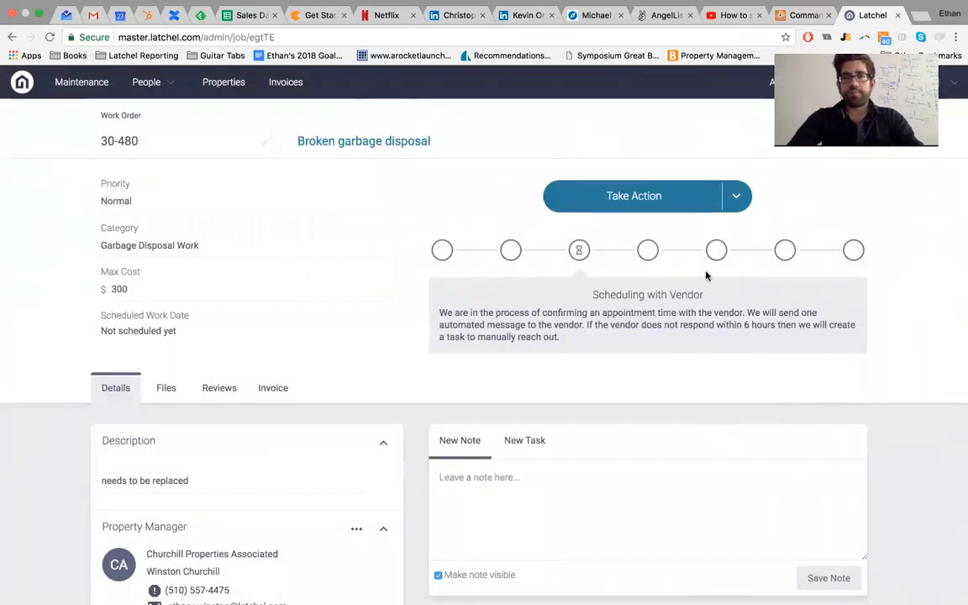
key(ctrl+Up)
click(693, 38)
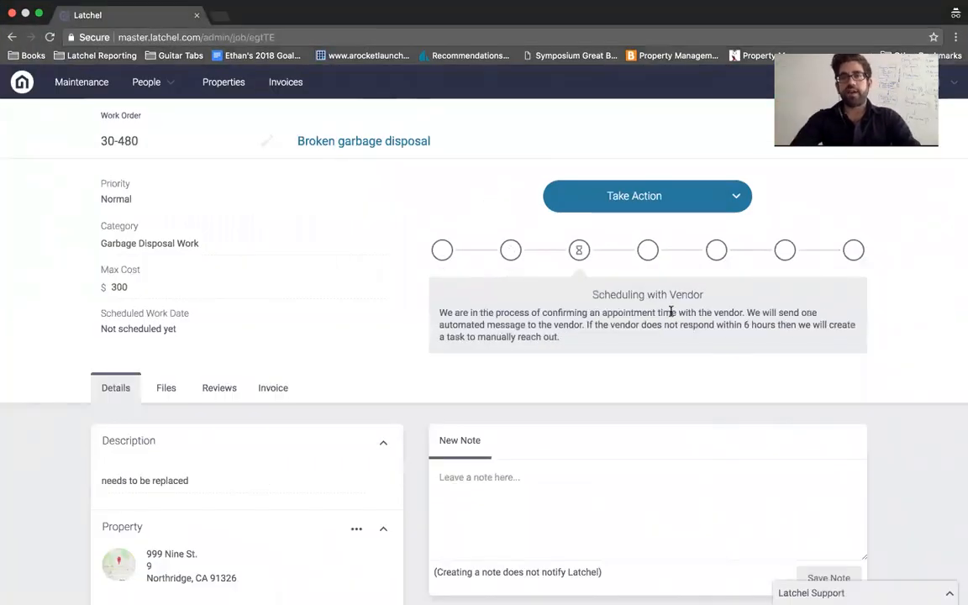
scroll(402, 312, down, 6)
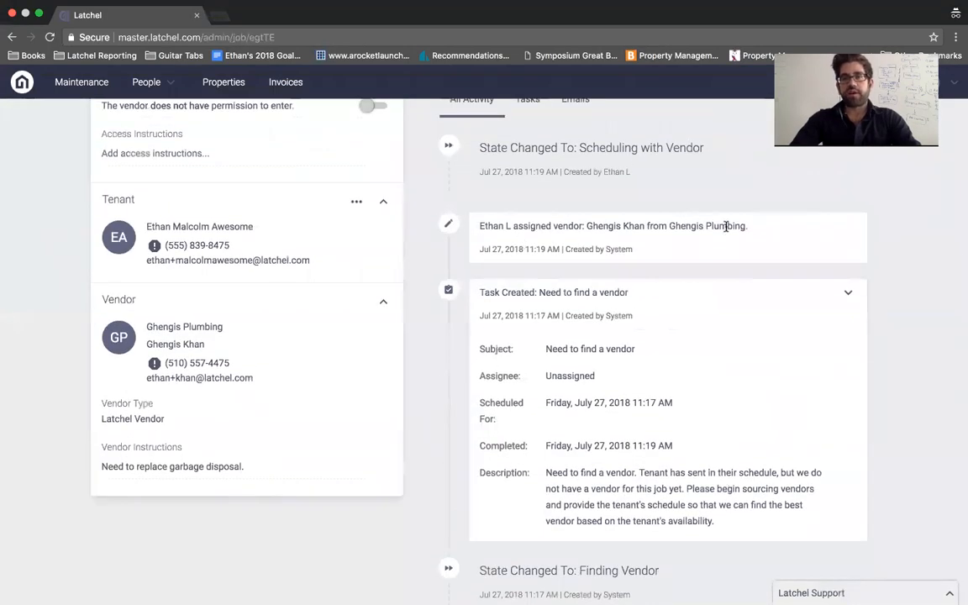
drag(478, 227, 514, 226)
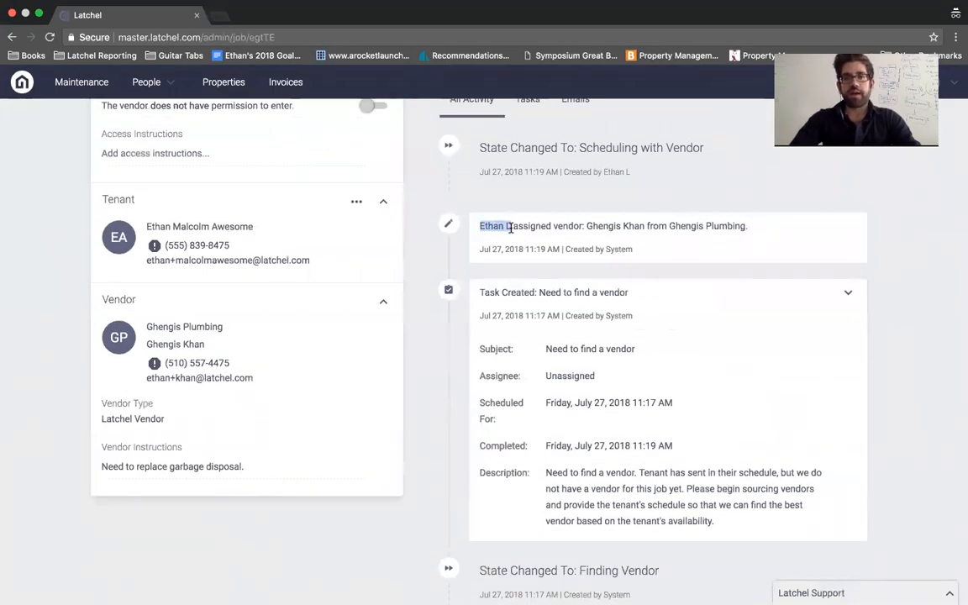
drag(584, 225, 760, 226)
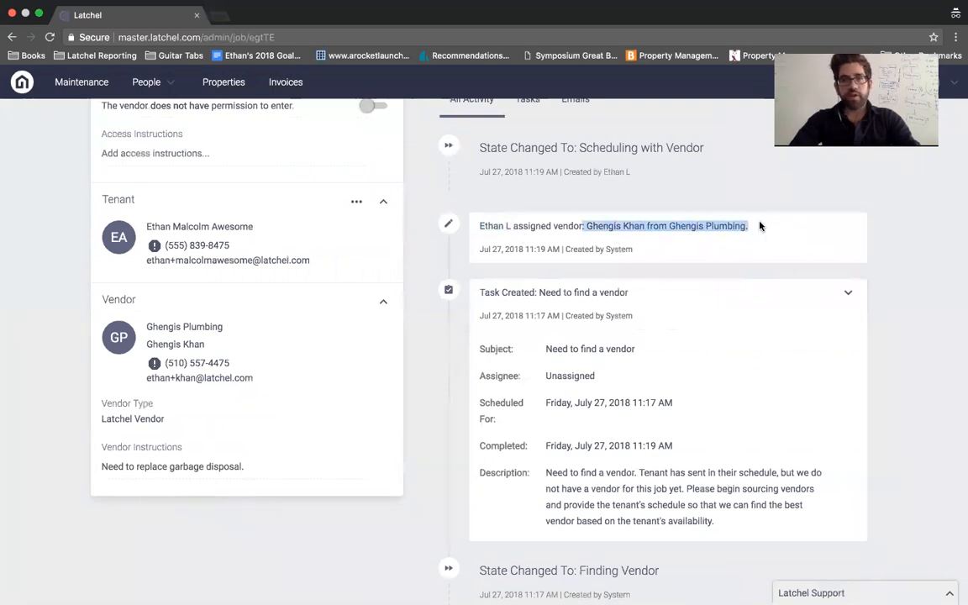
scroll(760, 225, up, 2)
scroll(632, 251, up, 1)
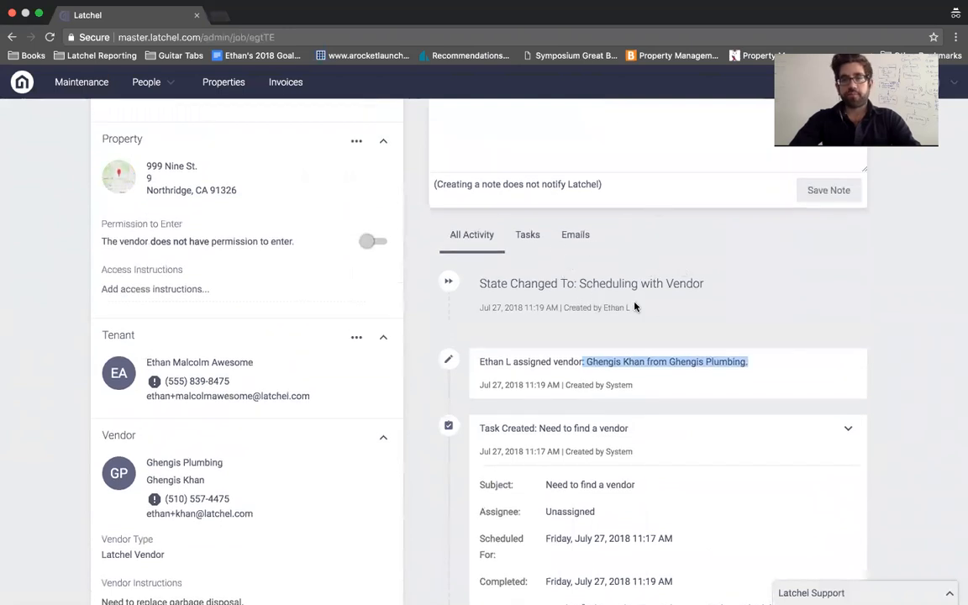
scroll(635, 307, up, 5)
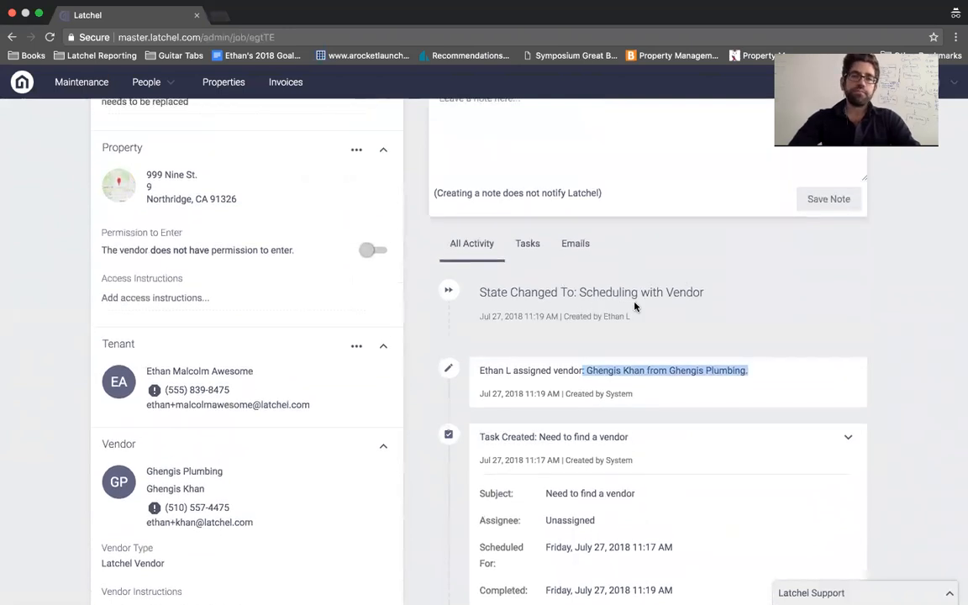
scroll(635, 307, down, 3)
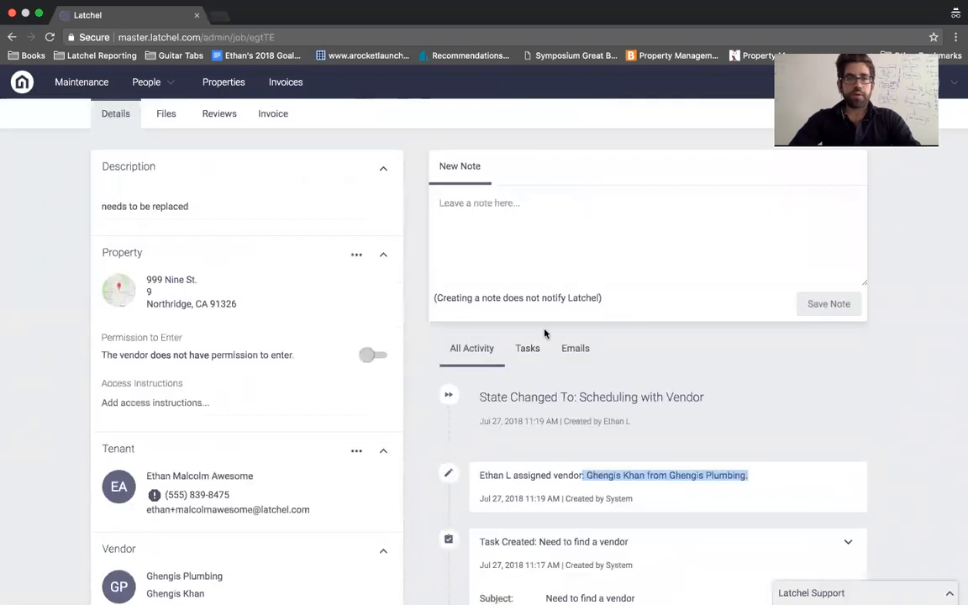
scroll(545, 333, down, 3)
scroll(545, 334, down, 6)
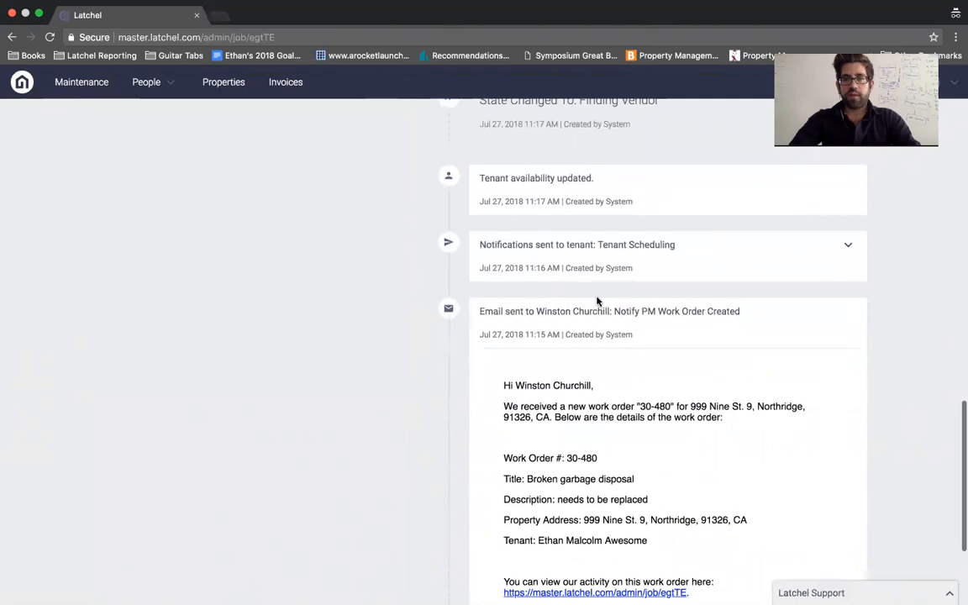
scroll(664, 277, up, 1)
click(848, 262)
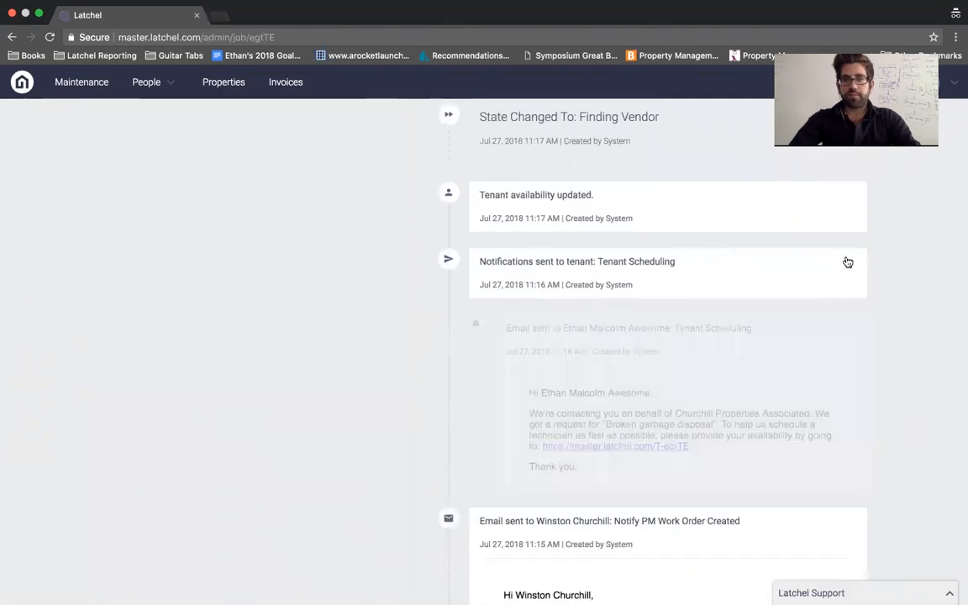
drag(696, 451, 542, 446)
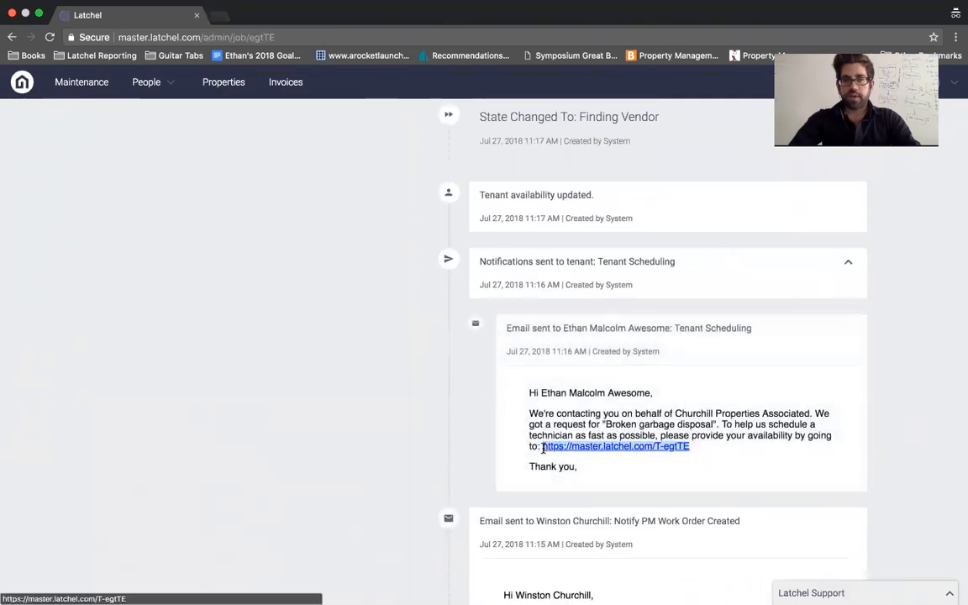
scroll(559, 416, up, 10)
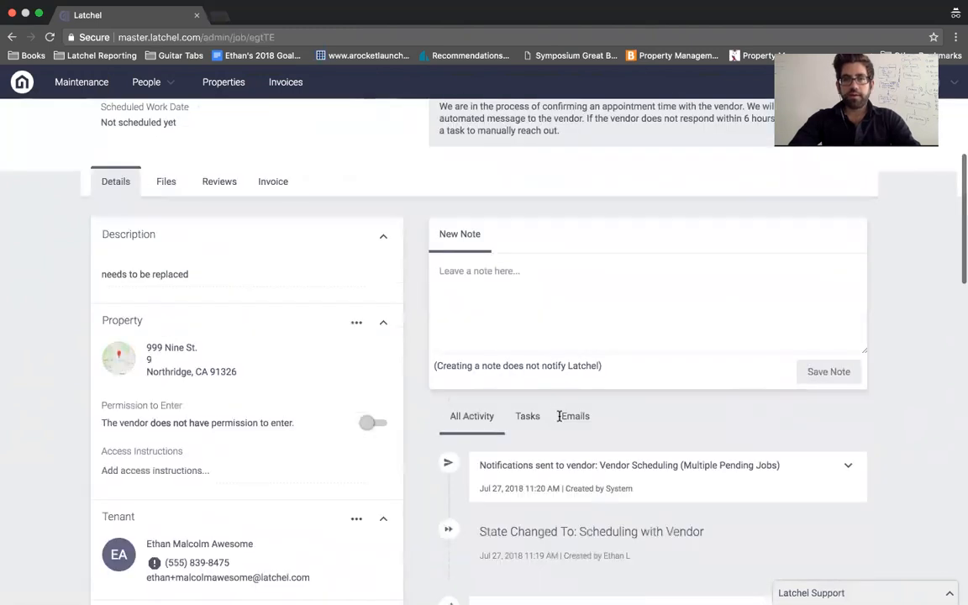
scroll(559, 416, down, 3)
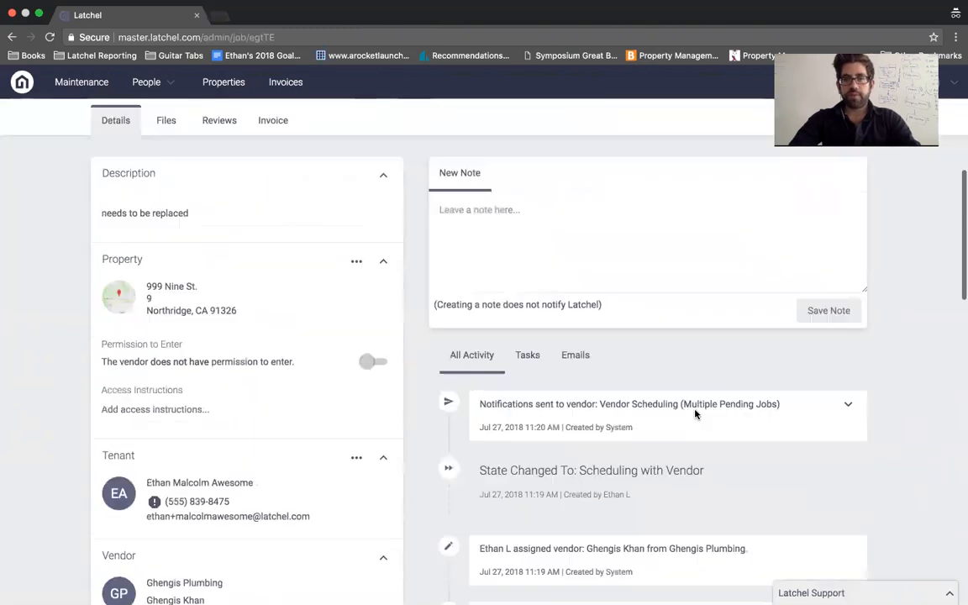
click(846, 403)
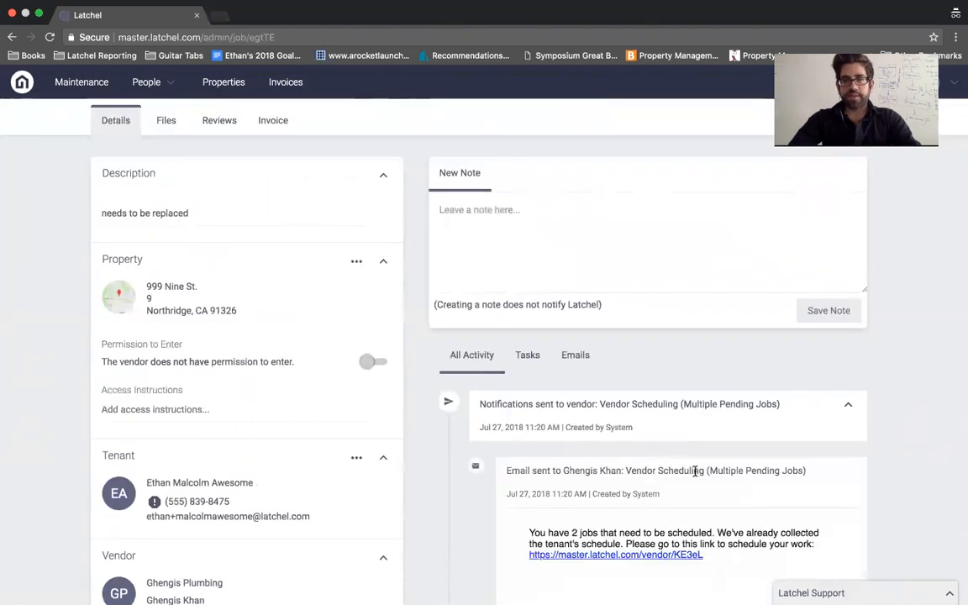
click(848, 404)
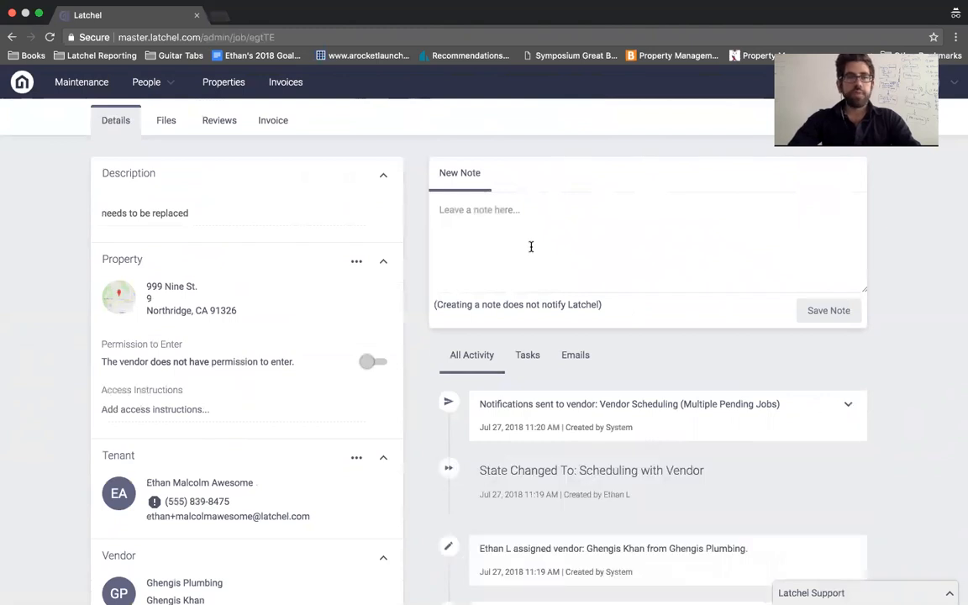
key(ctrl+Left)
Step: Open the job's vendor scheduling link in the other browser window
click(622, 33)
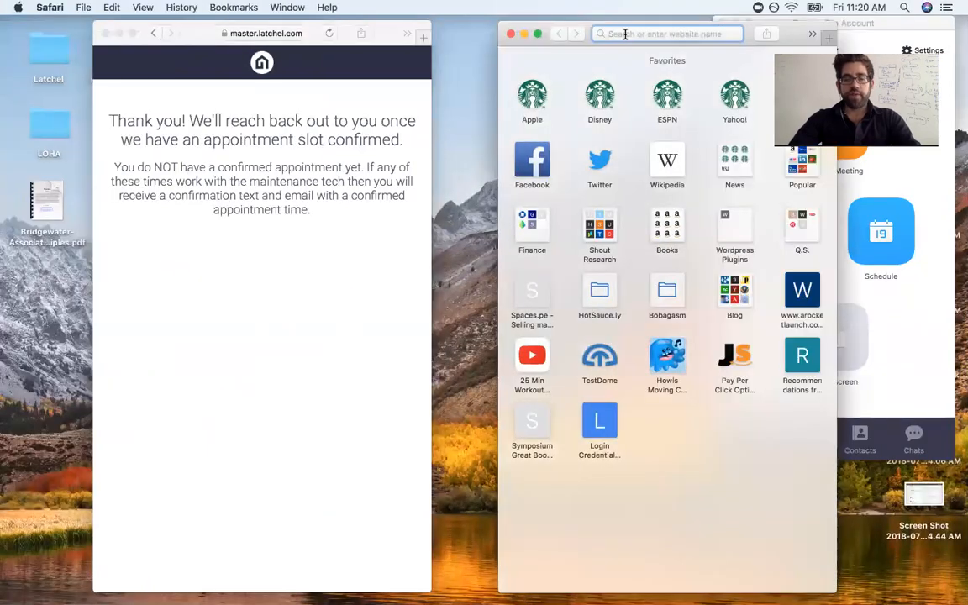
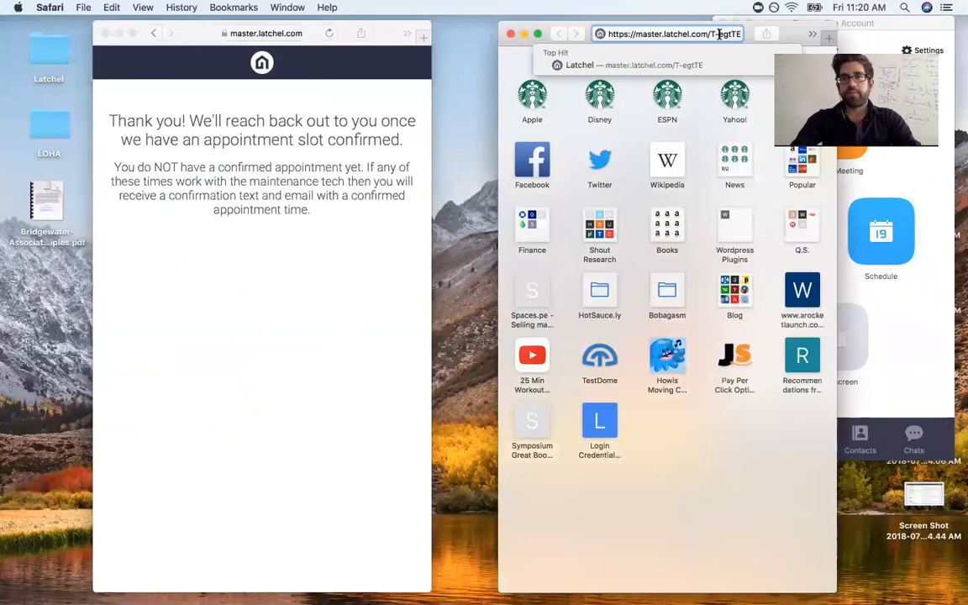
key(Return)
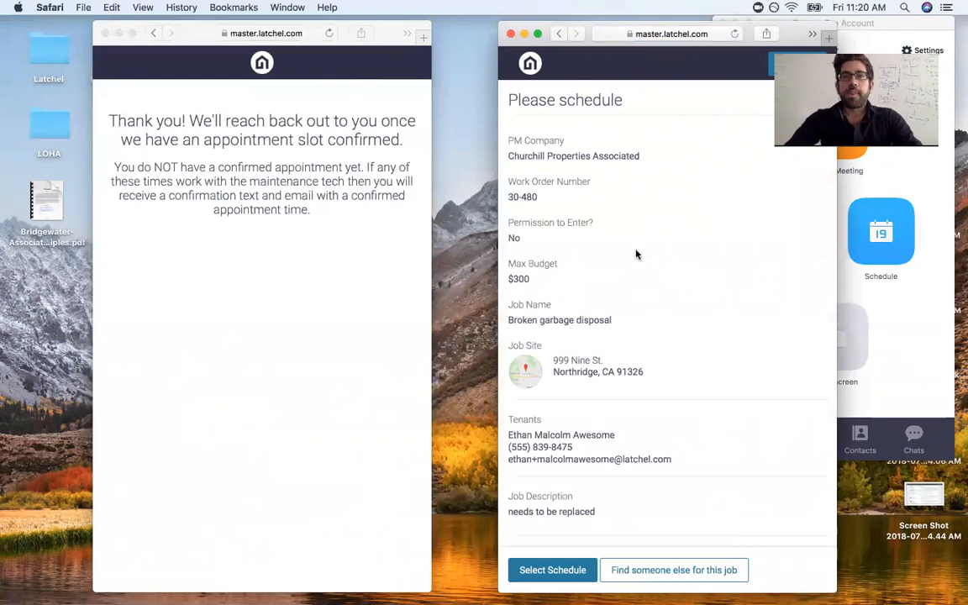
scroll(613, 242, down, 3)
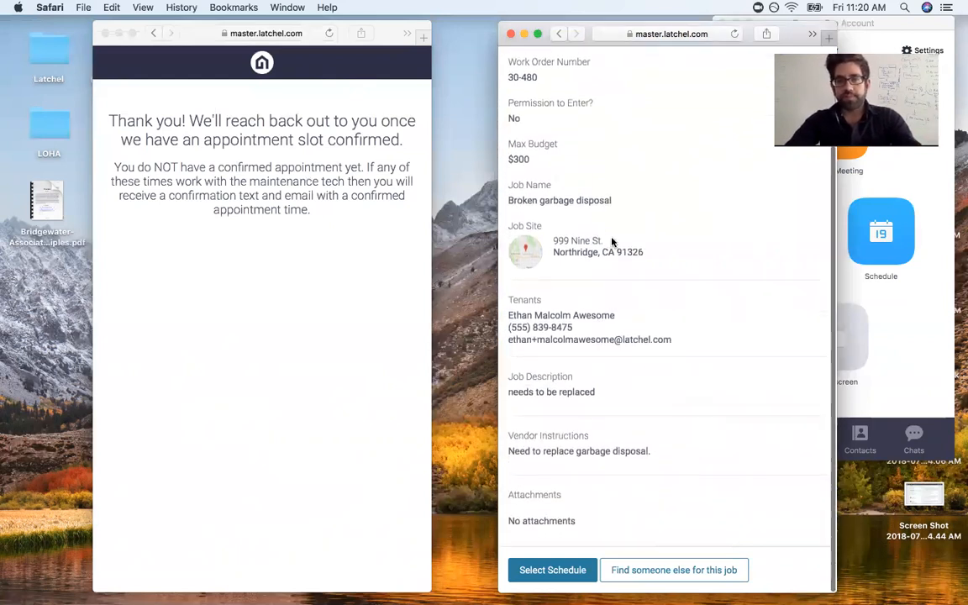
scroll(612, 242, up, 3)
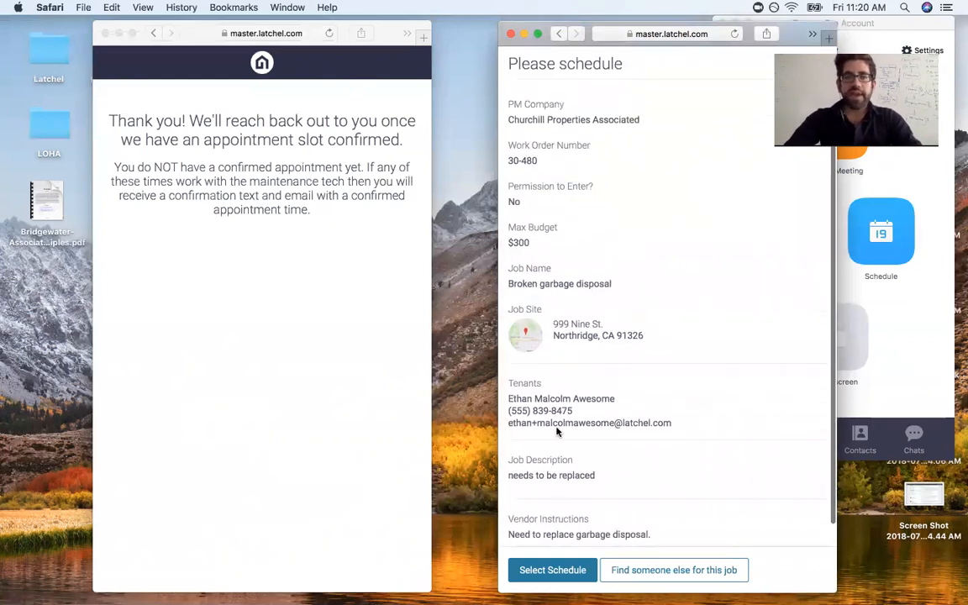
Step: Book the Monday Jul 30, 8AM–12PM morning slot and confirm the schedule
click(555, 570)
scroll(593, 202, up, 1)
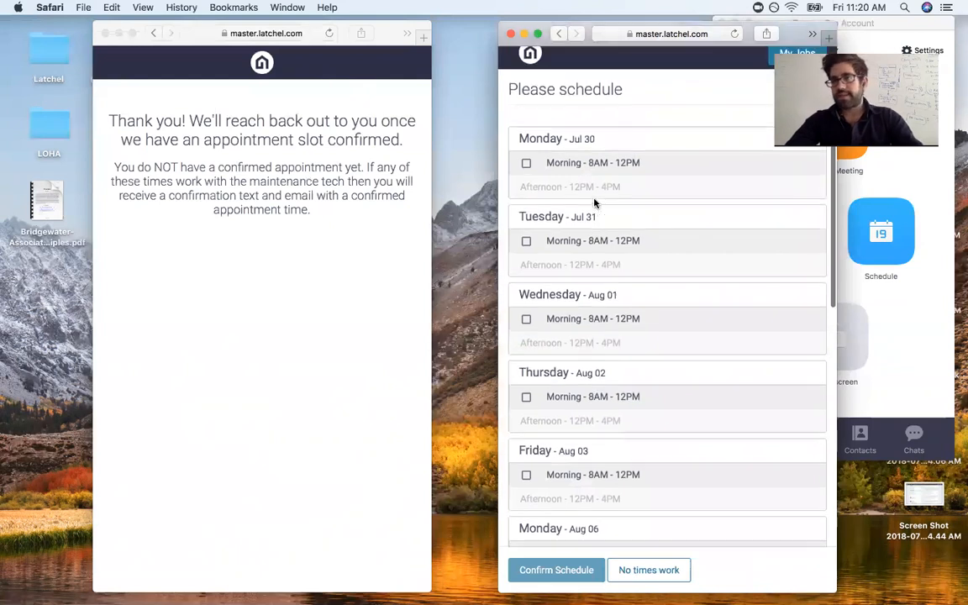
click(556, 242)
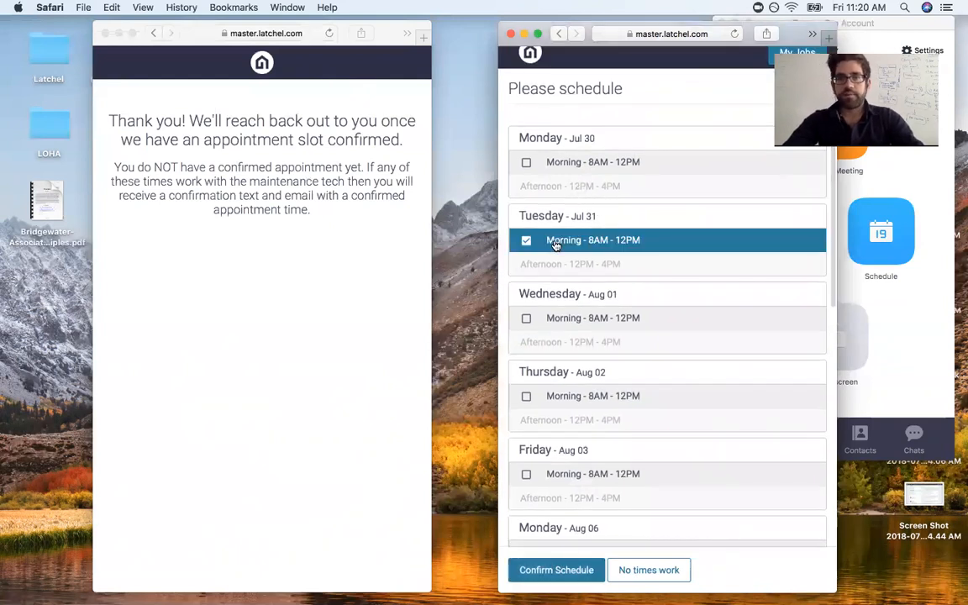
click(548, 161)
click(551, 568)
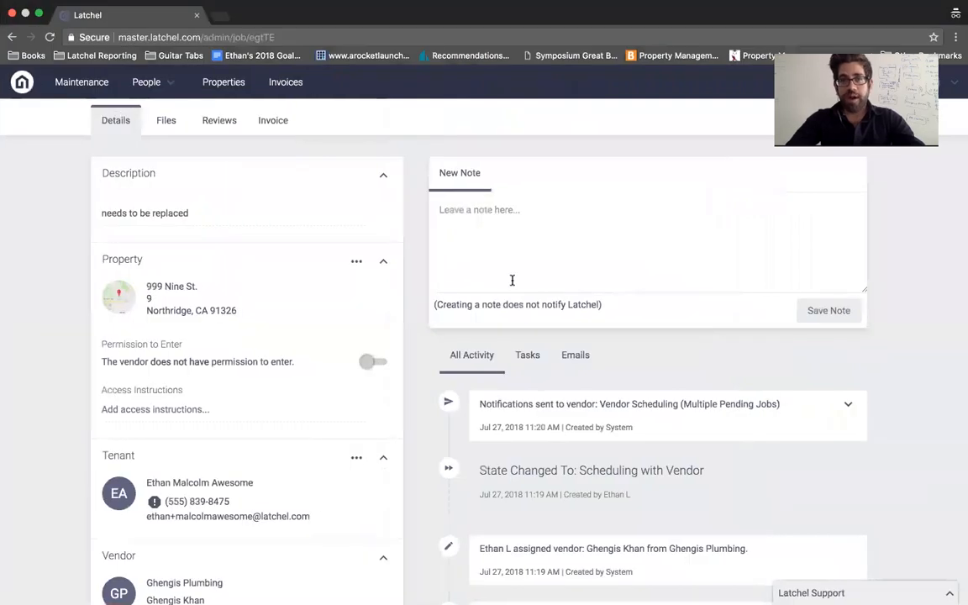
Step: Expand the tenant notification under All Activity to read the Jul 30th 8:00AM–12:00PM confirmation
scroll(911, 259, up, 3)
scroll(910, 260, down, 1)
scroll(910, 260, up, 2)
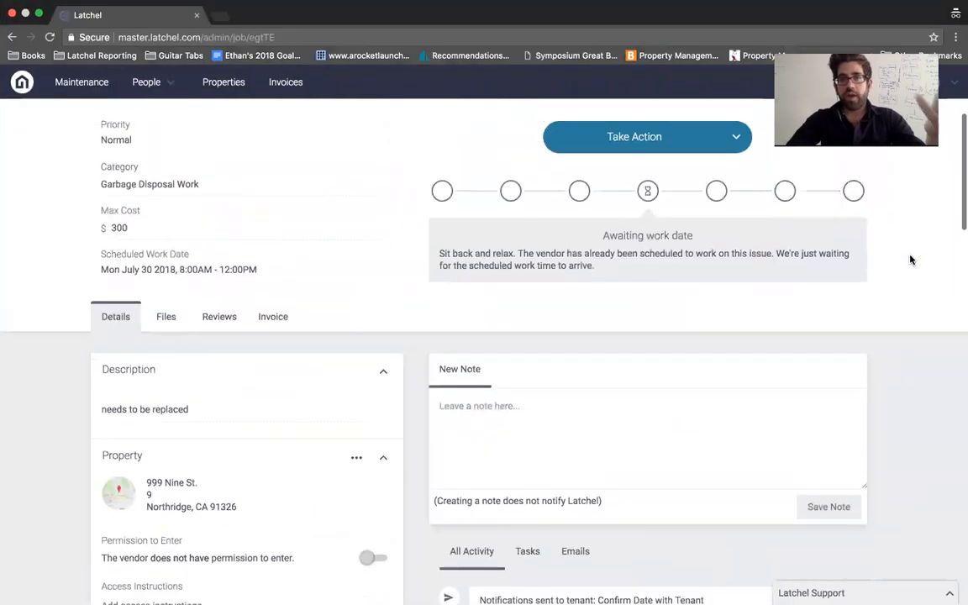
scroll(910, 260, down, 4)
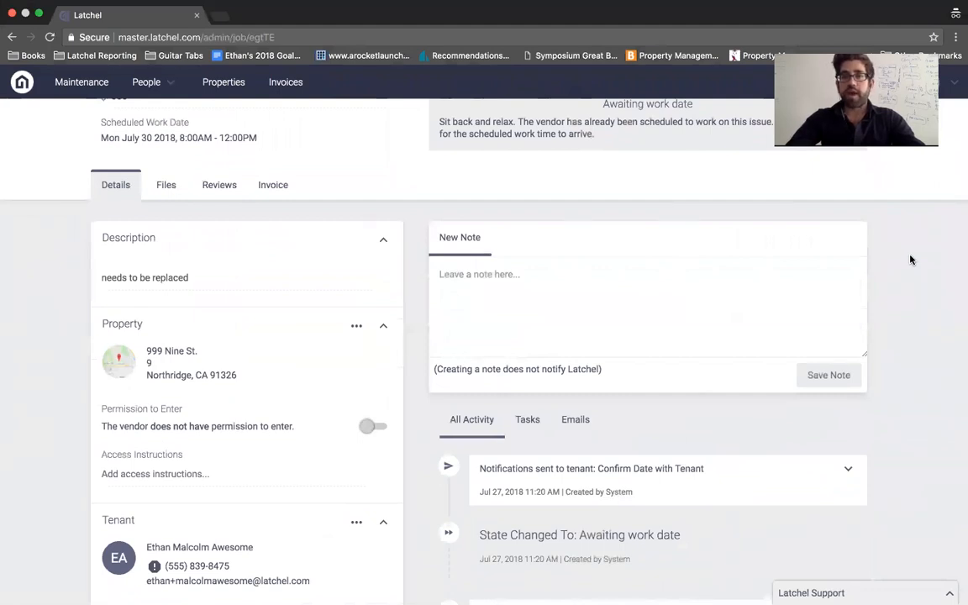
click(846, 468)
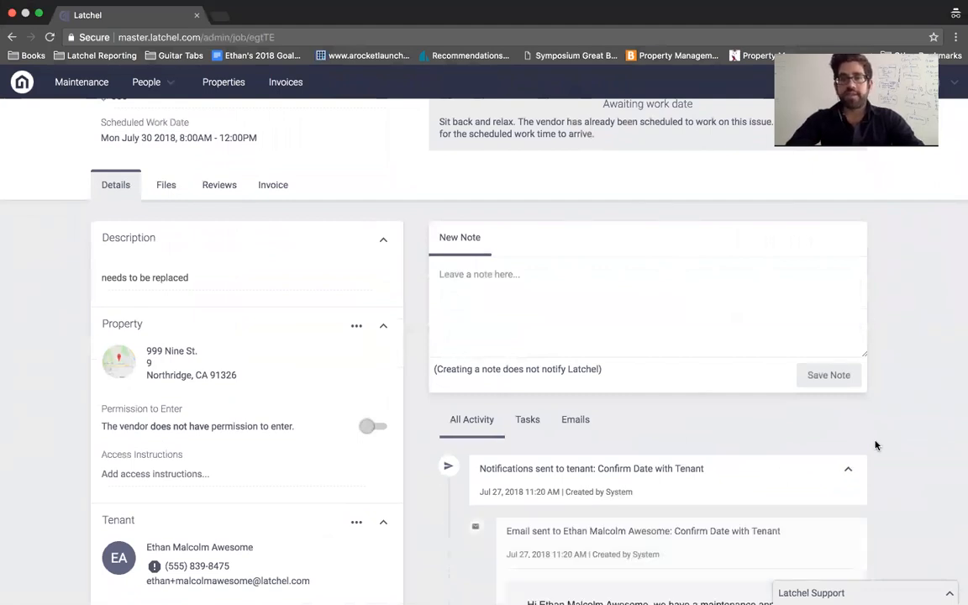
scroll(877, 446, down, 5)
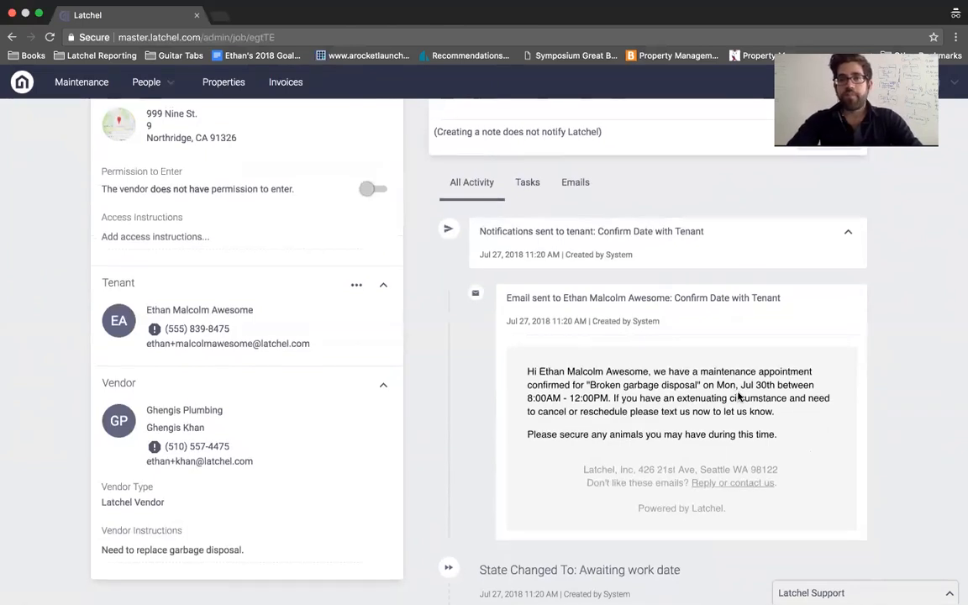
scroll(737, 395, up, 5)
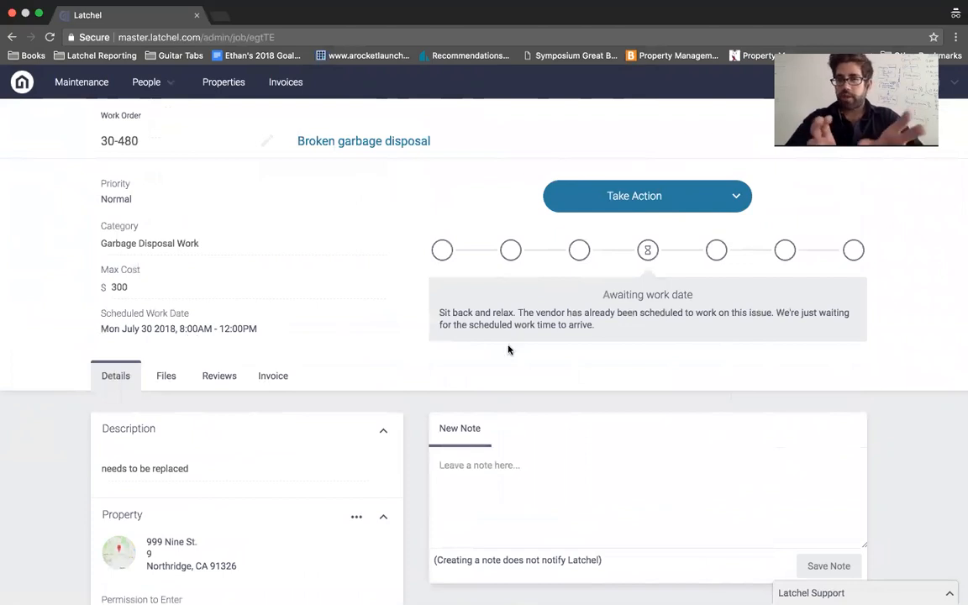
Step: On the admin job page, set a new confirmed work date starting and ending Jul 26
key(ctrl+Left)
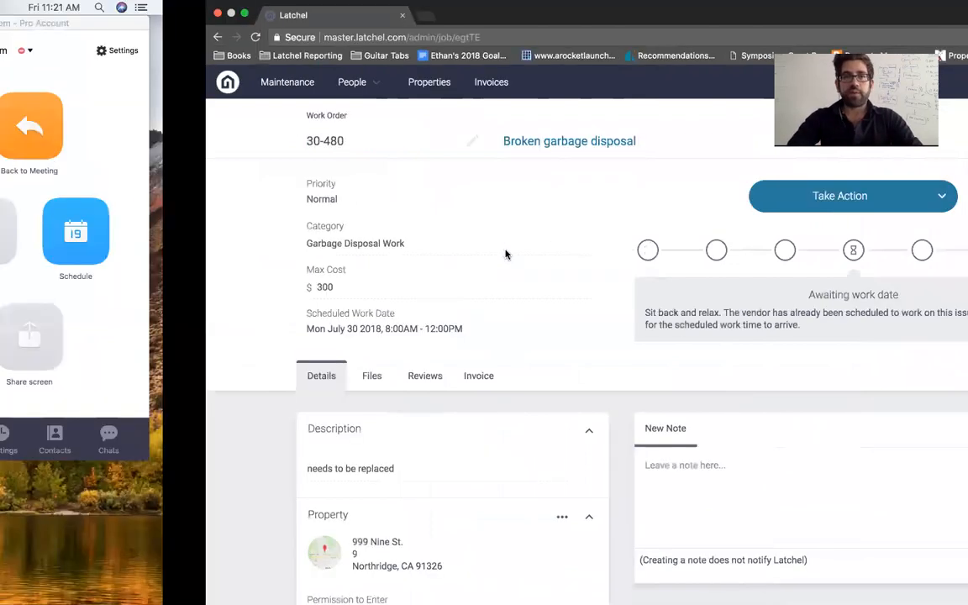
key(ctrl+Left)
key(ctrl+Left)
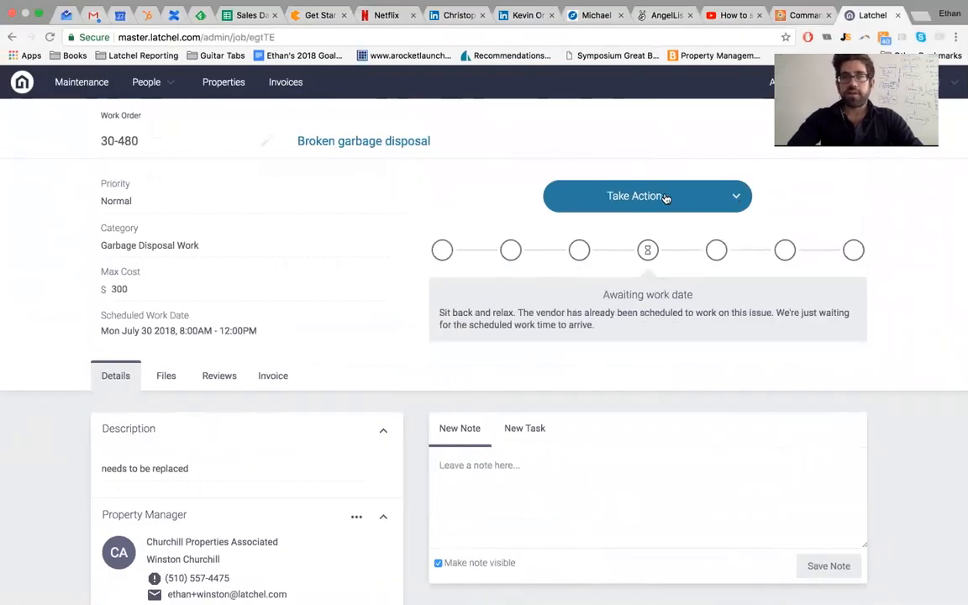
click(661, 200)
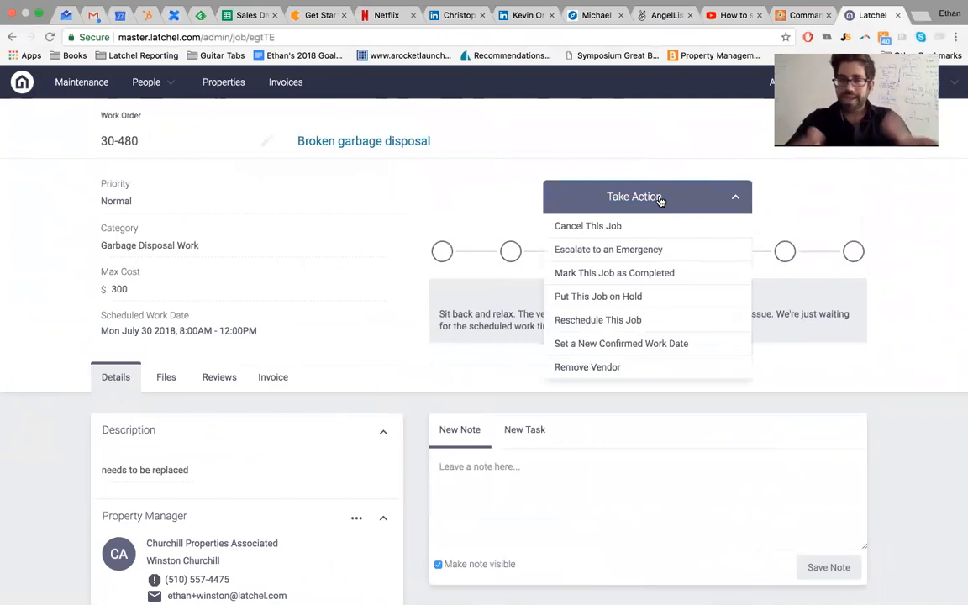
click(635, 344)
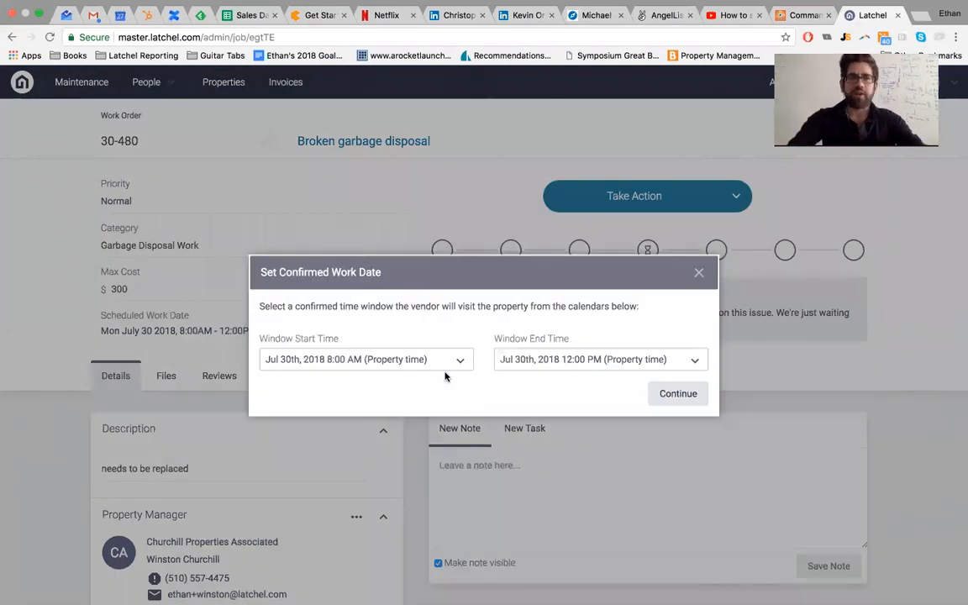
click(452, 359)
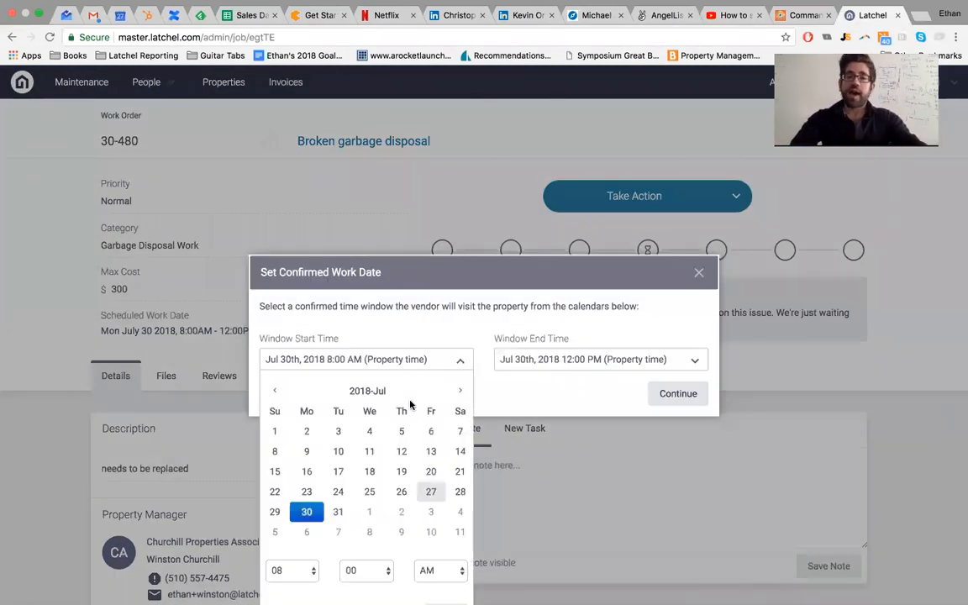
click(400, 492)
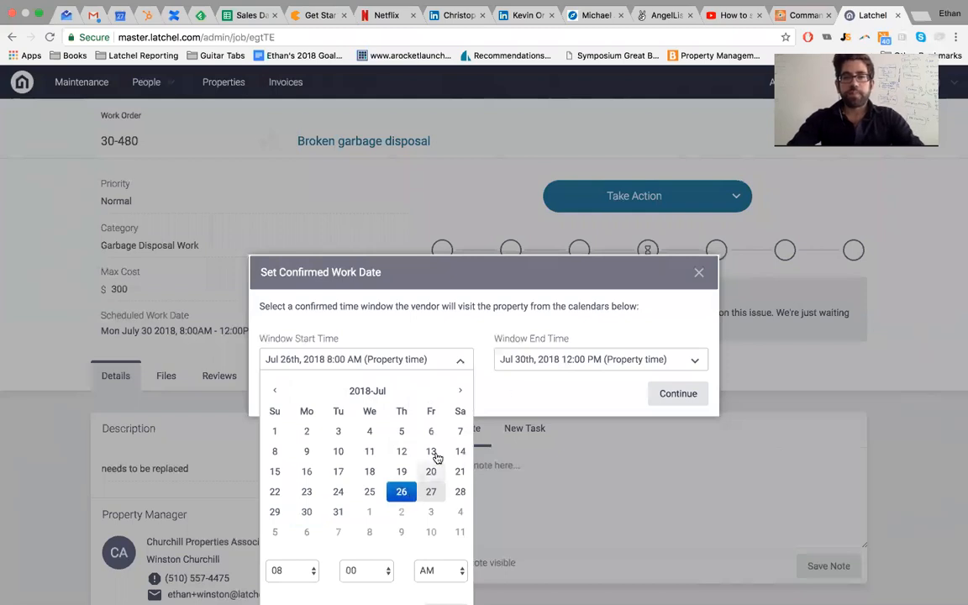
scroll(412, 529, down, 1)
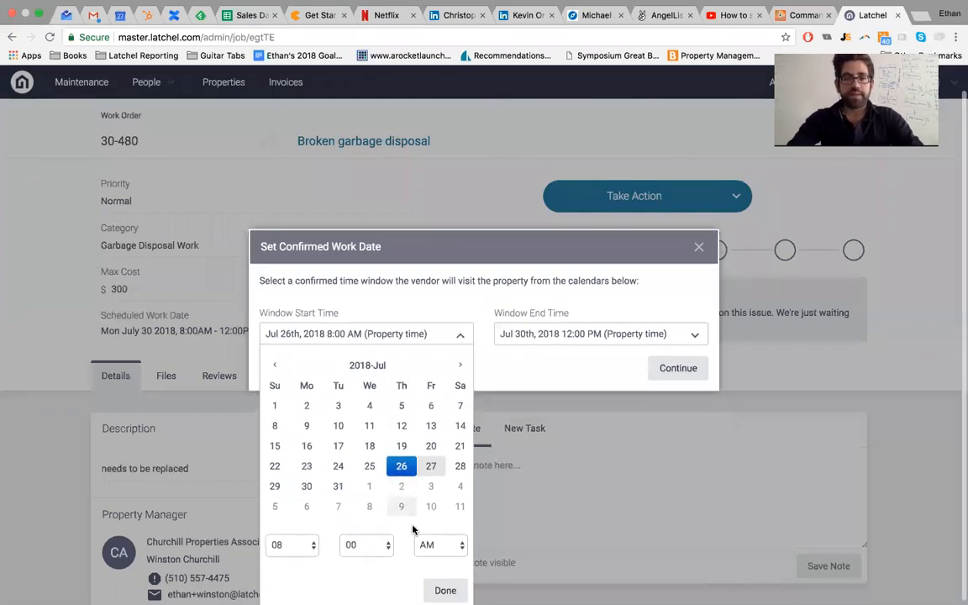
click(538, 359)
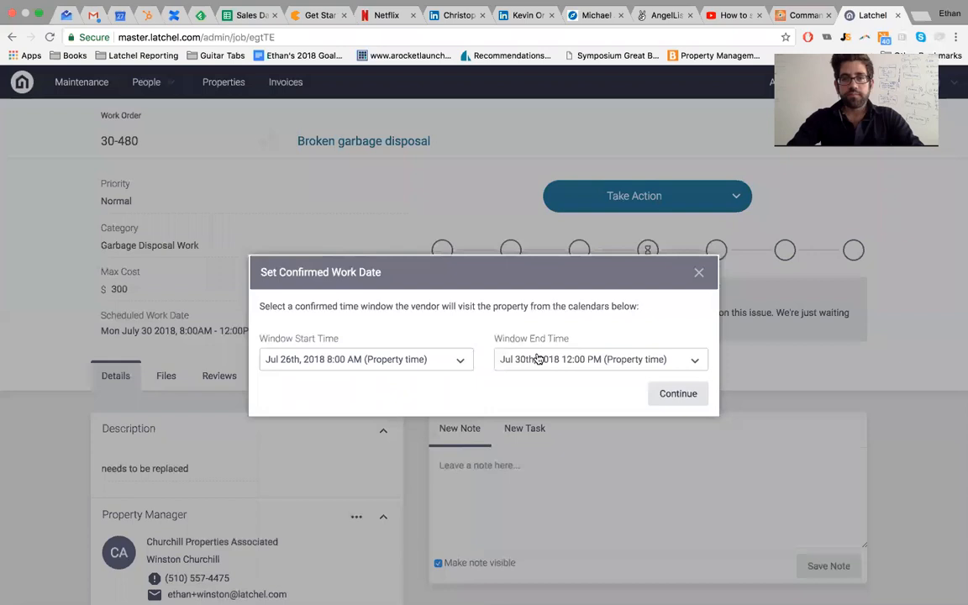
click(538, 359)
click(636, 493)
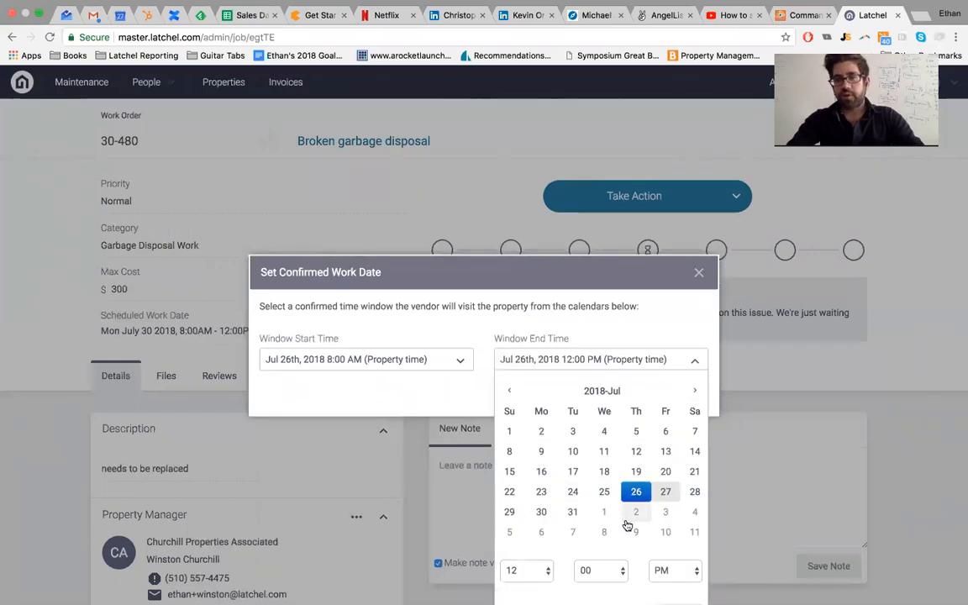
scroll(629, 521, down, 1)
click(677, 586)
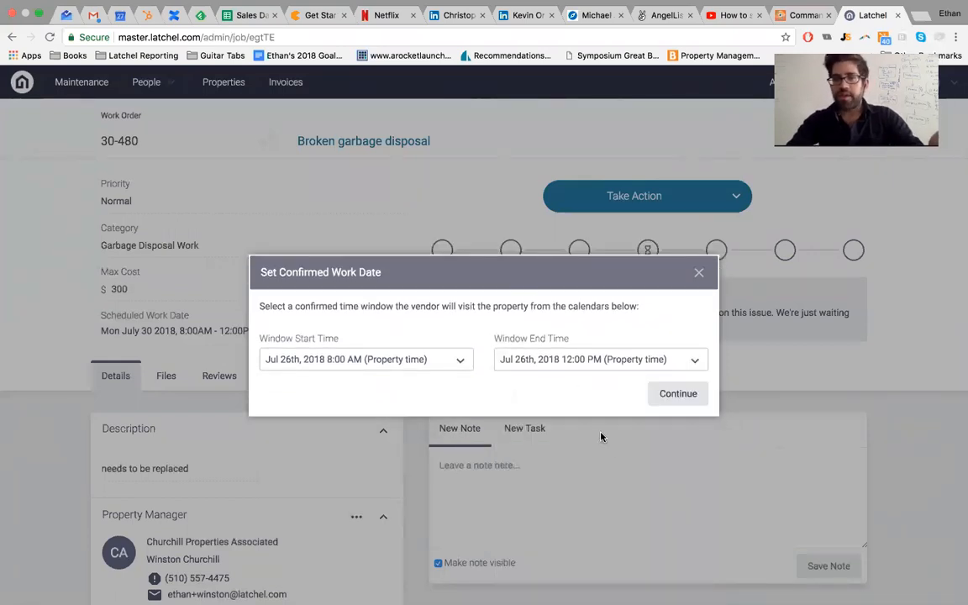
Step: Add the note 'testing' and submit the new confirmed work date
click(675, 391)
click(568, 395)
text(testing)
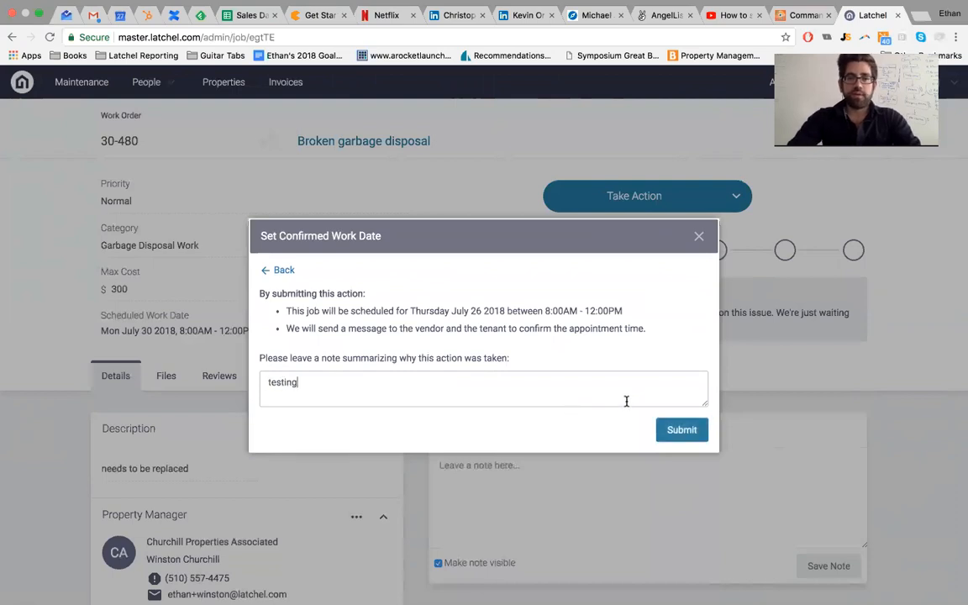
click(684, 430)
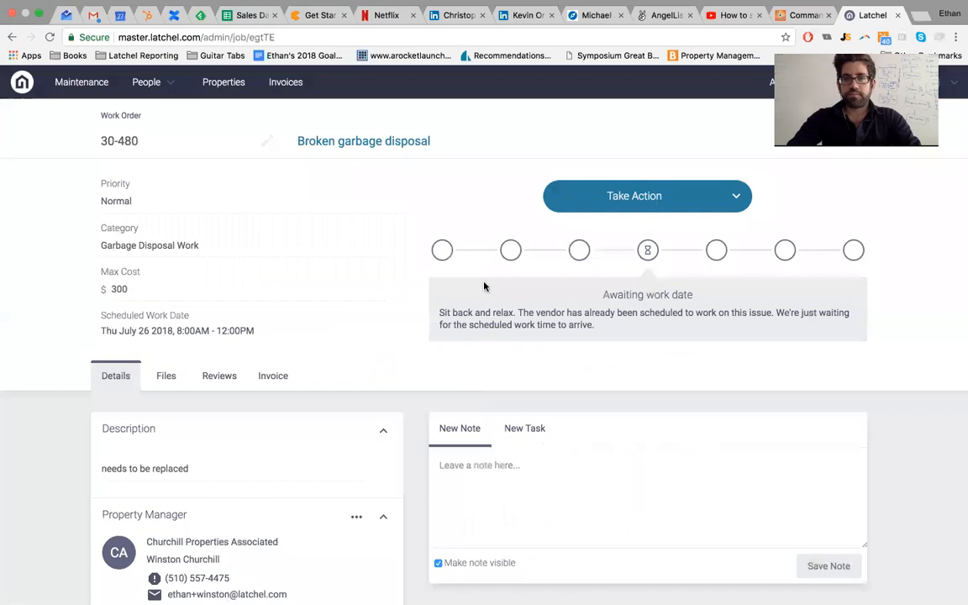
Step: Back in the admin browser, reload the Work Orders board and open the Broken garbage disposal order
key(ctrl+Right)
key(ctrl+Right)
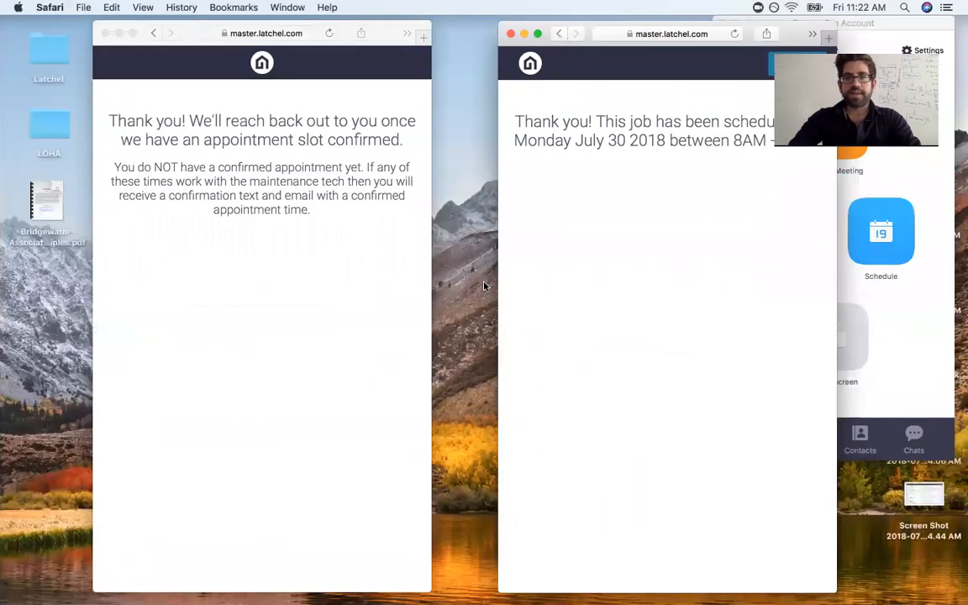
key(ctrl+Right)
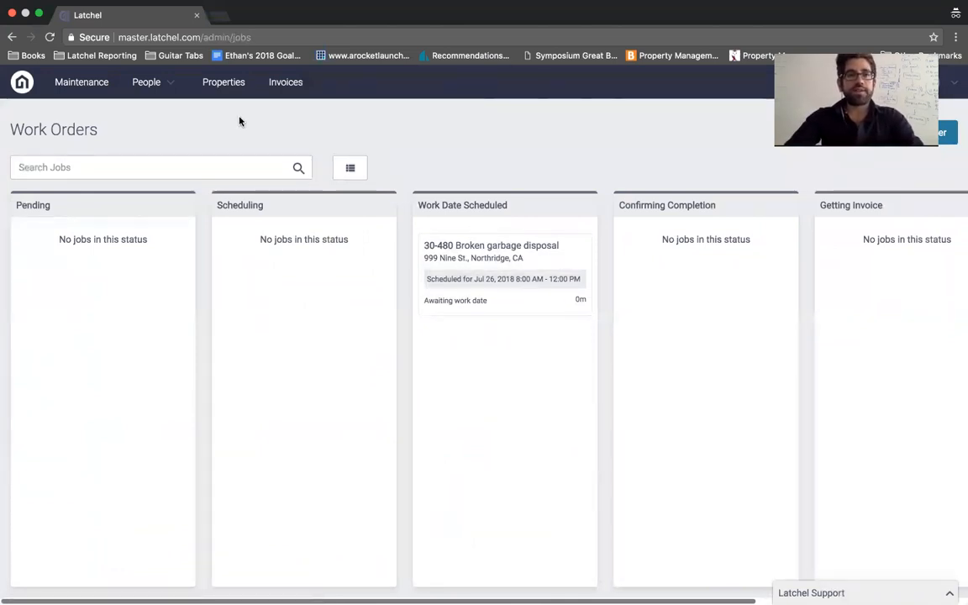
click(50, 38)
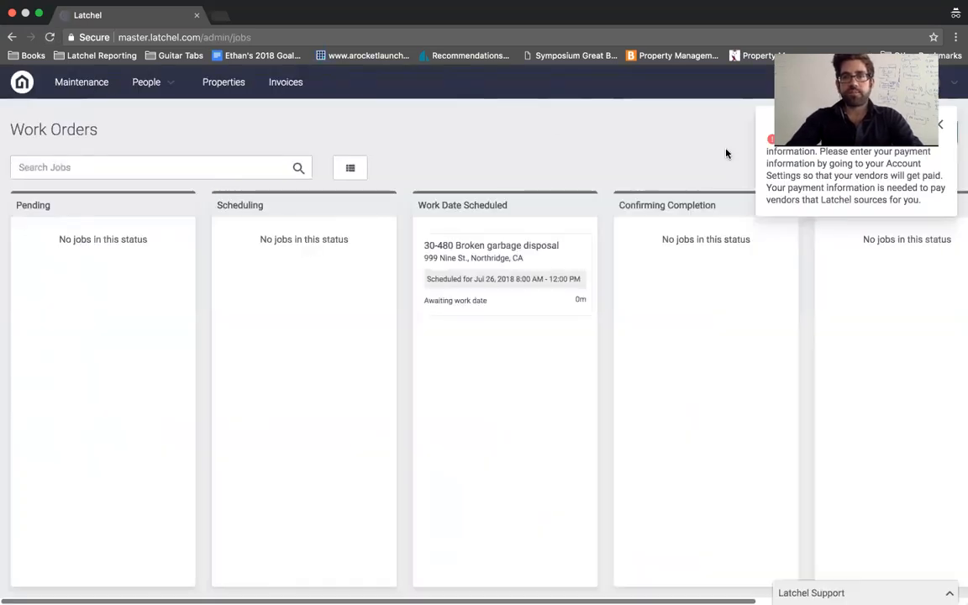
click(503, 246)
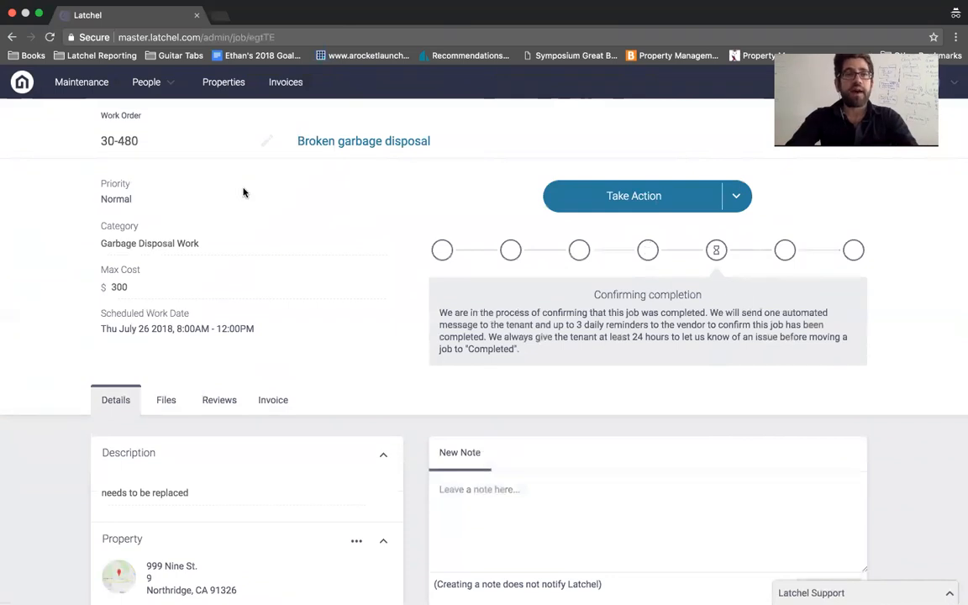
Step: Reopen work order 30-480 from the board and review its Confirming completion status and activity log
click(77, 81)
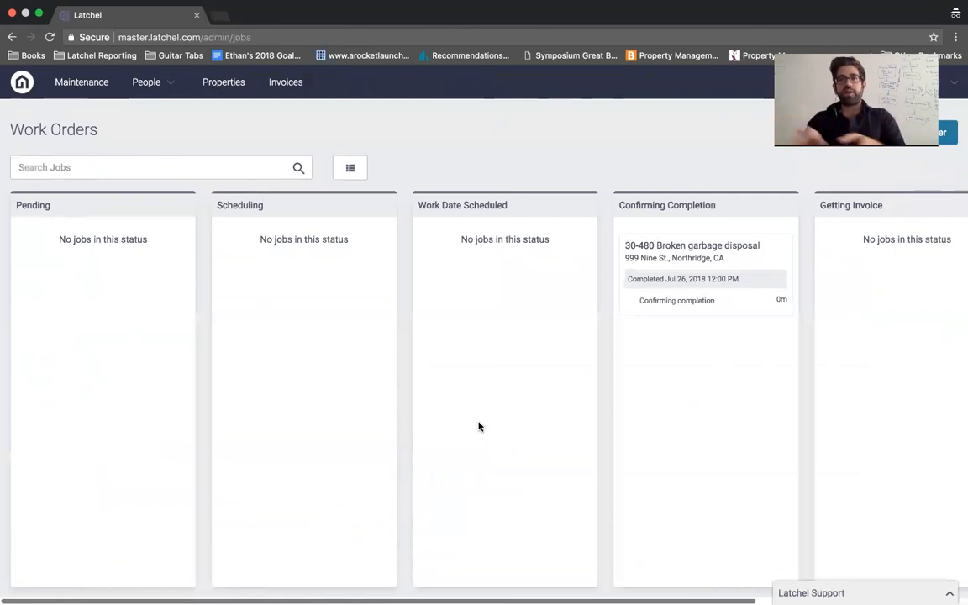
click(667, 266)
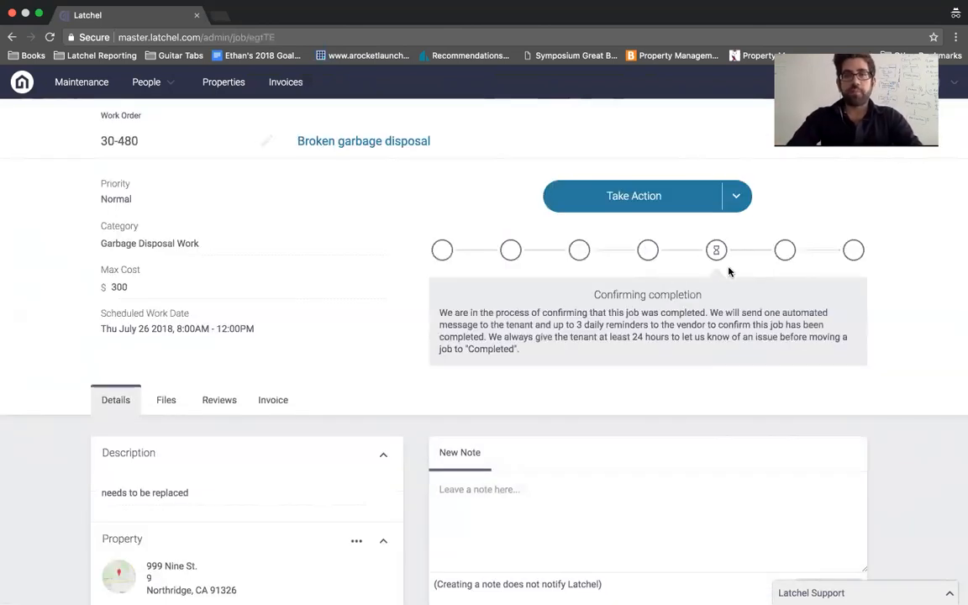
scroll(729, 272, down, 5)
scroll(728, 271, down, 6)
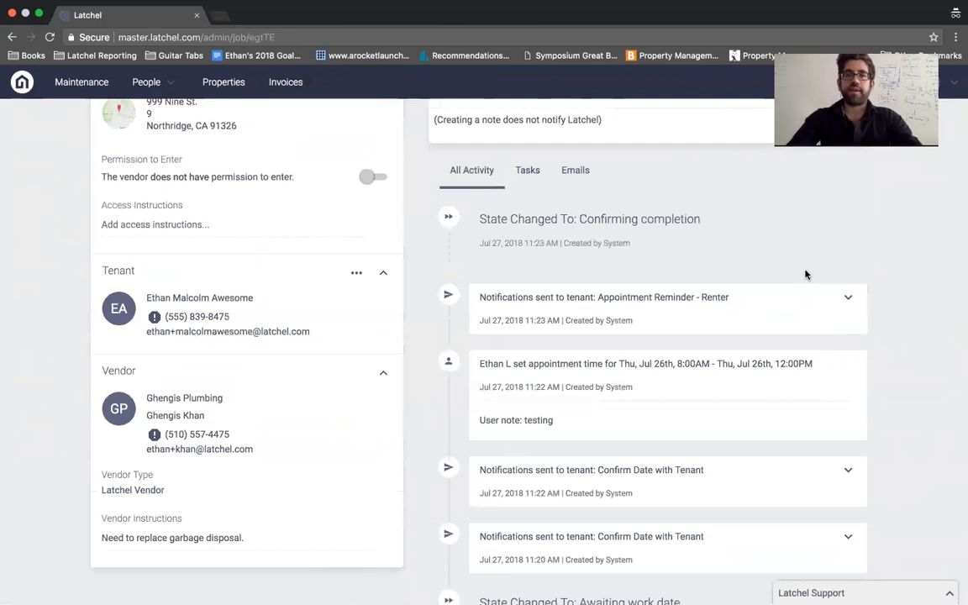
scroll(805, 275, up, 1)
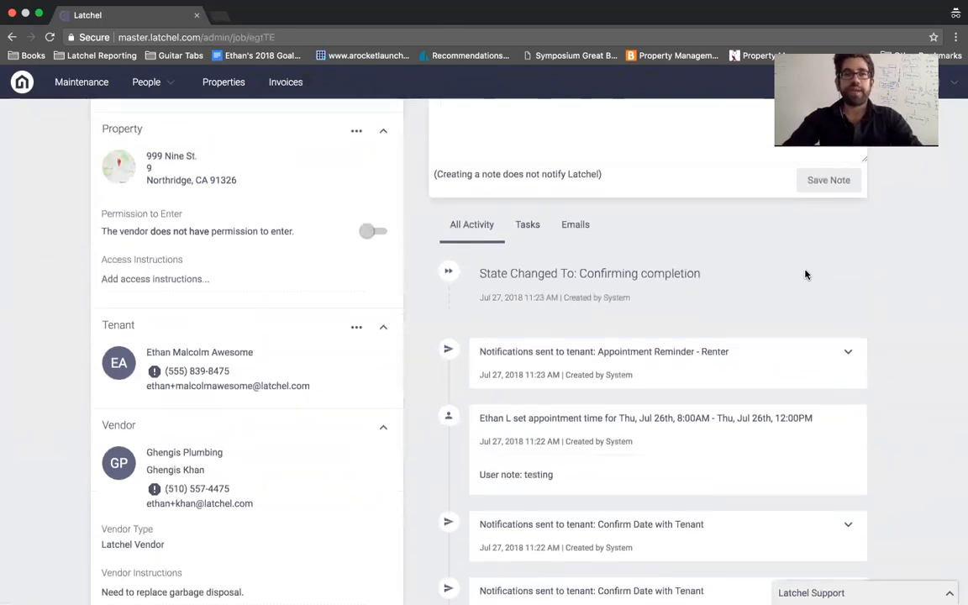
scroll(805, 275, up, 2)
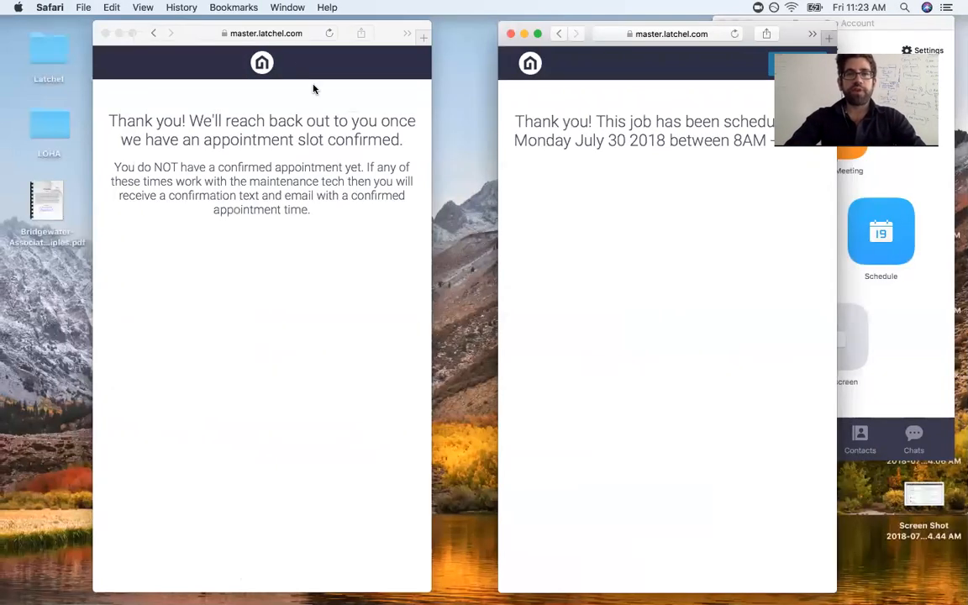
Step: Reload the tenant's page to show the resolved-issue confirmation request
click(275, 33)
click(275, 33)
key(Return)
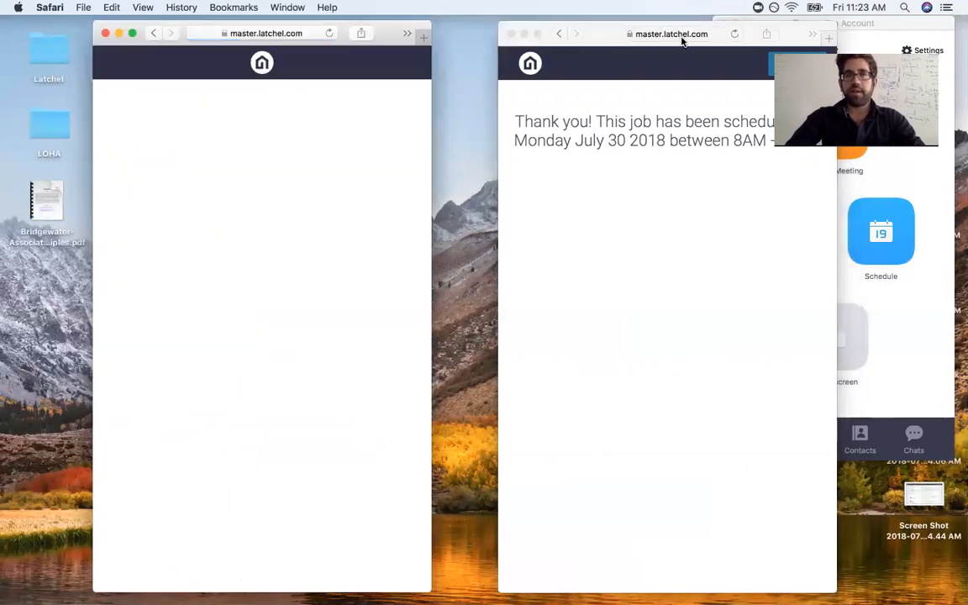
Step: Reload the vendor's page and scroll down to its completion-confirmation buttons
click(681, 32)
key(Return)
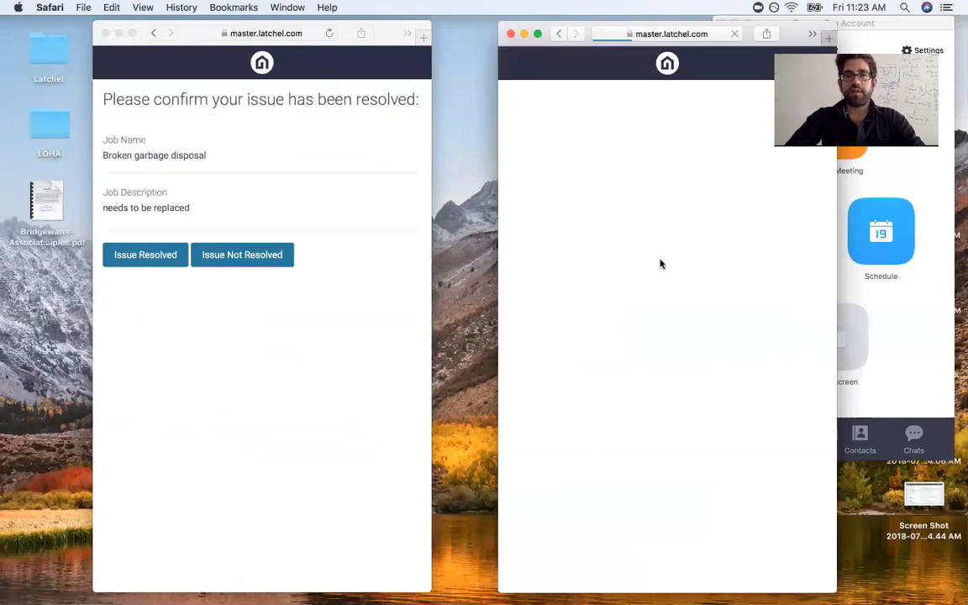
scroll(662, 315, down, 5)
scroll(661, 315, up, 5)
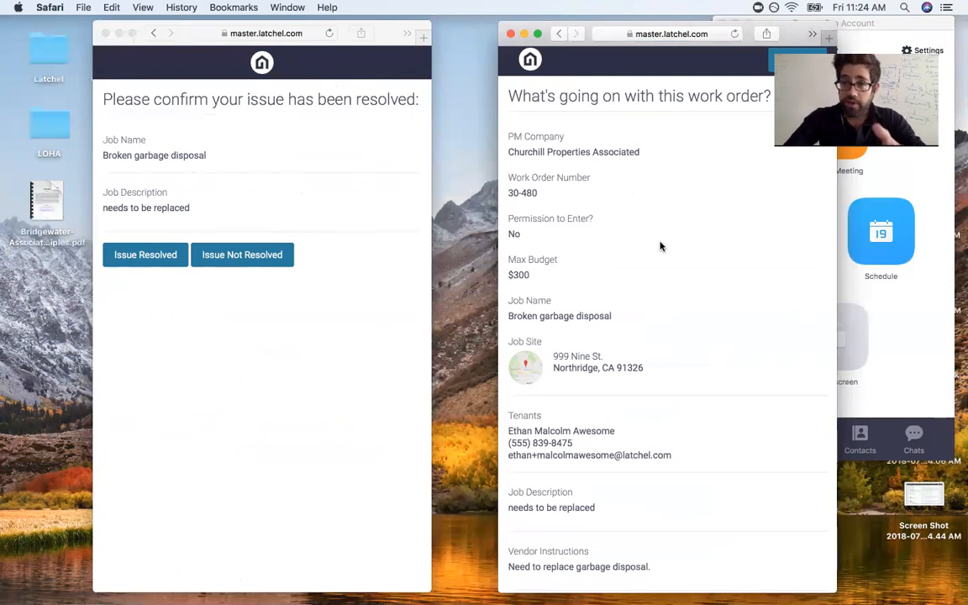
scroll(661, 252, down, 4)
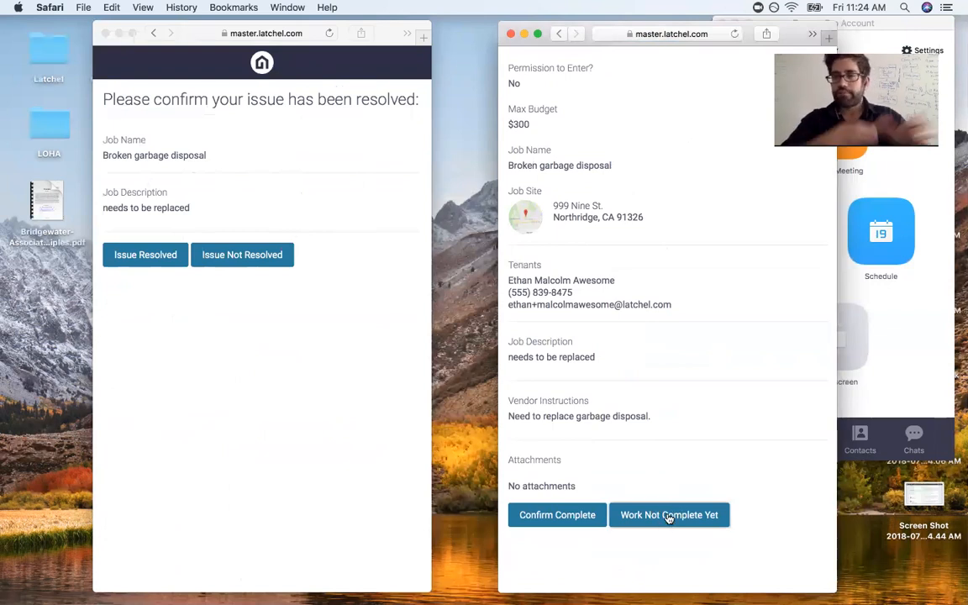
Step: Try Work Not Complete Yet, answering 'I did some work.' and viewing reasons, then go back
click(668, 508)
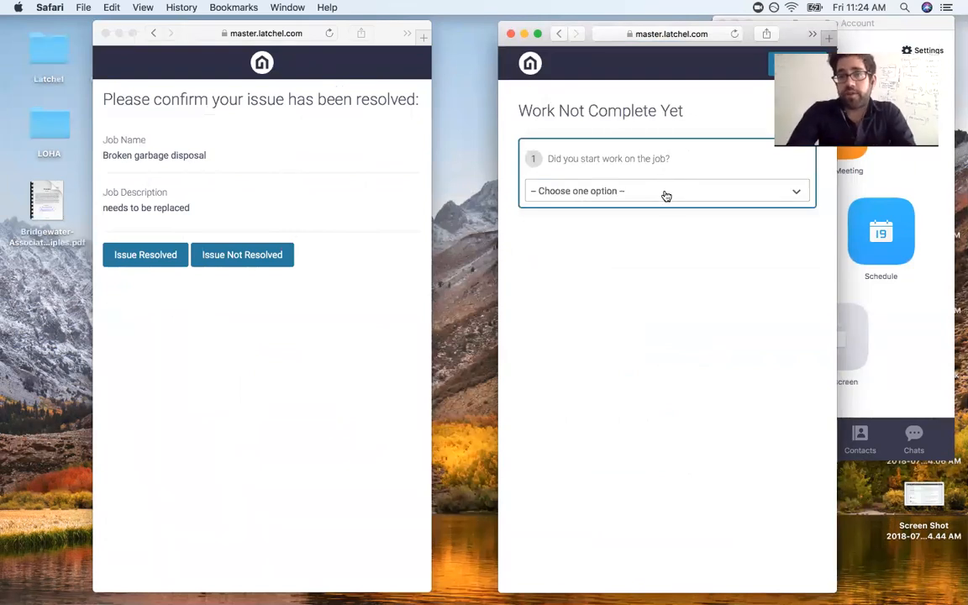
click(663, 194)
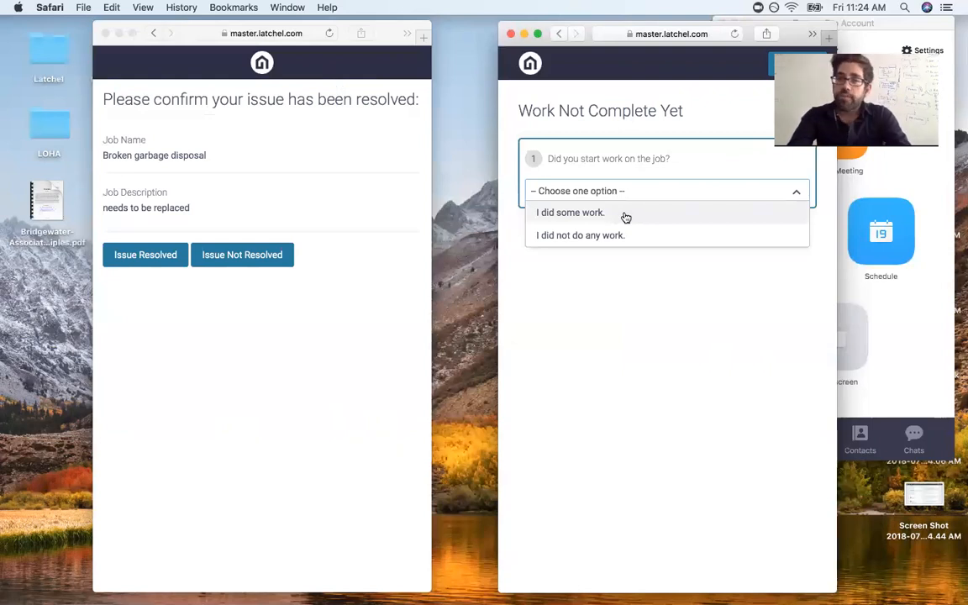
click(627, 218)
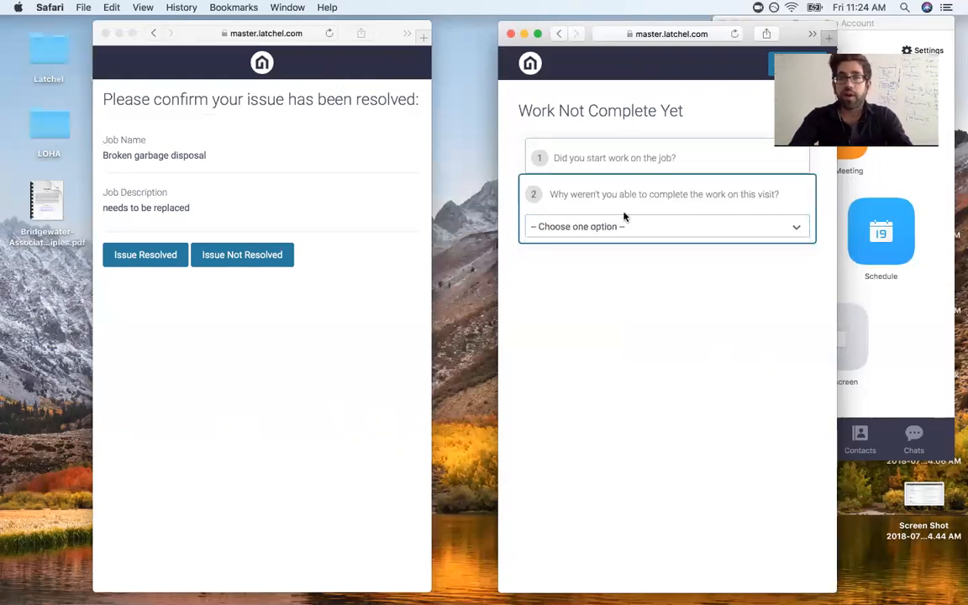
click(631, 227)
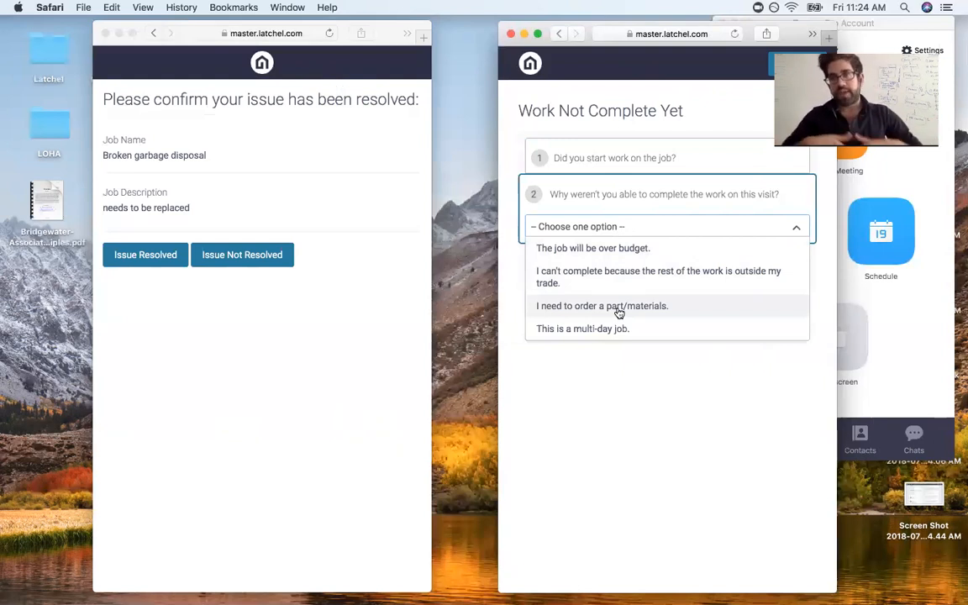
click(605, 158)
click(605, 183)
click(604, 169)
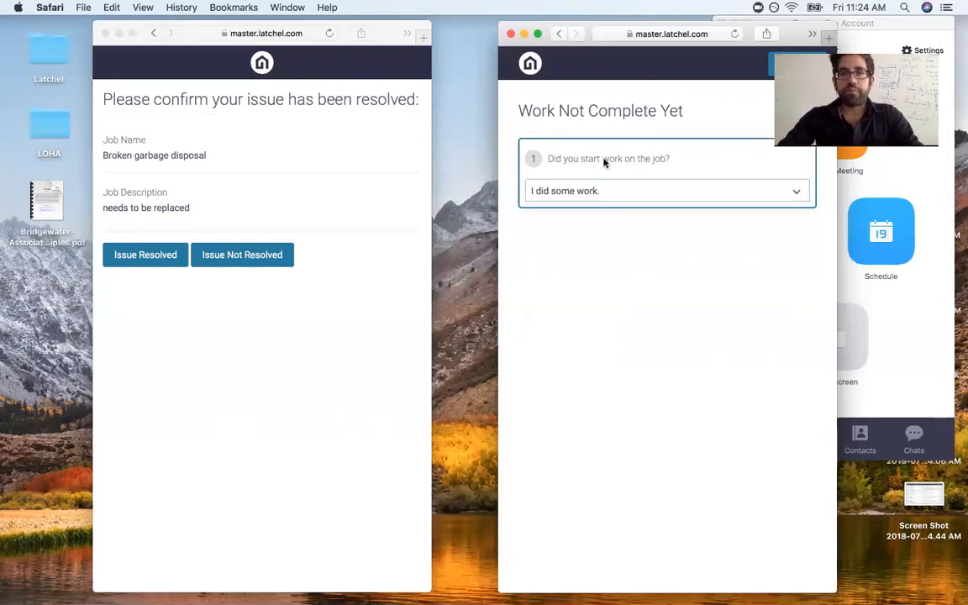
click(559, 33)
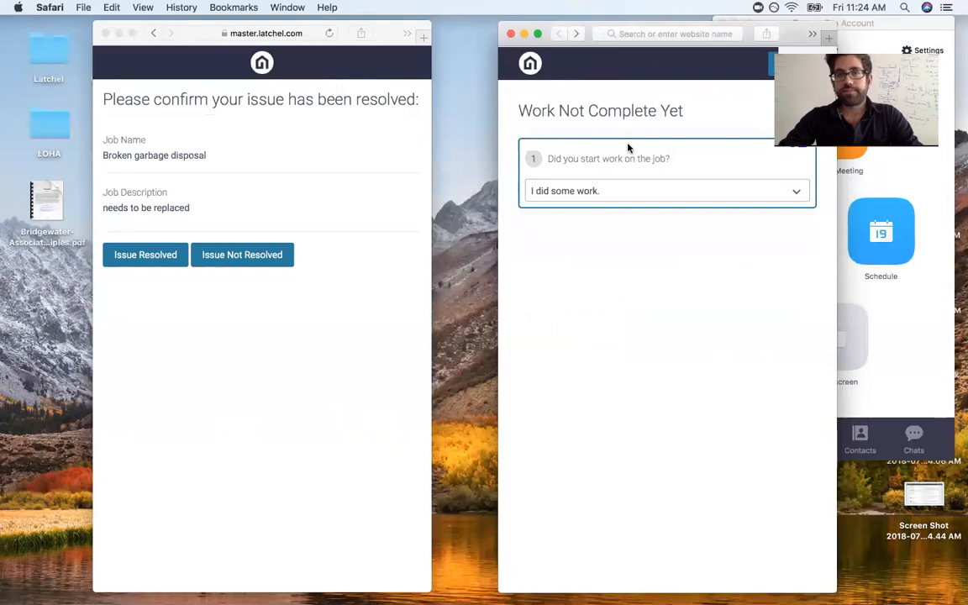
click(660, 34)
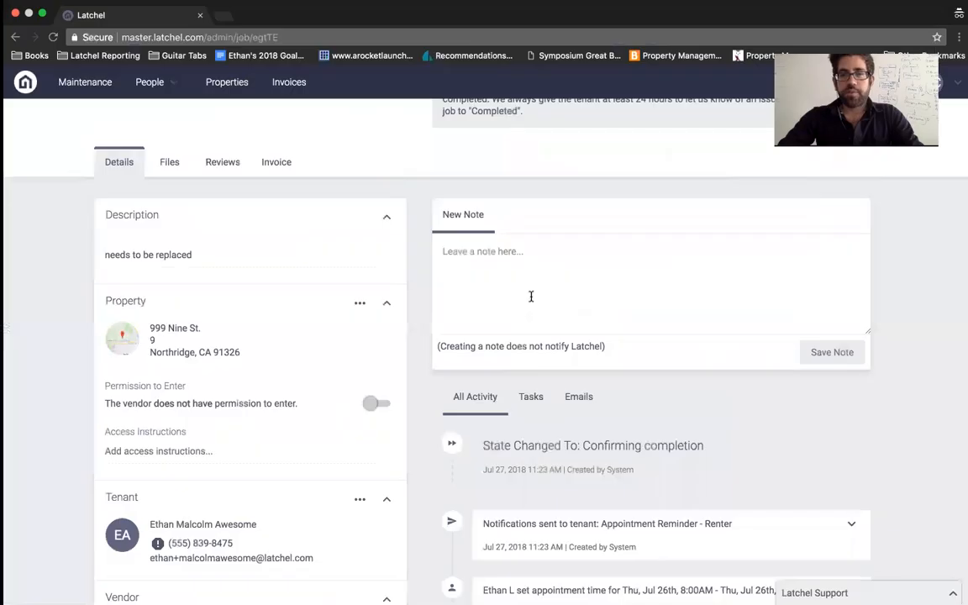
Step: Copy the job link from the vendor's Confirm Work Complete email and open it in the vendor window
scroll(715, 454, down, 2)
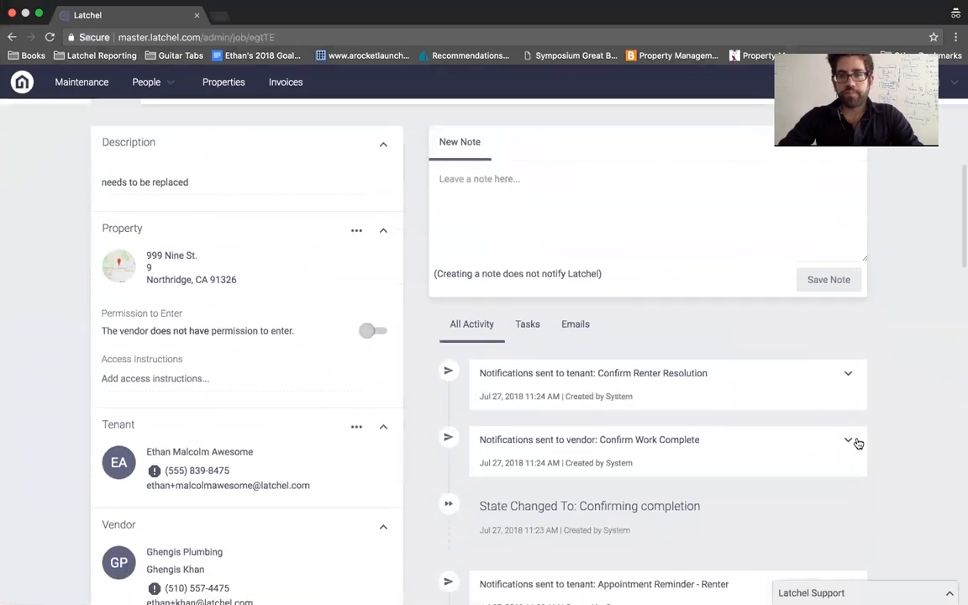
click(719, 441)
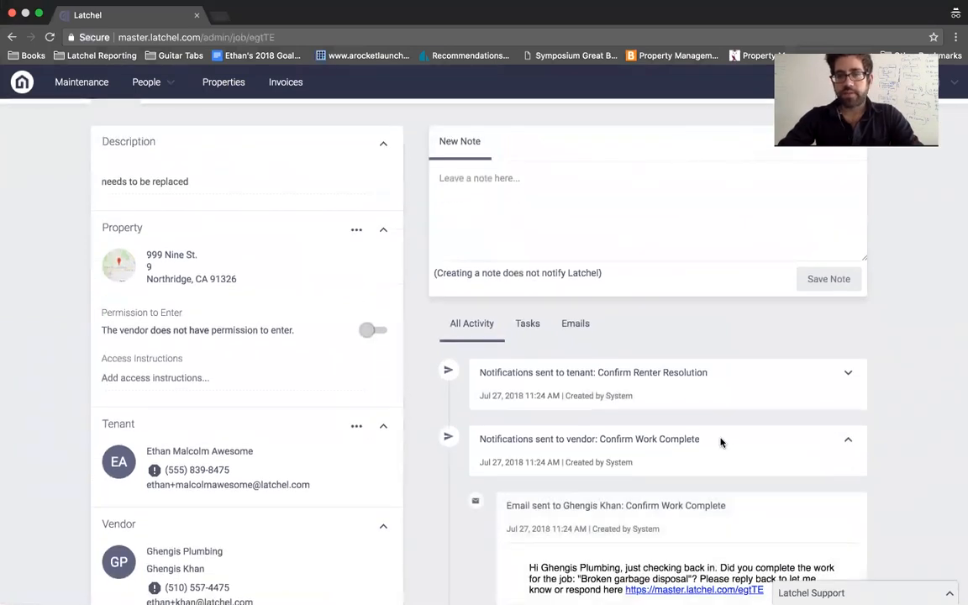
scroll(771, 444, down, 4)
drag(772, 444, 626, 437)
key(super+c)
click(573, 253)
scroll(573, 254, up, 2)
key(ctrl+Left)
click(640, 35)
key(super+v)
key(Return)
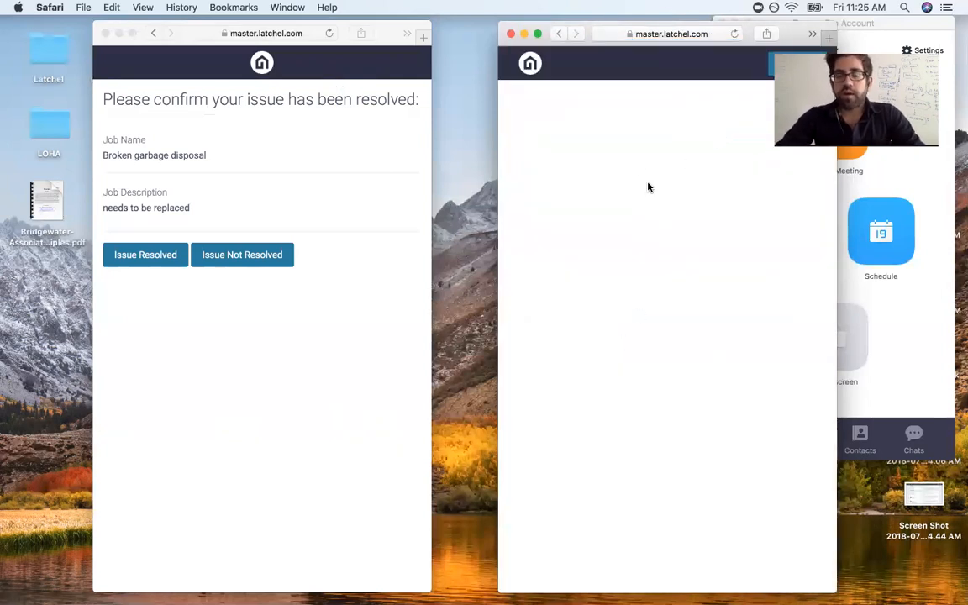
Step: Reload the vendor page to show its job list
click(692, 35)
key(Return)
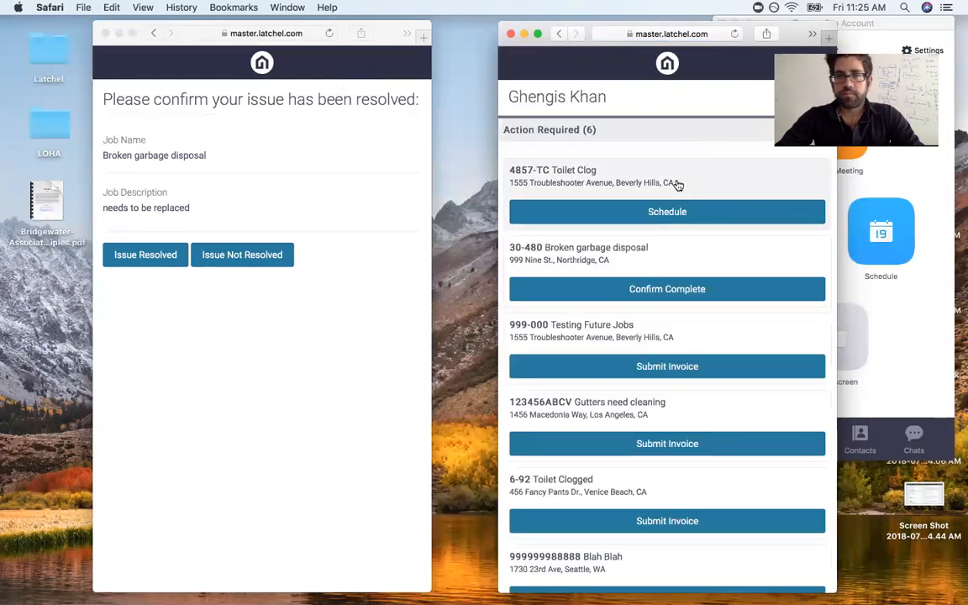
scroll(678, 185, down, 2)
scroll(678, 186, down, 3)
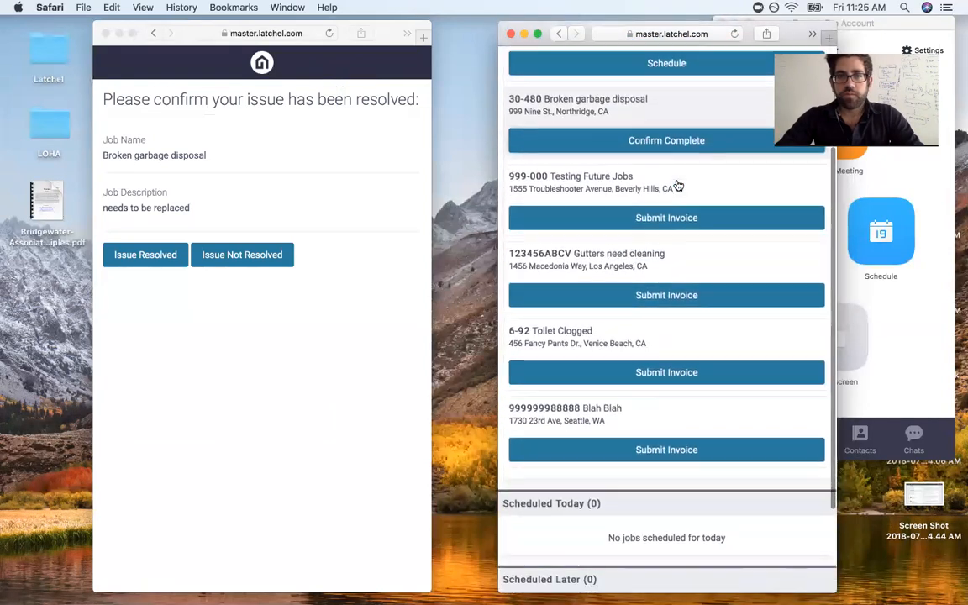
scroll(682, 190, up, 2)
Step: Confirm the 30-480 Broken garbage disposal job as complete
click(693, 198)
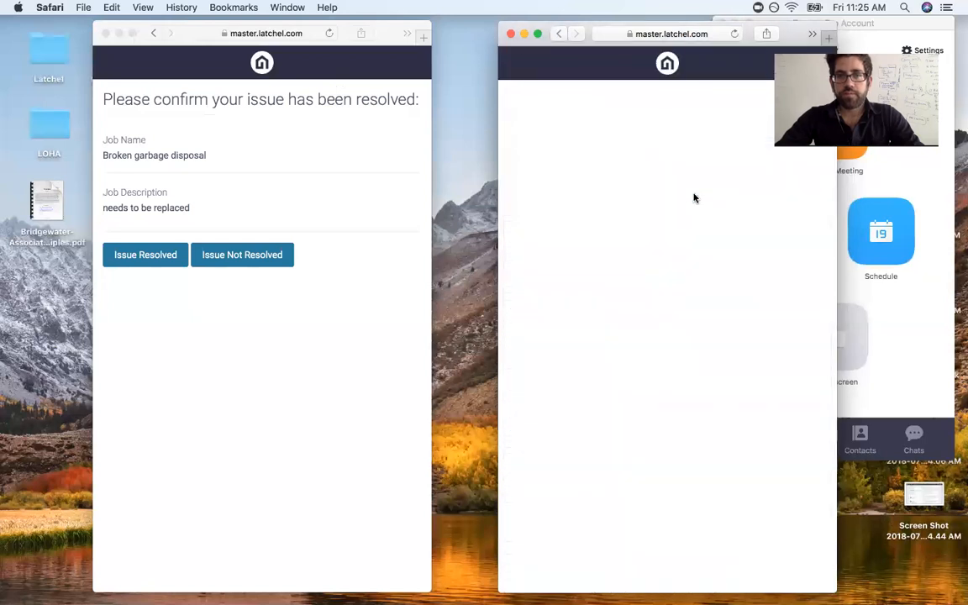
scroll(622, 302, down, 1)
scroll(616, 317, down, 4)
click(549, 519)
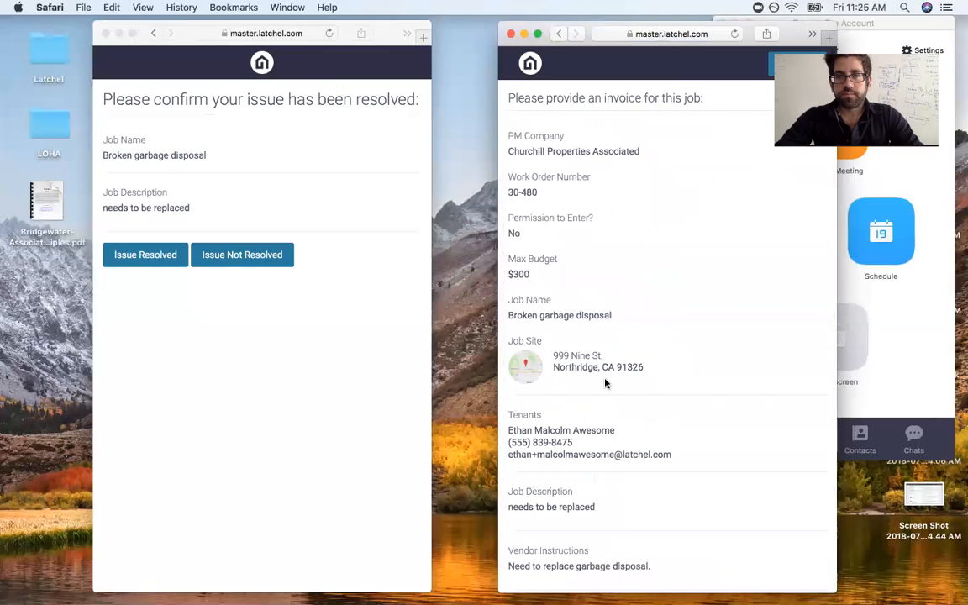
scroll(605, 385, down, 1)
scroll(605, 384, up, 1)
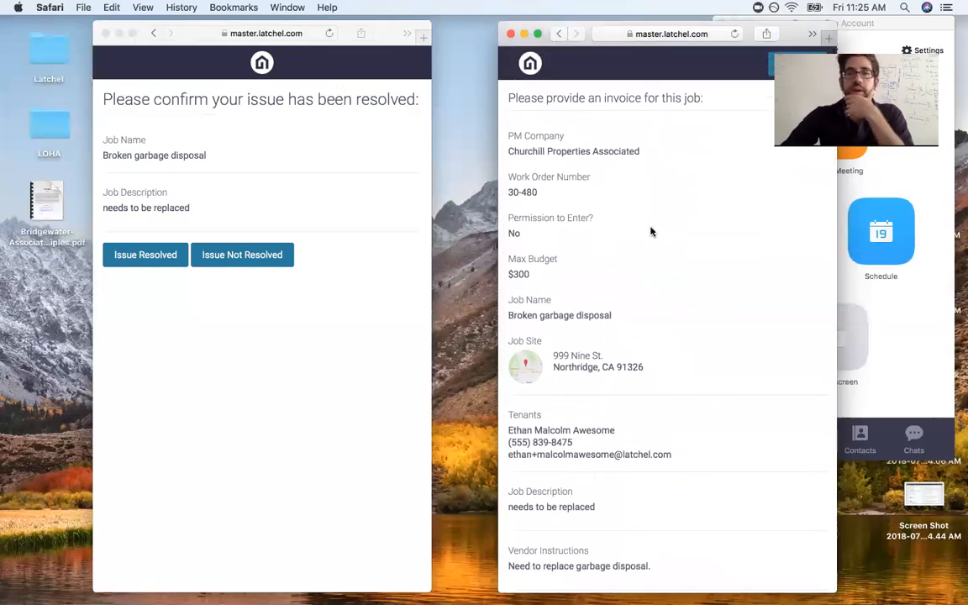
scroll(652, 232, down, 5)
Step: Start the invoice and add a Minimum Service Charge line, selecting its default 1200 price
click(658, 517)
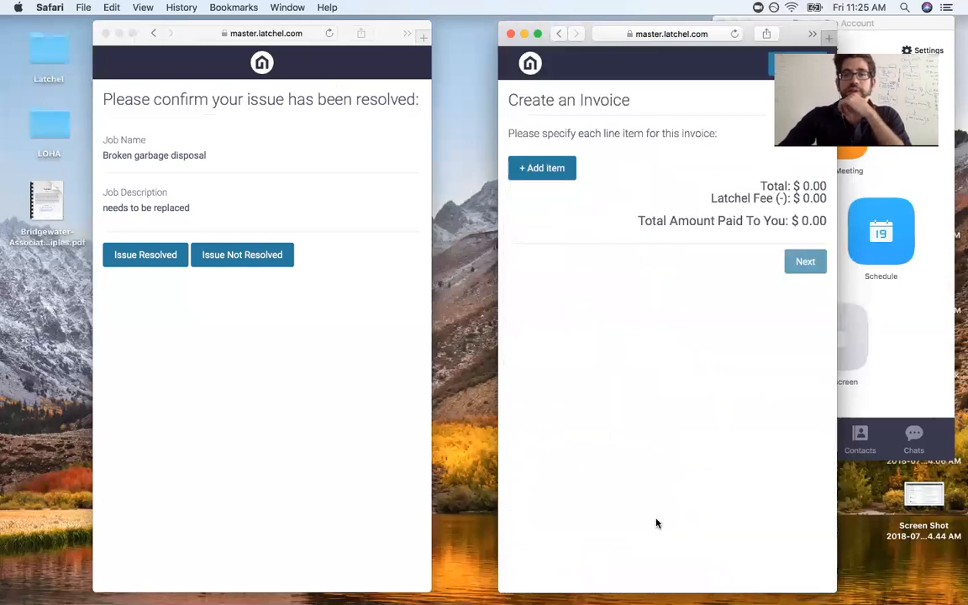
click(565, 168)
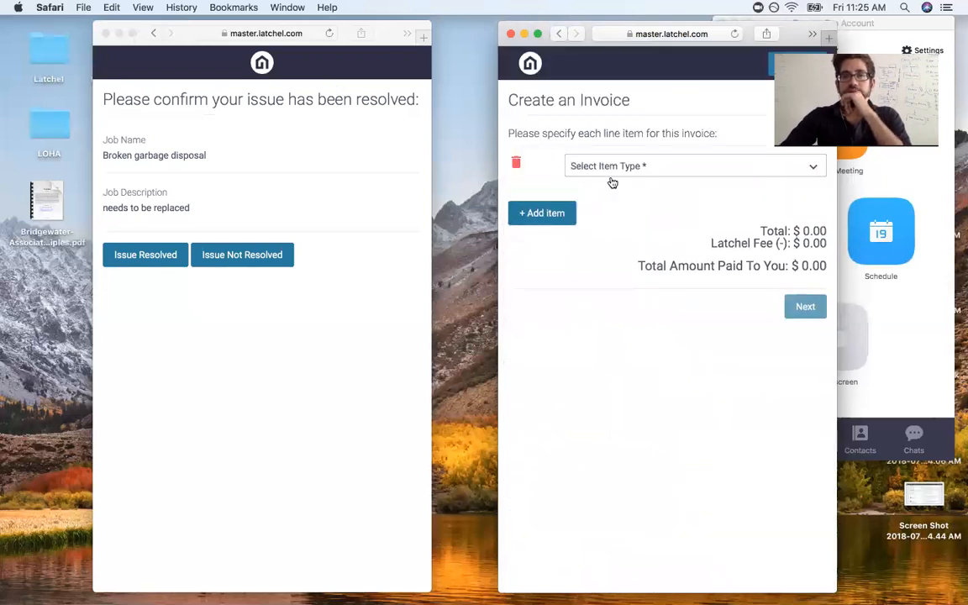
click(612, 173)
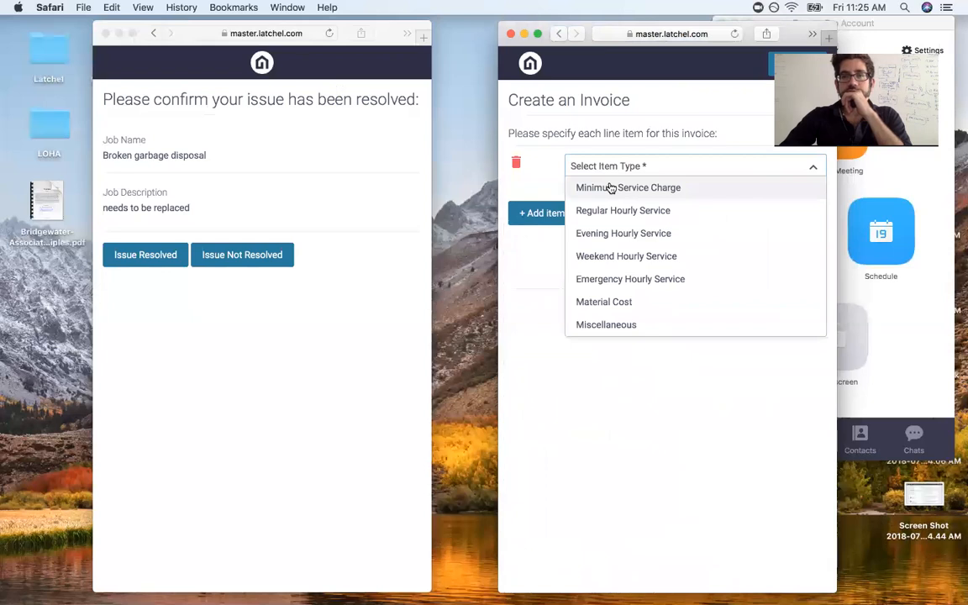
click(611, 188)
drag(622, 222, 569, 220)
Step: Set the price to 250 and describe the work as 'Replaced garbage disposal.'
text(250)
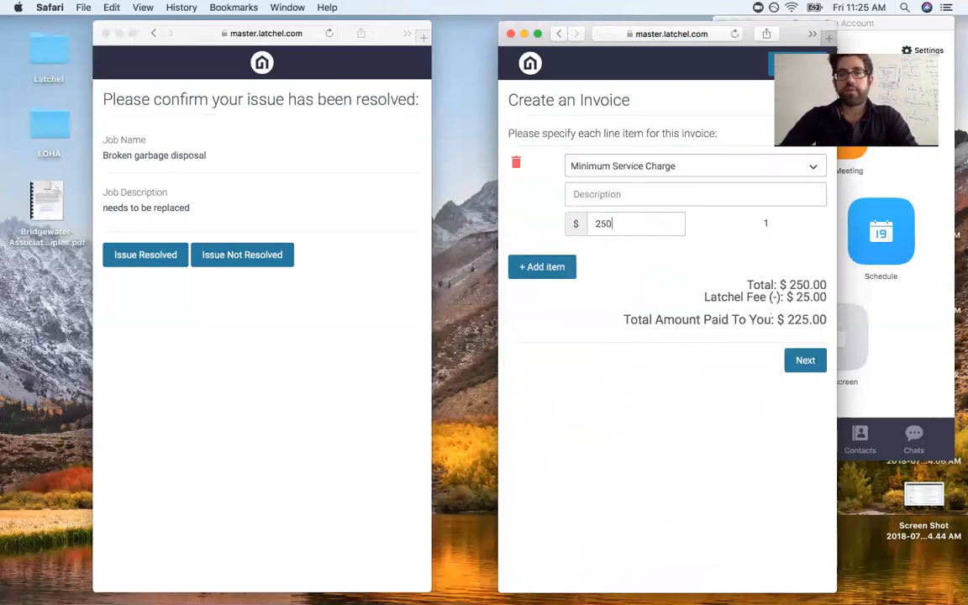
click(790, 361)
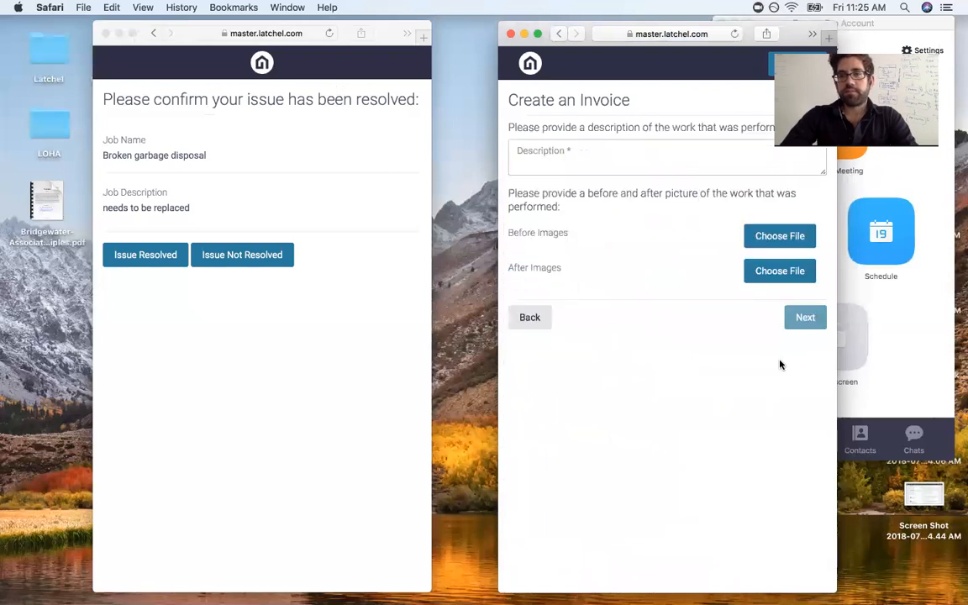
click(661, 144)
text(REplac)
key(BackSpace)
key(BackSpace)
key(BackSpace)
key(BackSpace)
key(BackSpace)
text(eplac)
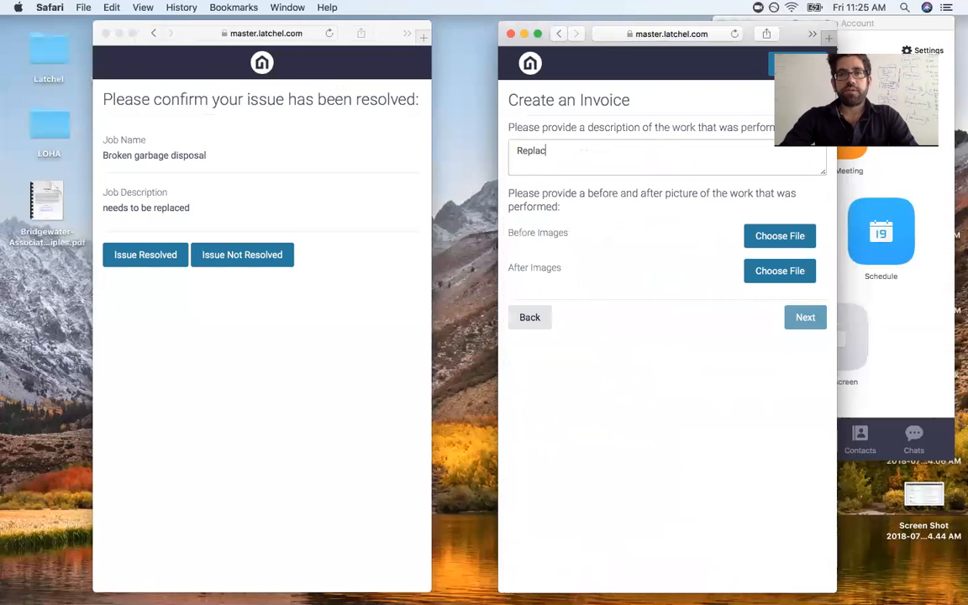
text(ed garbage disposal.)
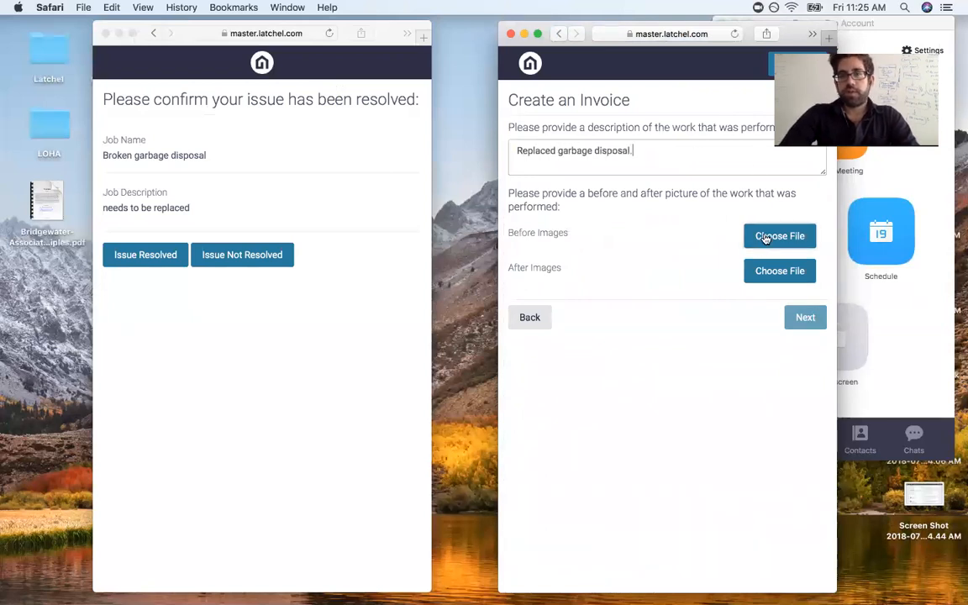
Step: Attach iPhone 7 Case Black UPC.png as before image and 81L-nbgckLL._SL1500_.jpg as after image
click(569, 228)
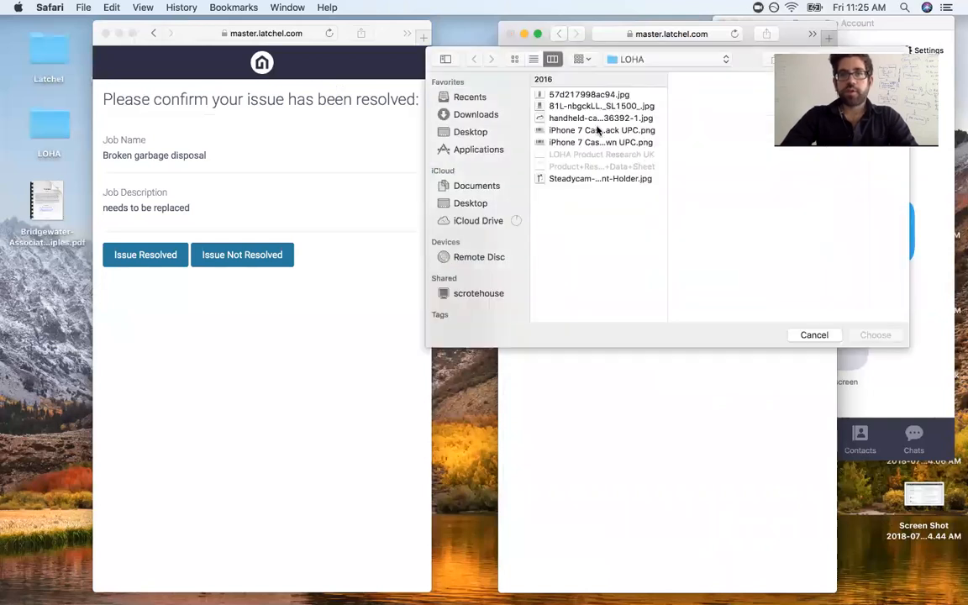
click(579, 131)
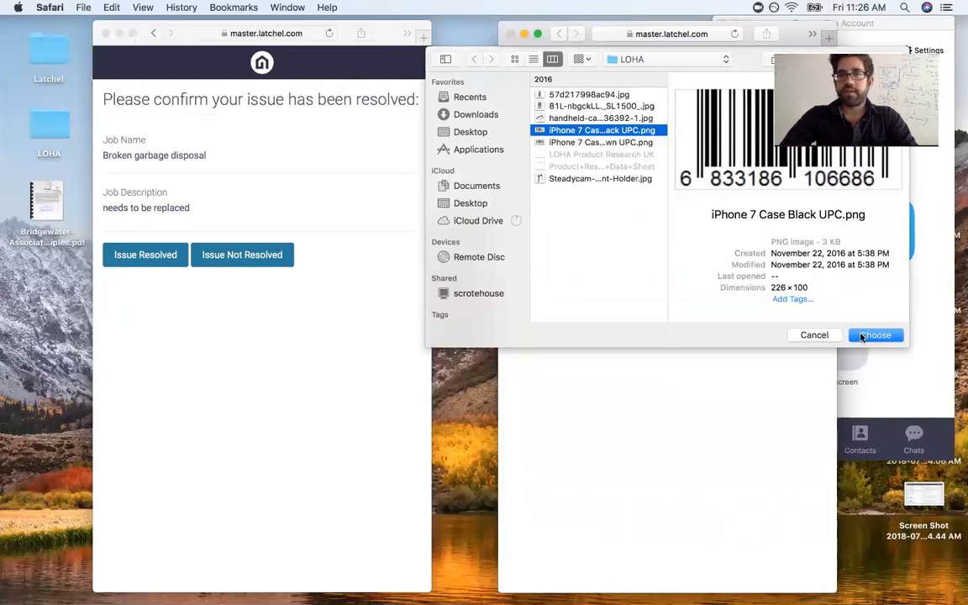
click(874, 336)
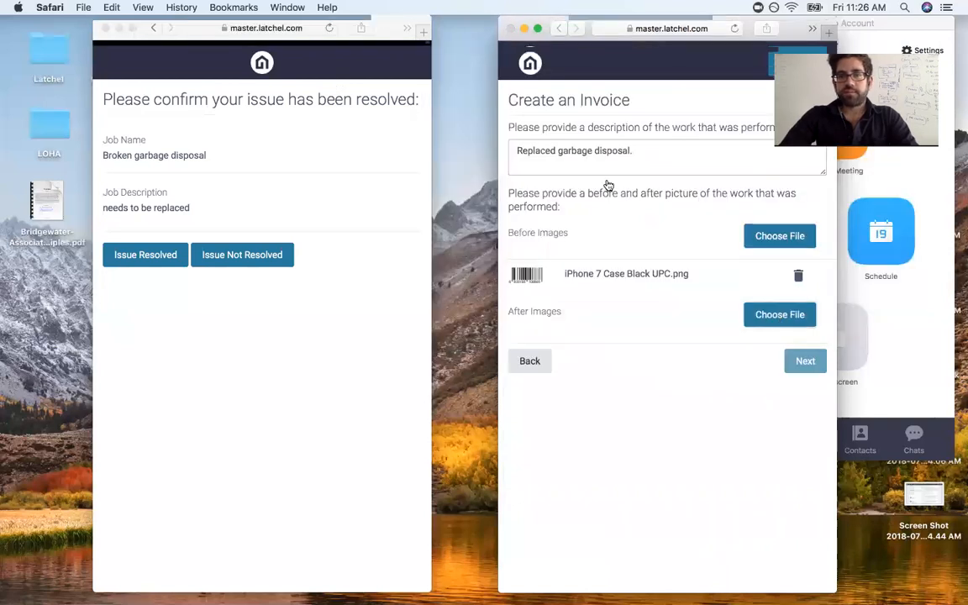
click(578, 107)
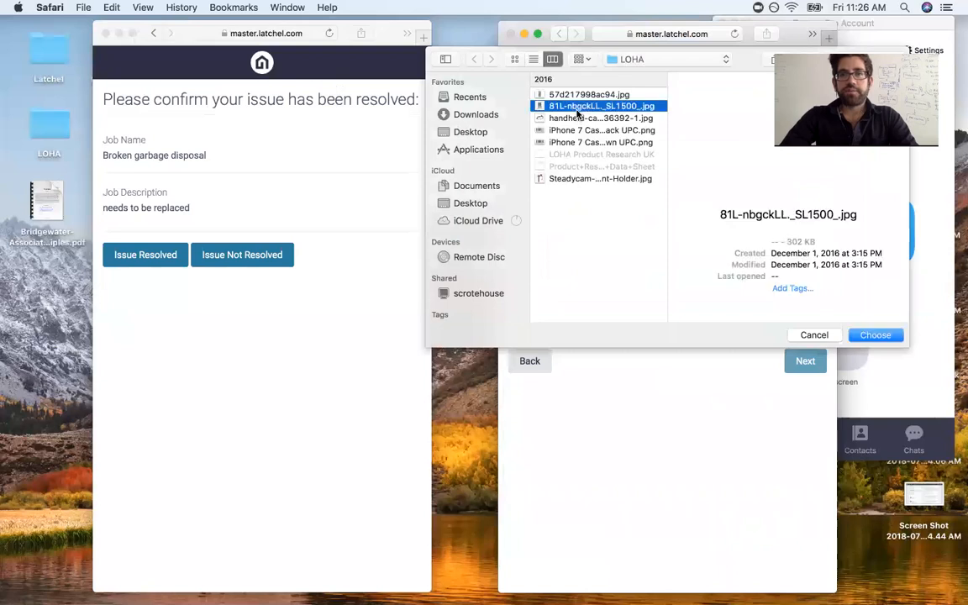
click(875, 335)
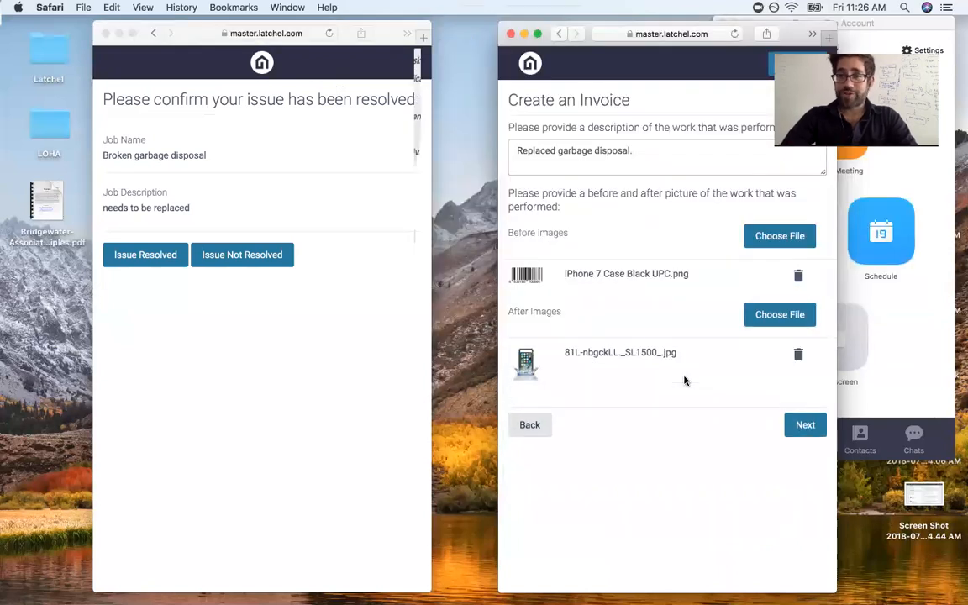
Step: Review the $250 invoice preview with its before and after images, then submit it
click(804, 425)
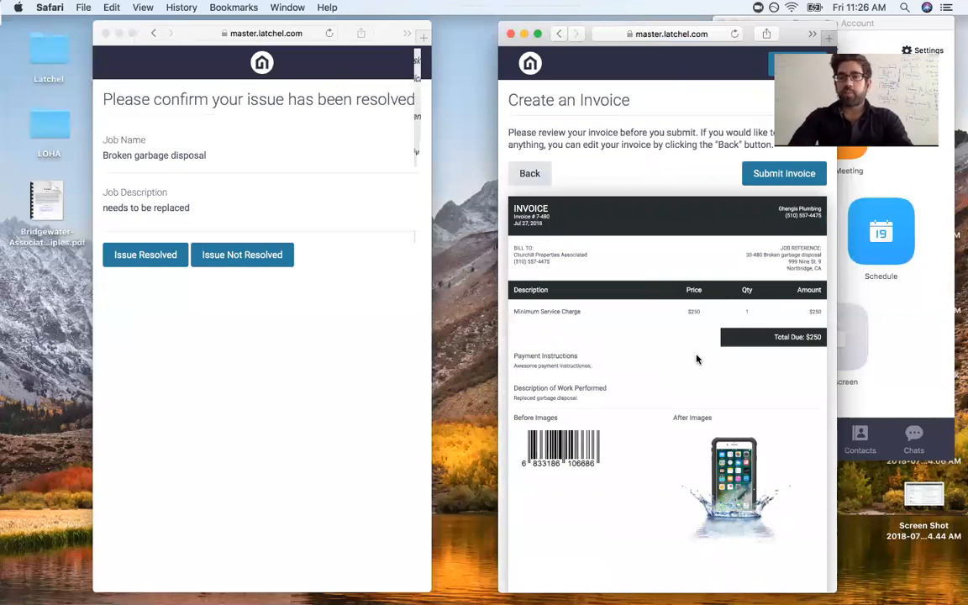
scroll(697, 360, down, 1)
scroll(697, 360, down, 3)
scroll(697, 360, up, 3)
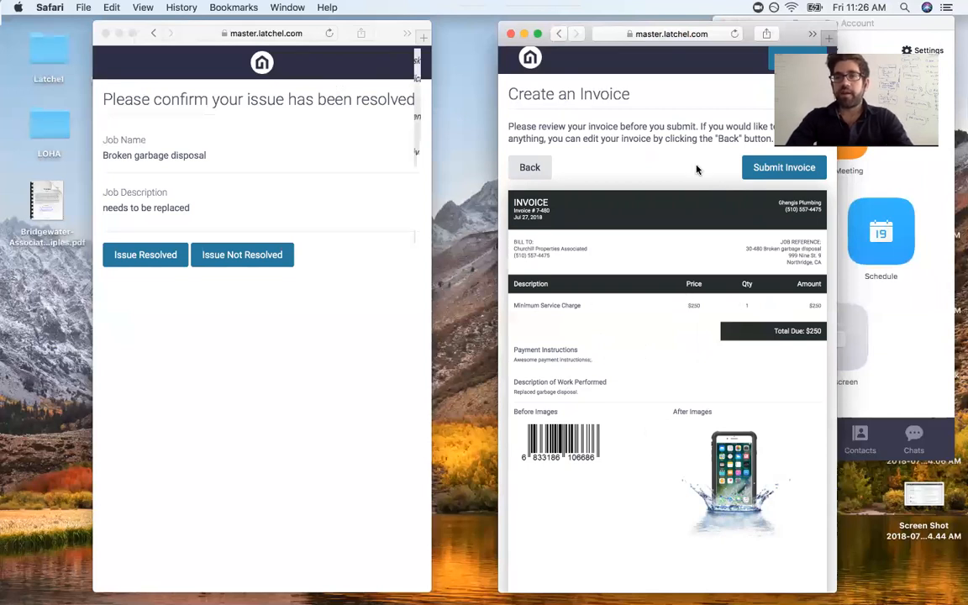
click(761, 171)
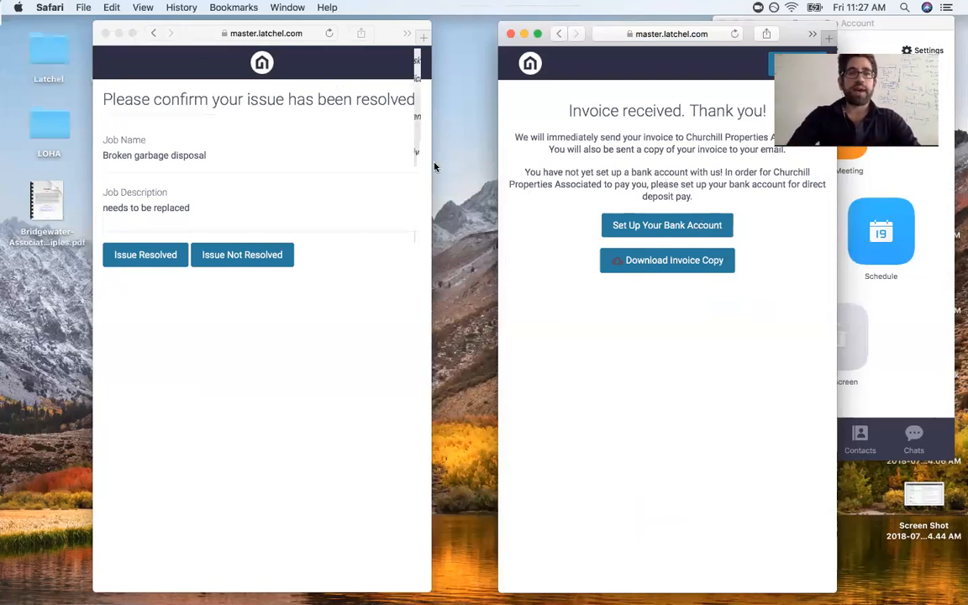
Step: Mark the issue resolved, leave a five-star 'They did an awesome job.' review, then view work order 30-480
click(179, 174)
click(177, 256)
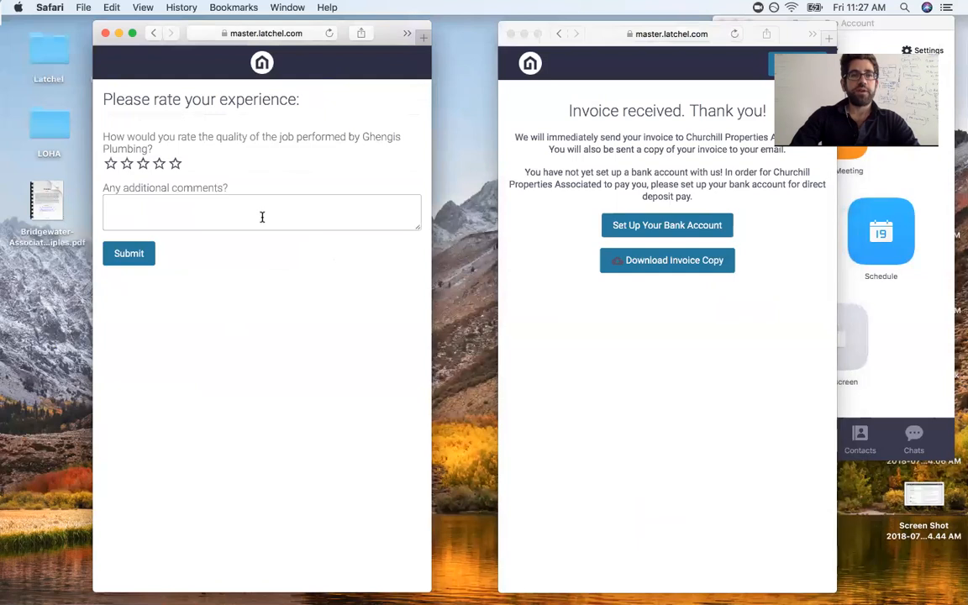
click(176, 165)
click(193, 201)
text(They did an awesome job.)
click(109, 253)
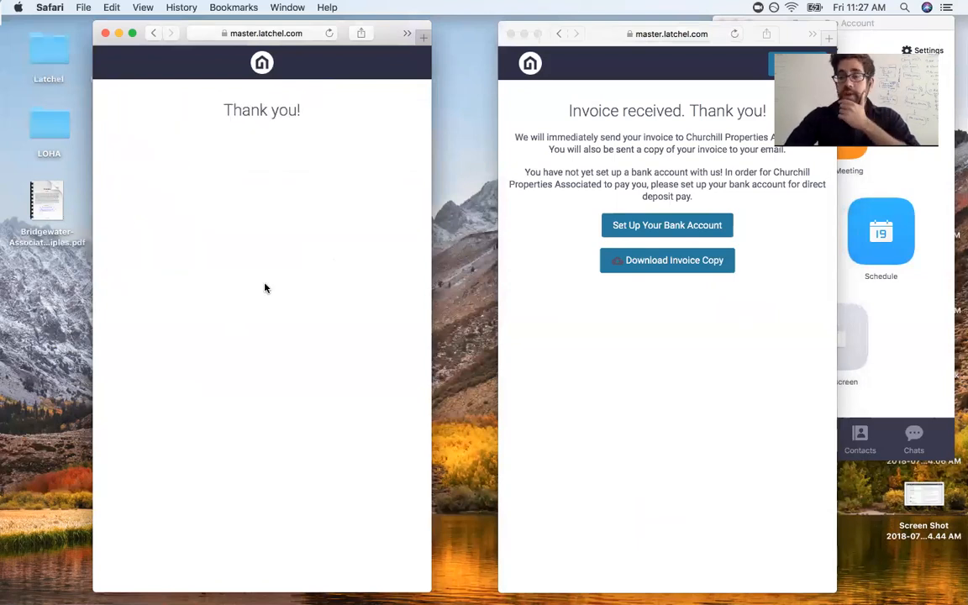
key(ctrl+Right)
scroll(336, 264, up, 5)
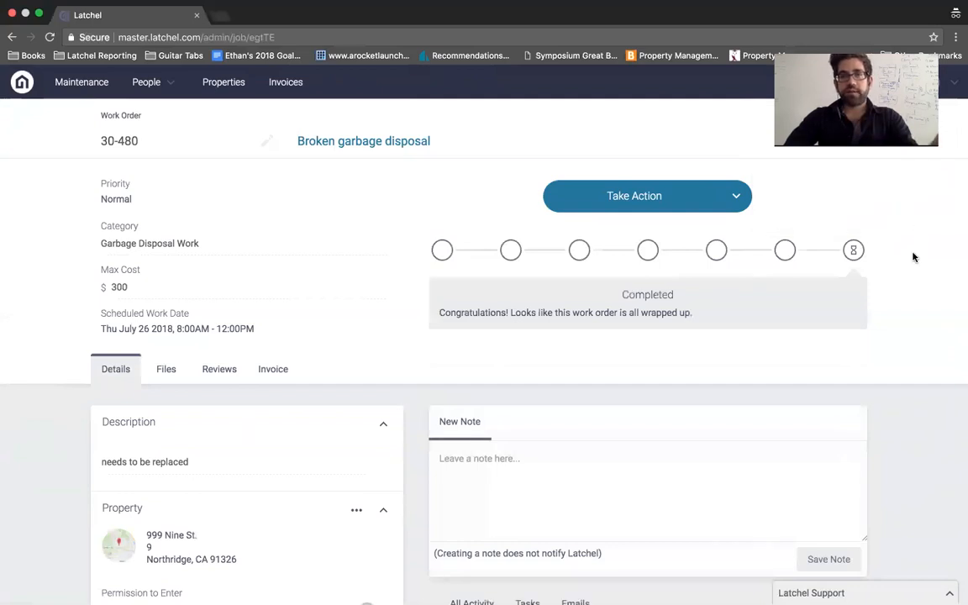
Step: Scroll through work order 30-480's activity feed
scroll(914, 257, down, 5)
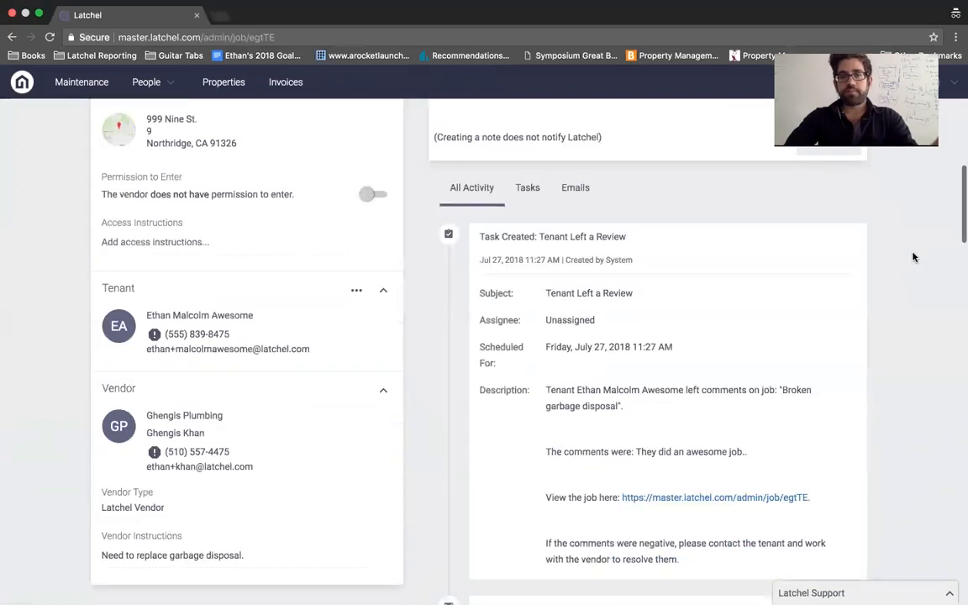
scroll(681, 212, down, 4)
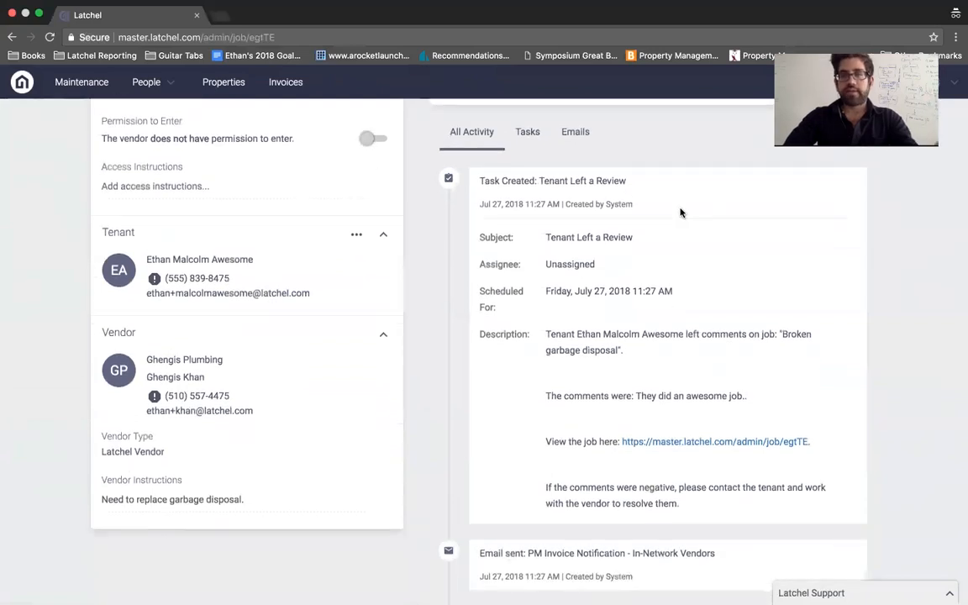
scroll(667, 441, down, 2)
scroll(667, 440, down, 2)
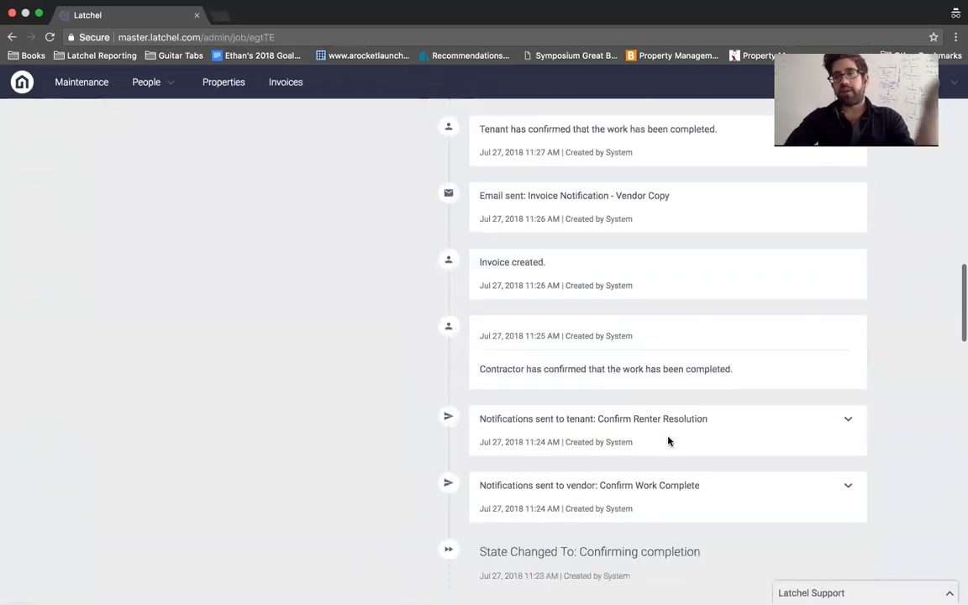
scroll(669, 441, up, 1)
scroll(668, 440, down, 4)
scroll(667, 441, up, 14)
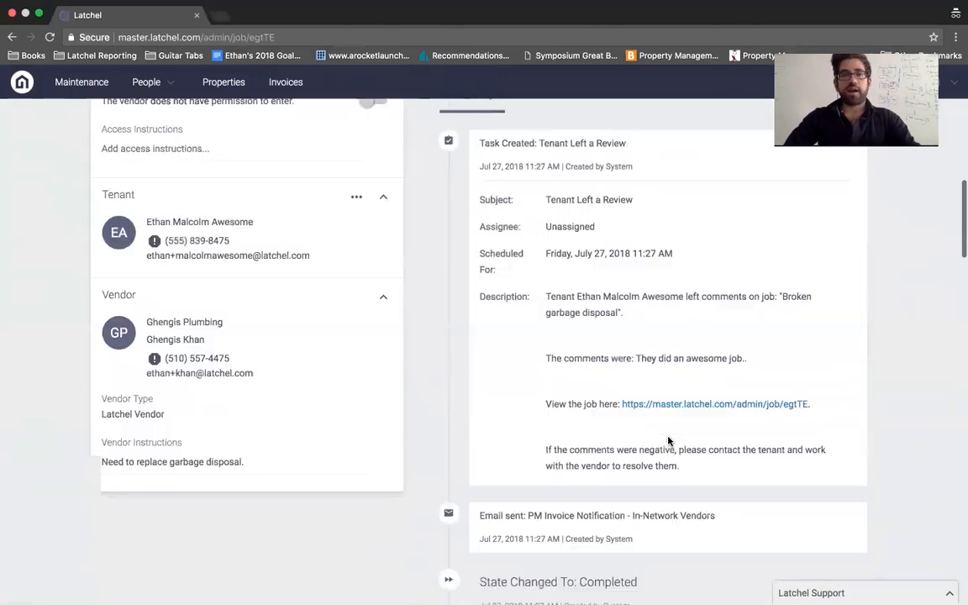
Step: Check the Invoice, Reviews and Files tabs, then return to the Work Orders board
click(278, 331)
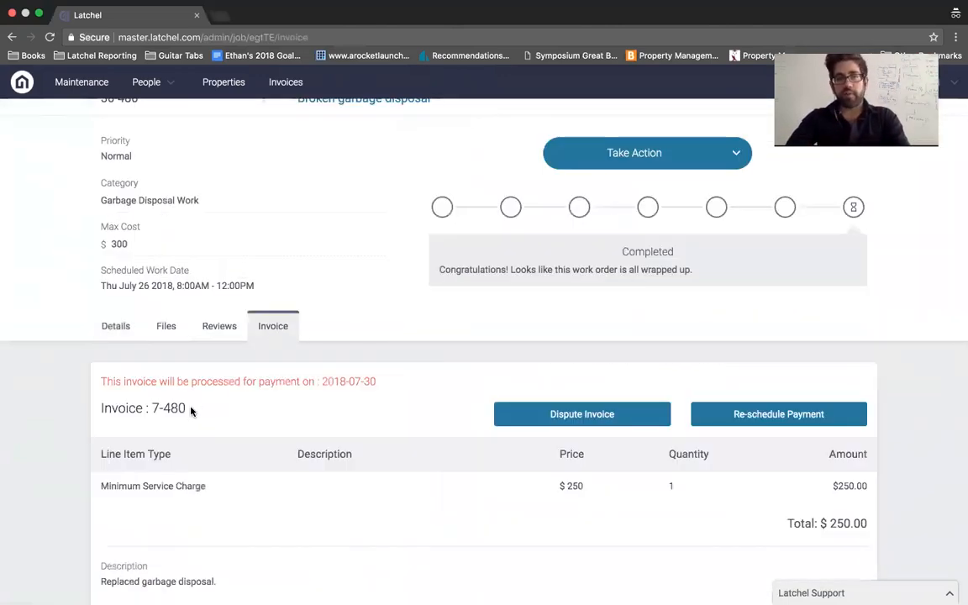
click(209, 330)
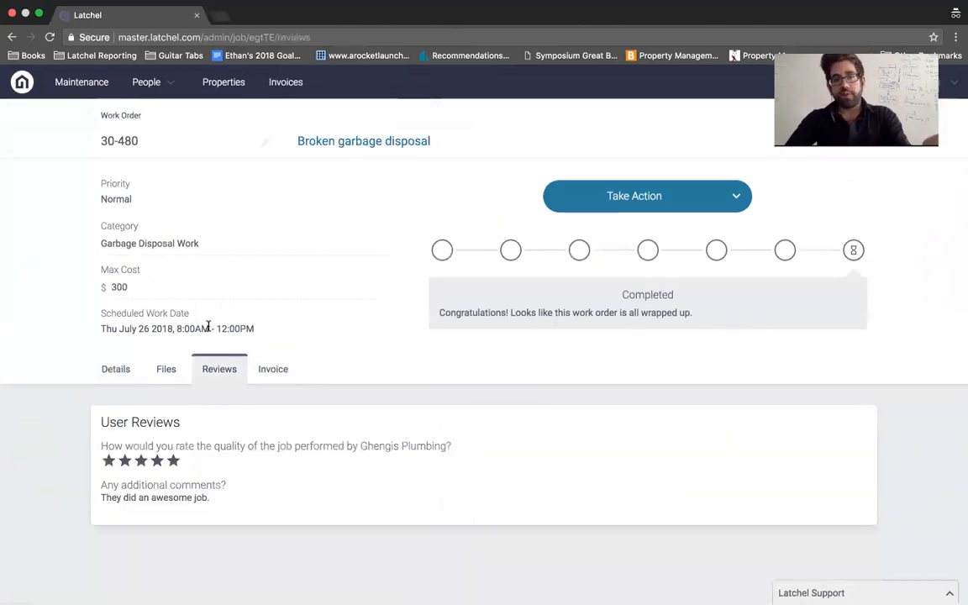
click(165, 369)
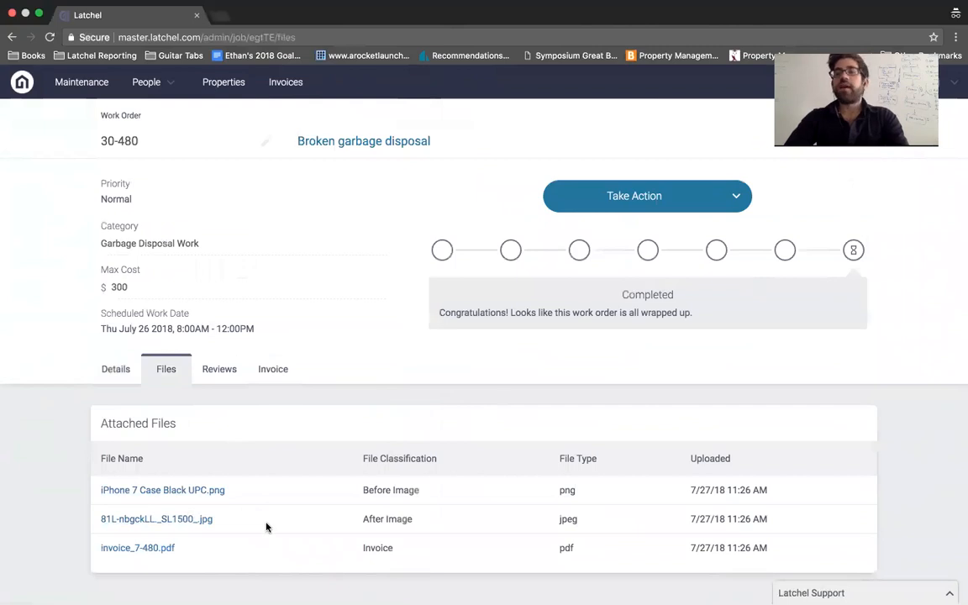
click(74, 88)
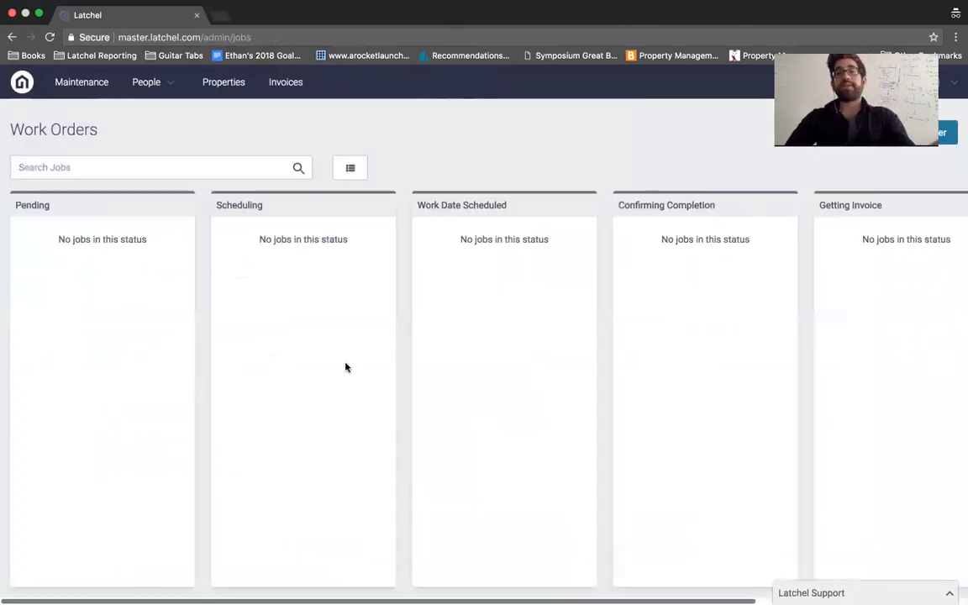
Step: Scroll the board to the Completed column and search jobs for 'window'
scroll(345, 368, right, 5)
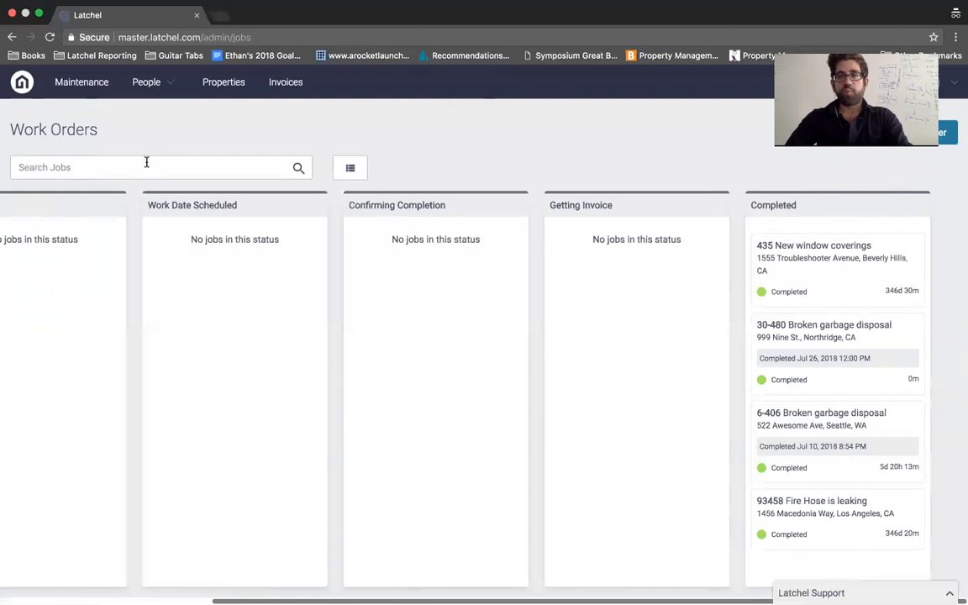
text(window)
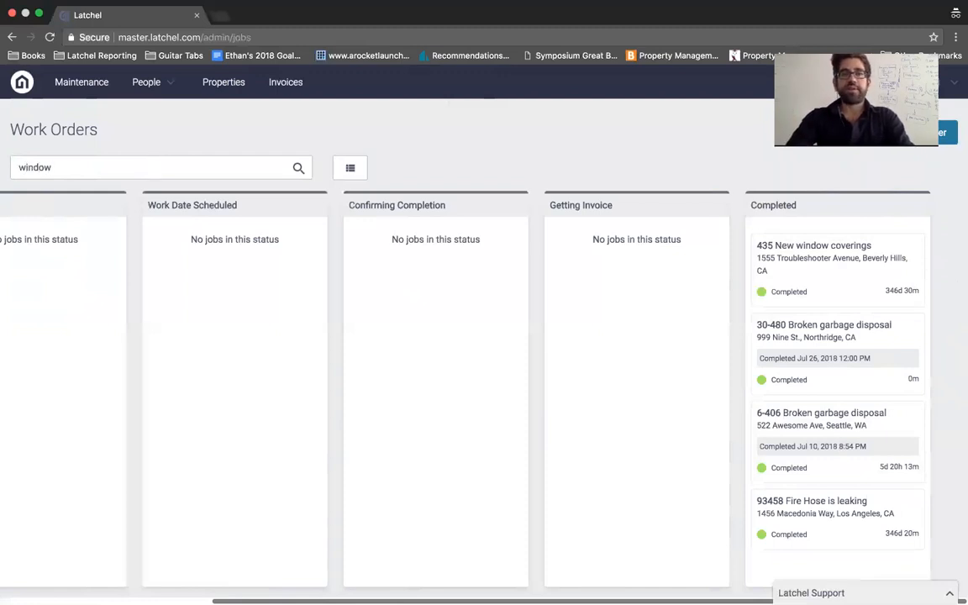
key(Return)
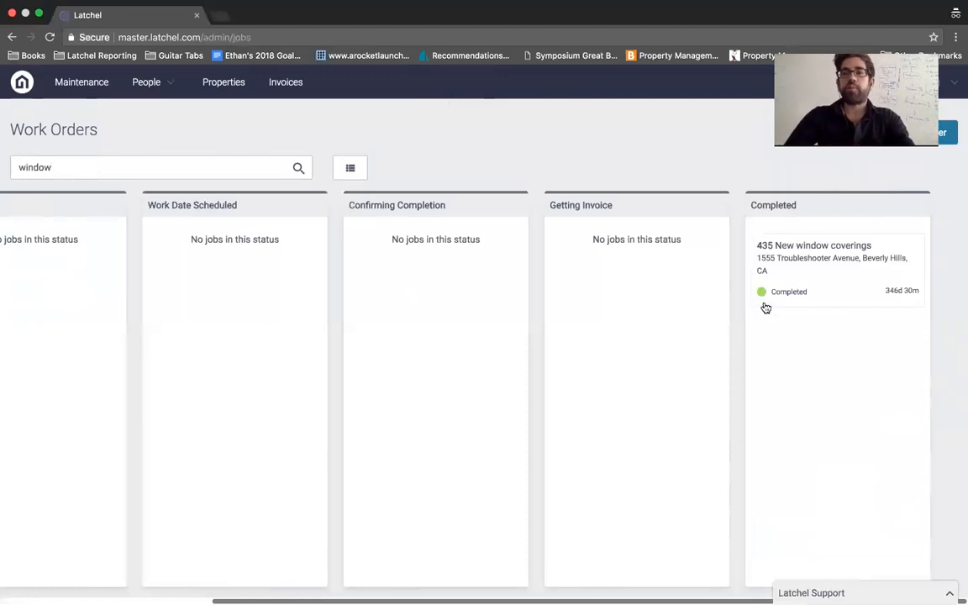
Step: Clear the job search so the Completed column lists 30-480 Broken garbage disposal
double_click(49, 168)
key(BackSpace)
key(Return)
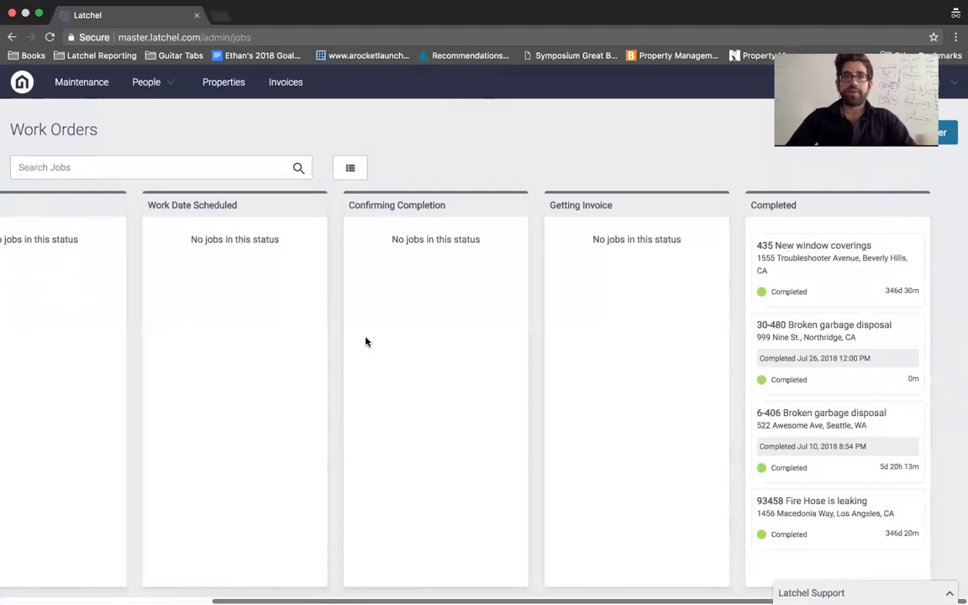
mouse_move(696, 6)
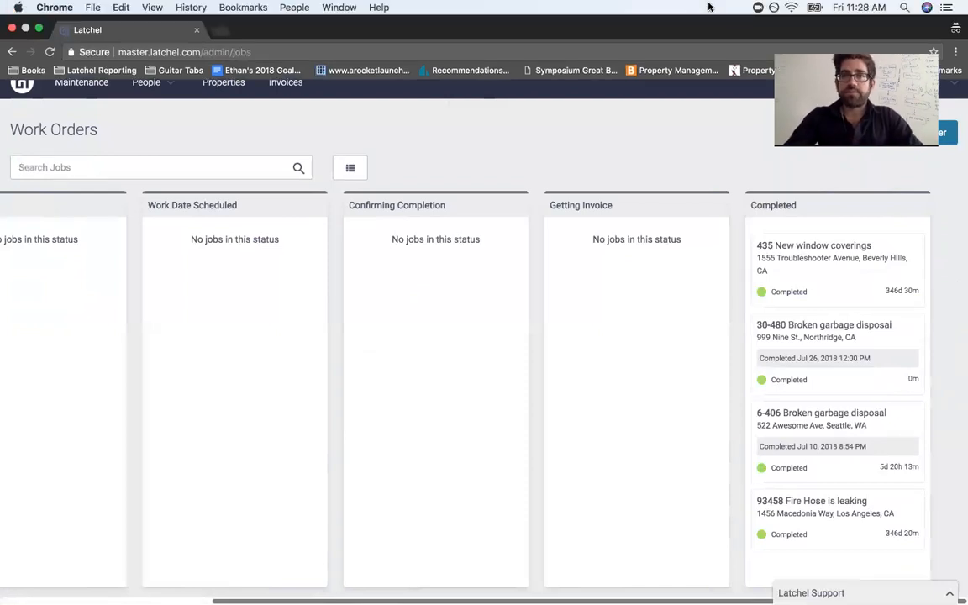
click(758, 6)
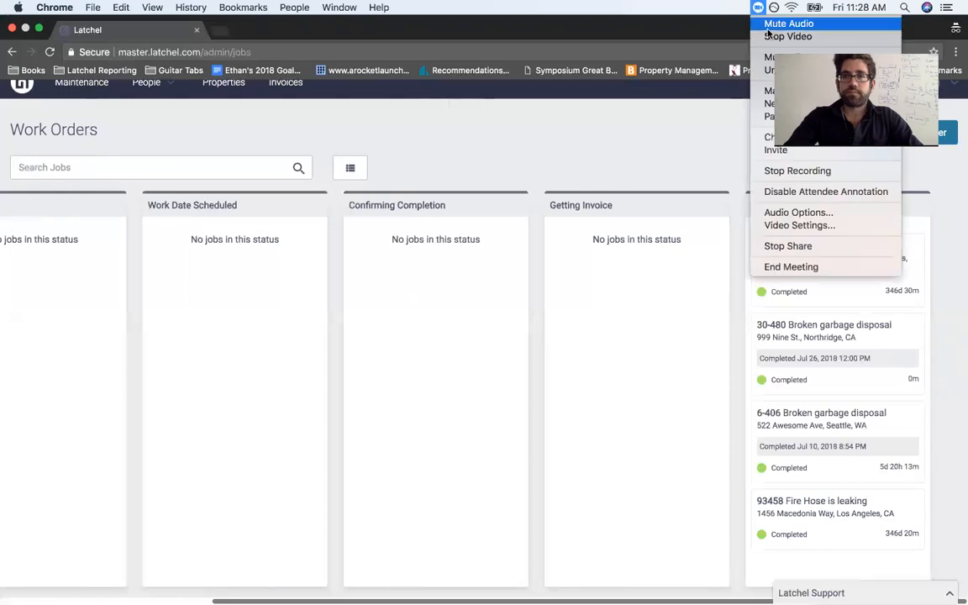
click(779, 37)
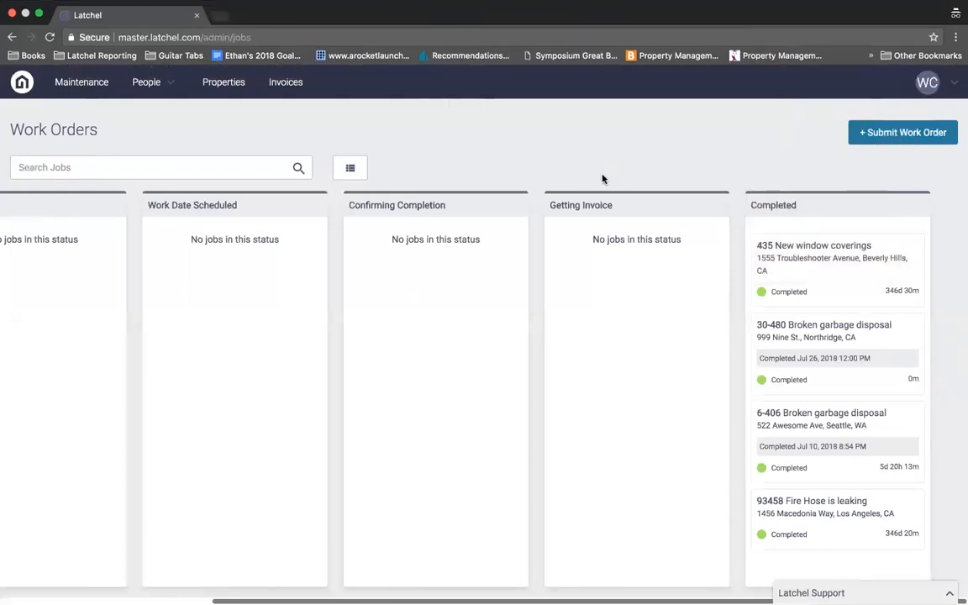